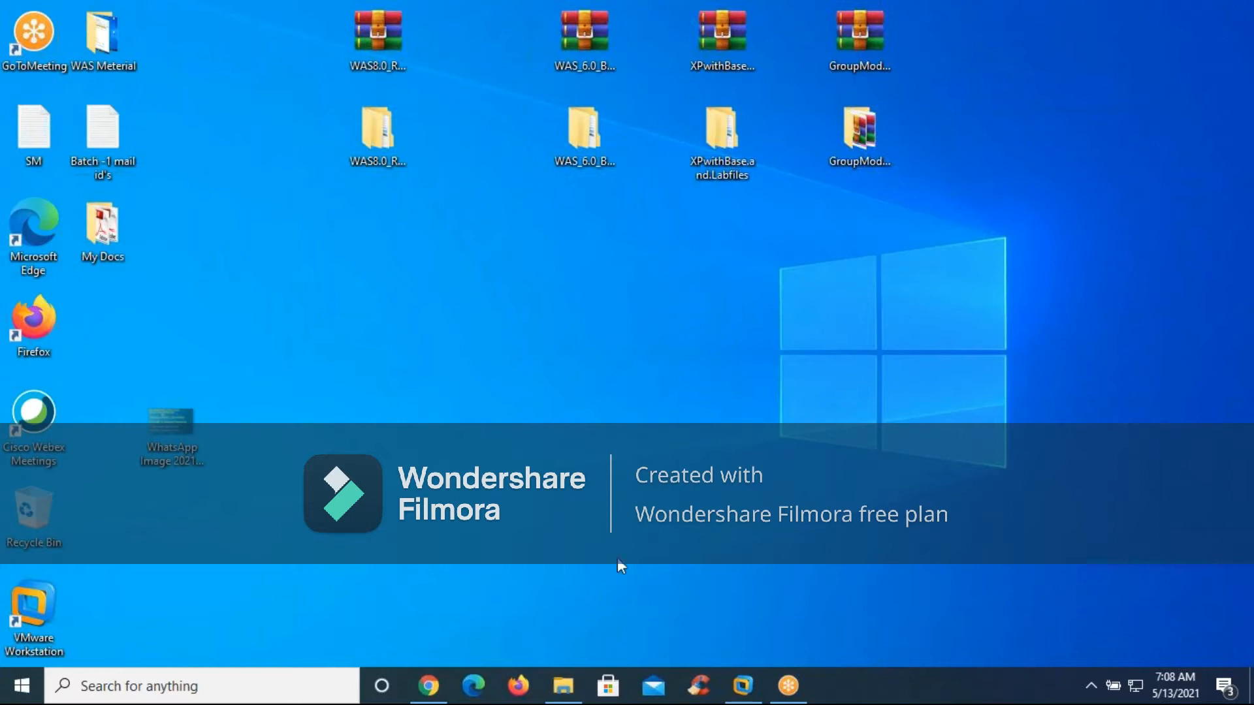
- Switch to the Windows XP virtual machine in VMware Workstation and open the folder C:\Program Files\IBM\WebSphere\AppServer
{"action": "left_click", "coordinate": [740, 689]}
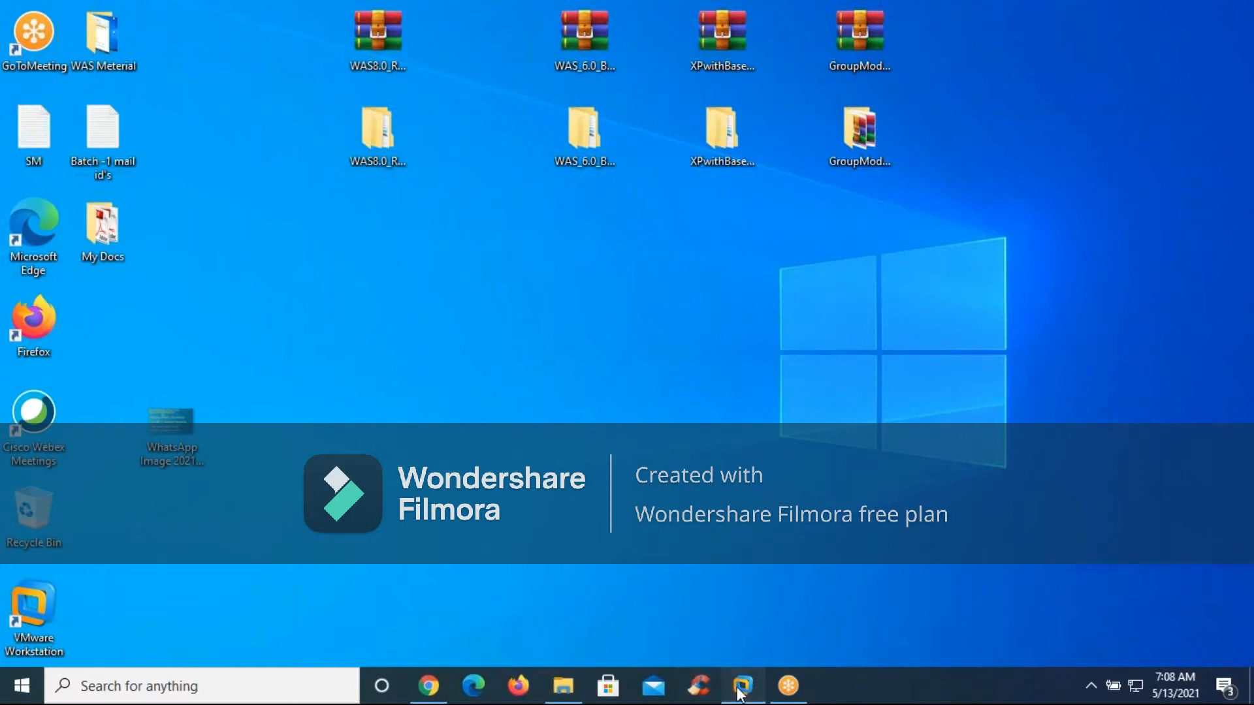
{"action": "left_click", "coordinate": [33, 93]}
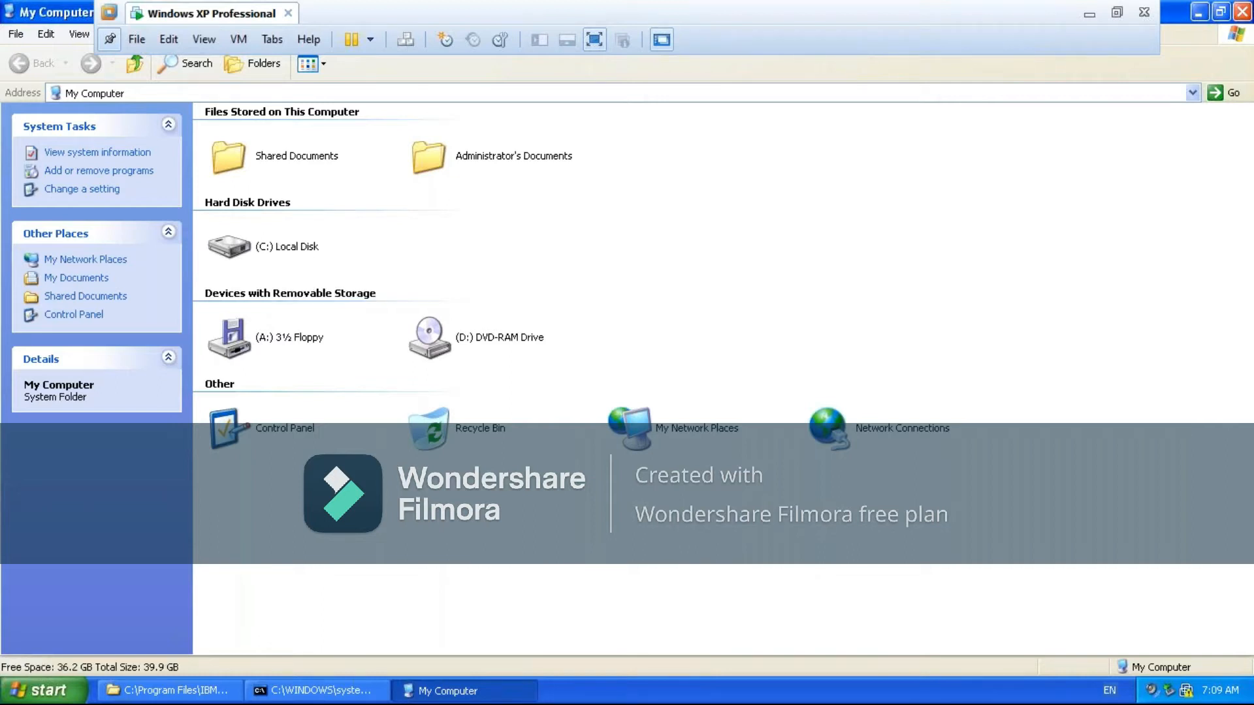
{"action": "double_click", "coordinate": [293, 247]}
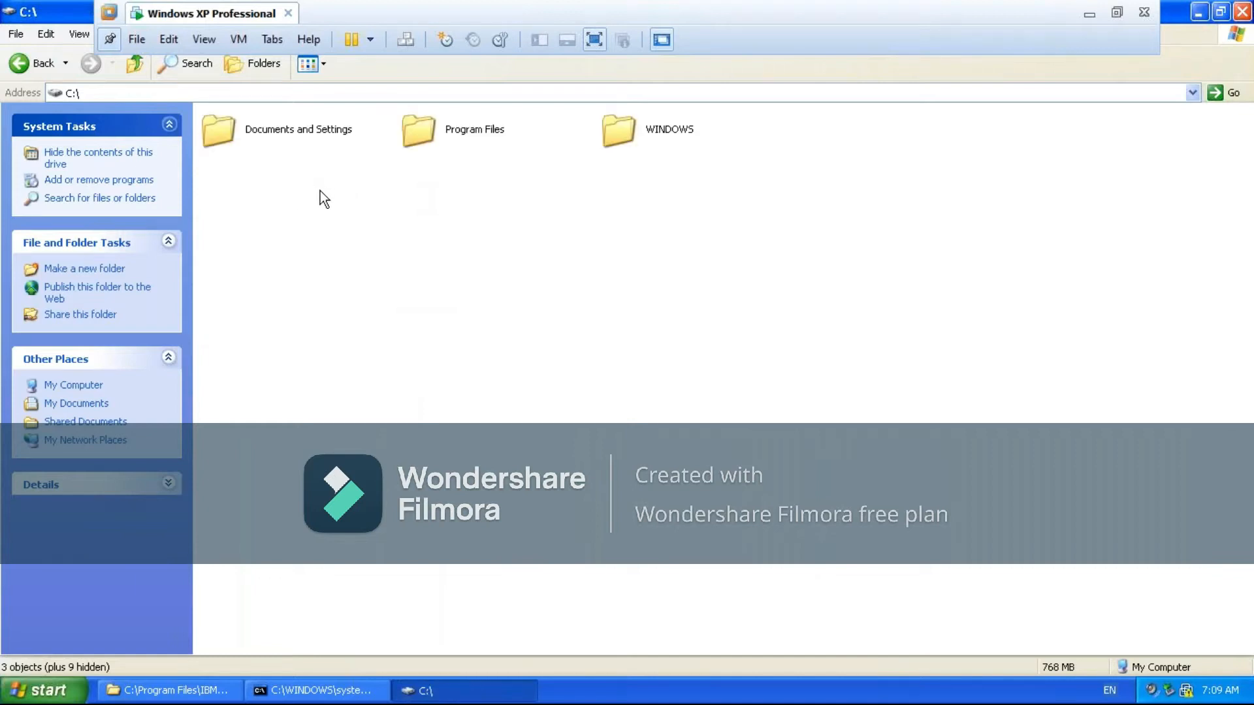
{"action": "left_click_drag", "start_coordinate": [316, 180], "coordinate": [422, 135]}
{"action": "left_click", "coordinate": [421, 131]}
{"action": "double_click", "coordinate": [421, 131]}
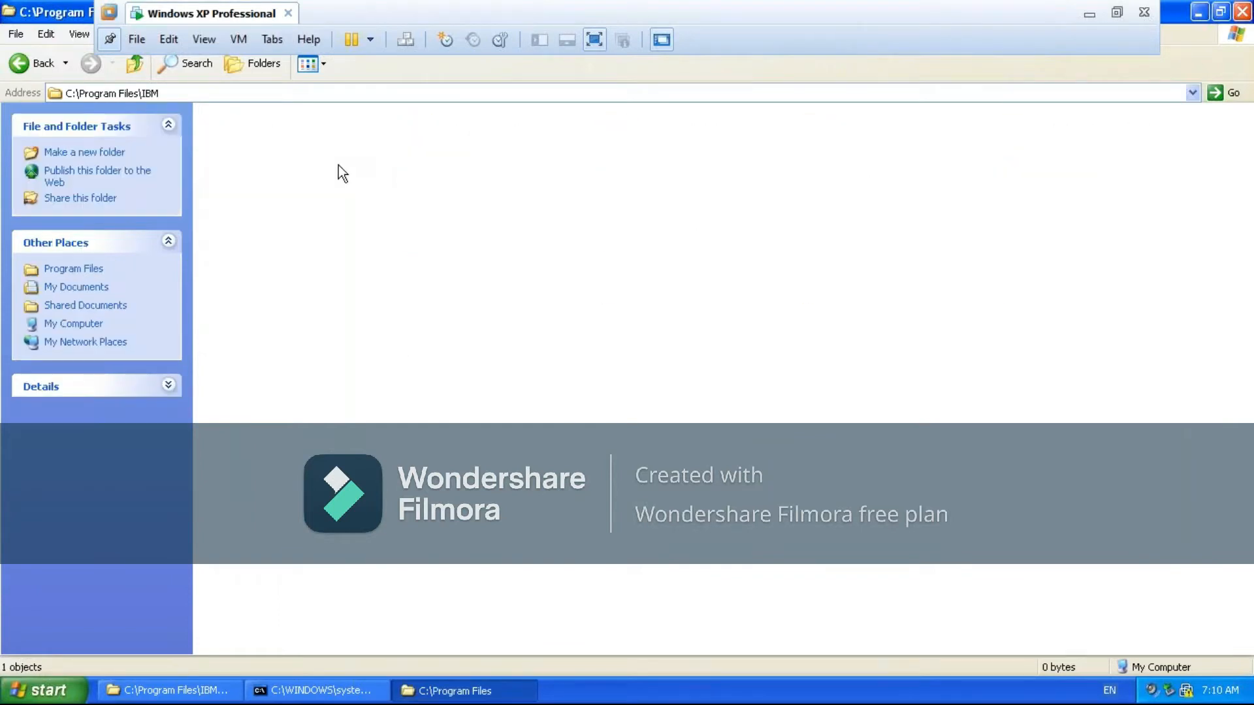
{"action": "double_click", "coordinate": [261, 134]}
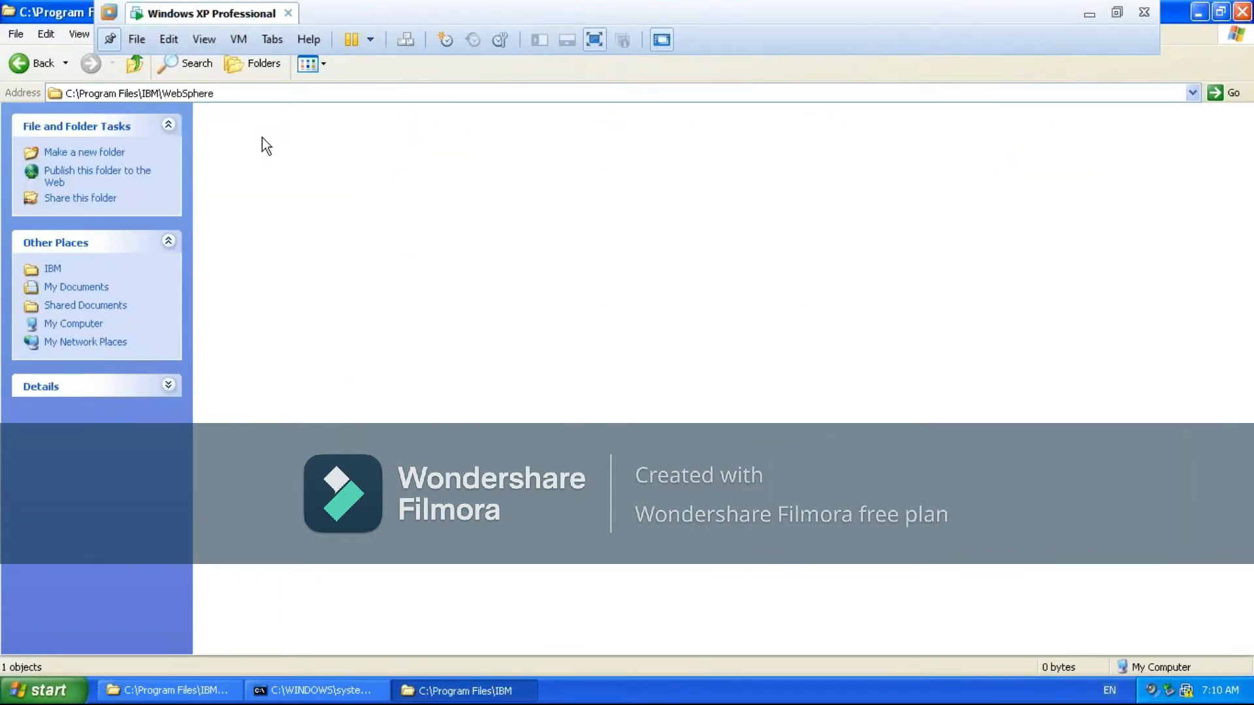
{"action": "double_click", "coordinate": [290, 160]}
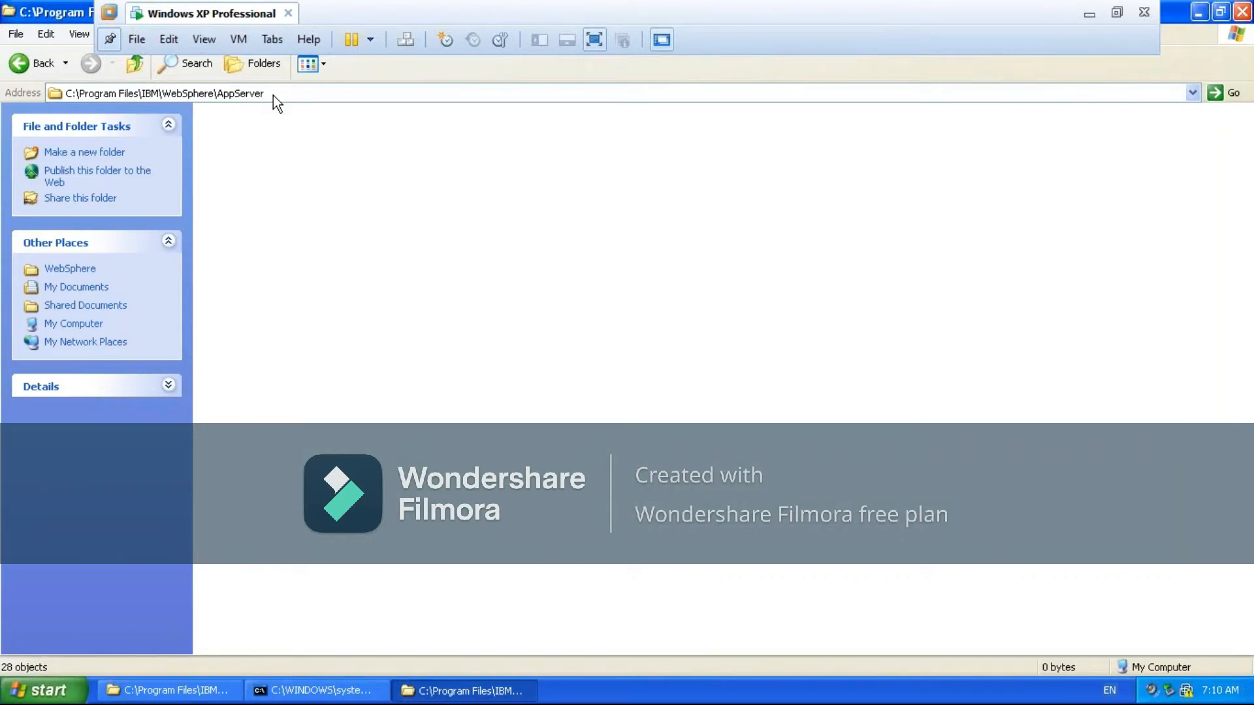
- Examine the path and all subfolders of the AppServer installation directory
{"action": "left_click", "coordinate": [267, 95]}
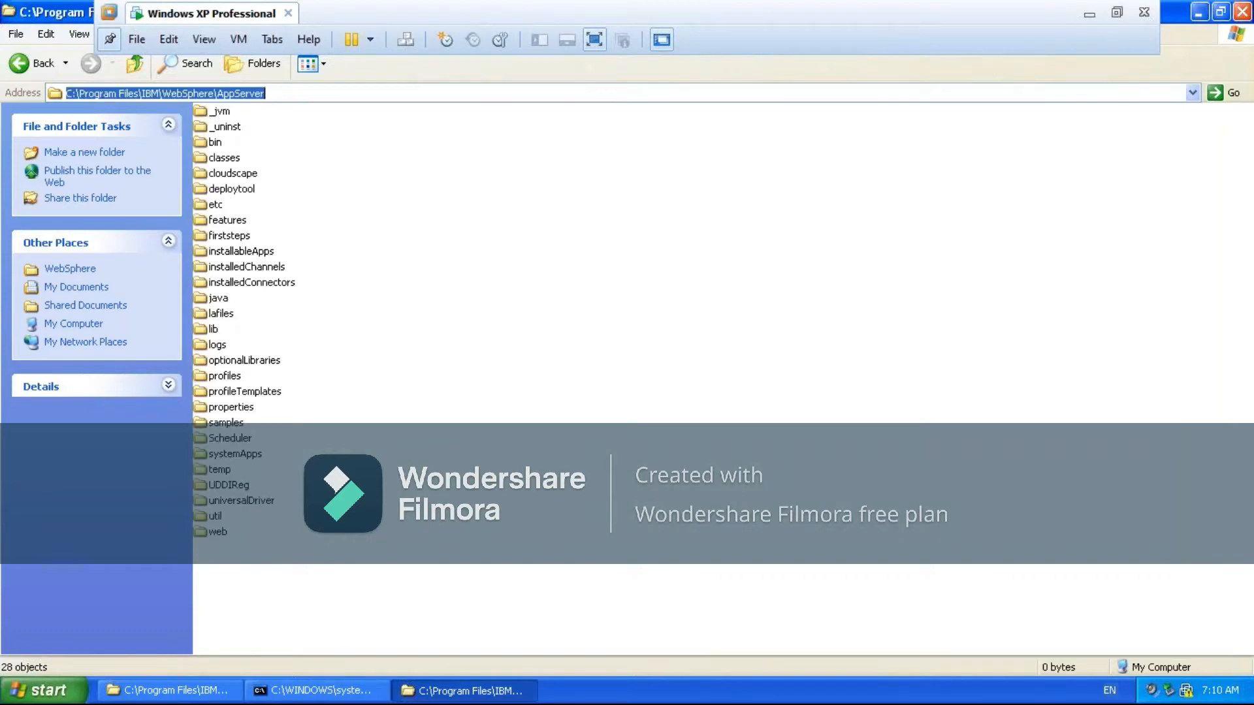
{"action": "left_click", "coordinate": [221, 159]}
{"action": "key", "text": "ctrl+a"}
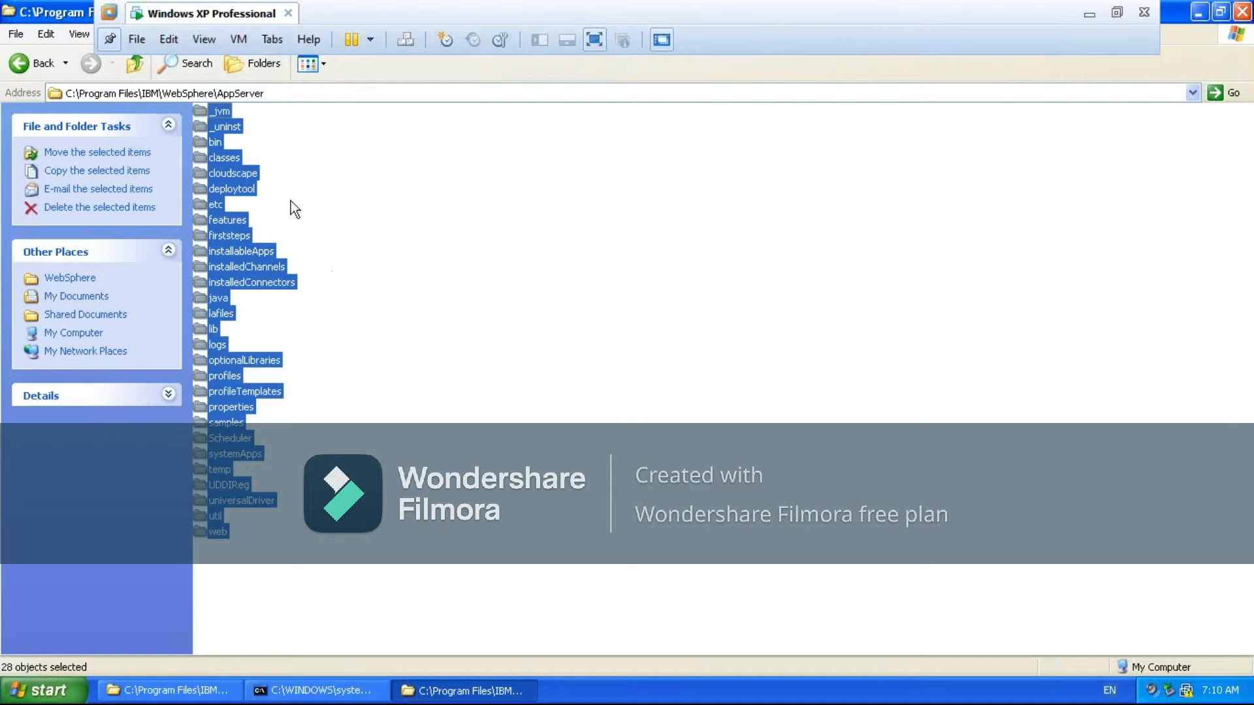
{"action": "left_click", "coordinate": [507, 265]}
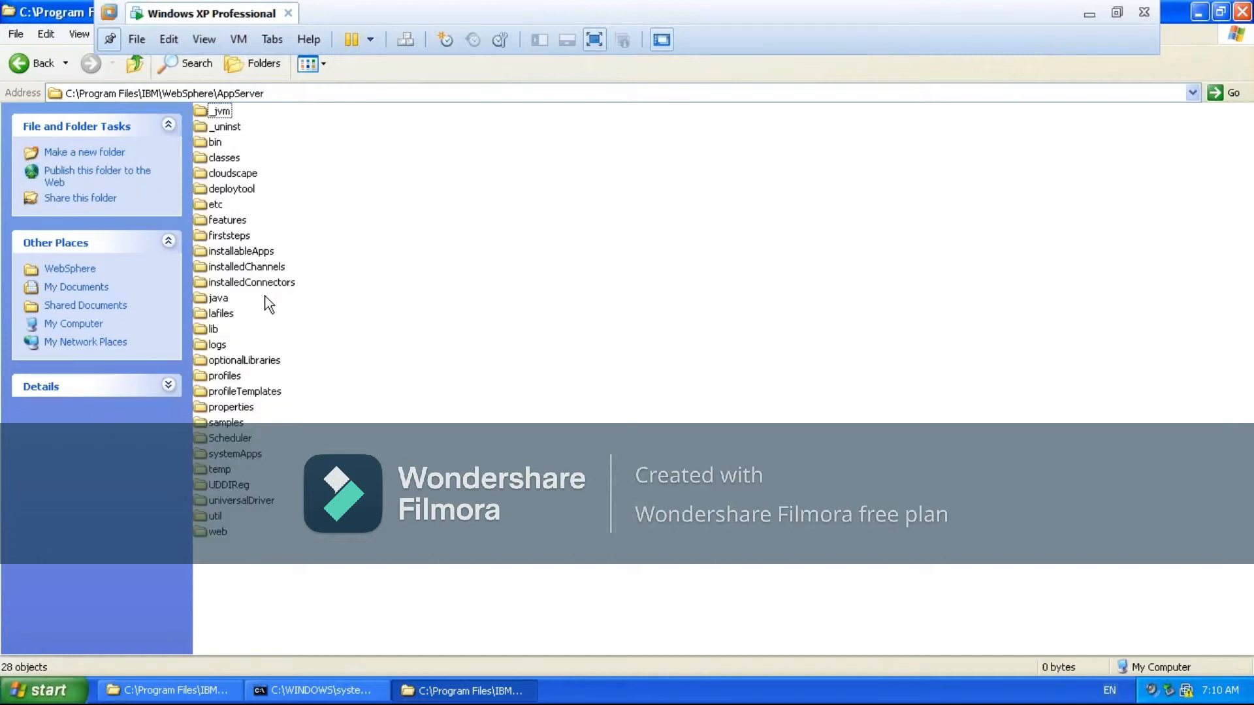
- Open the default profile's folder inside the AppServer profiles directory
{"action": "left_click", "coordinate": [226, 379]}
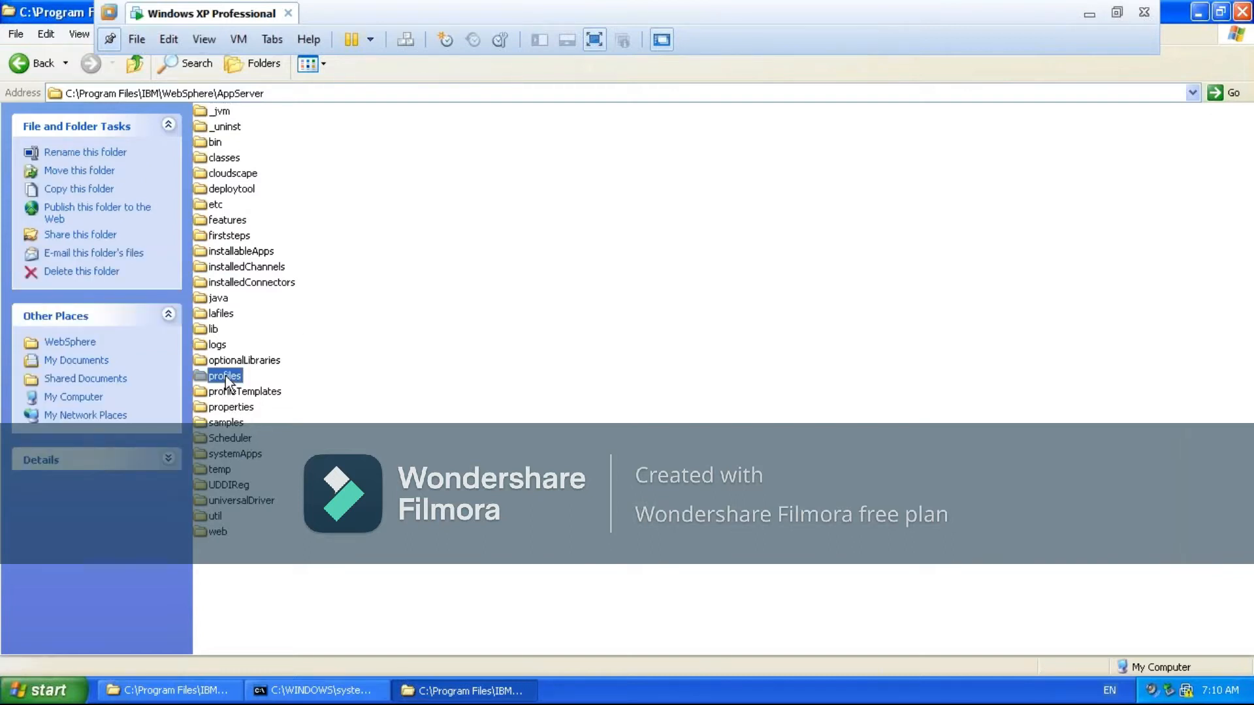
{"action": "key", "text": "Return"}
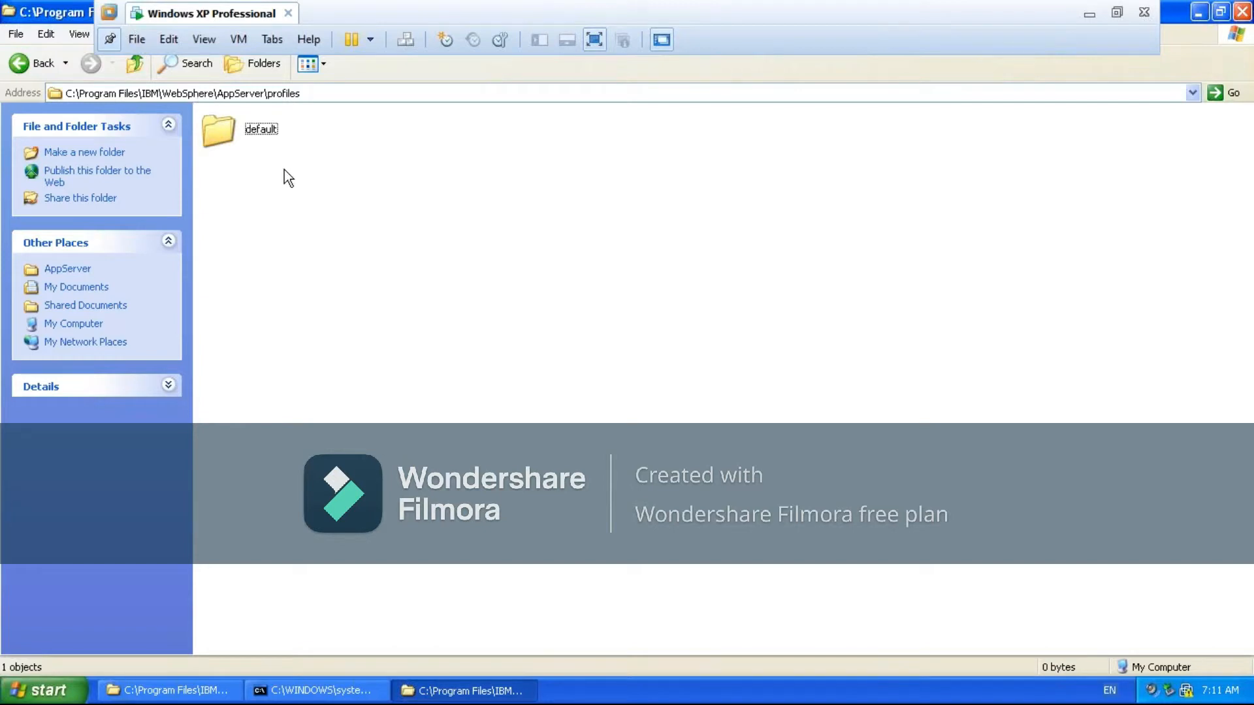
{"action": "left_click", "coordinate": [238, 132]}
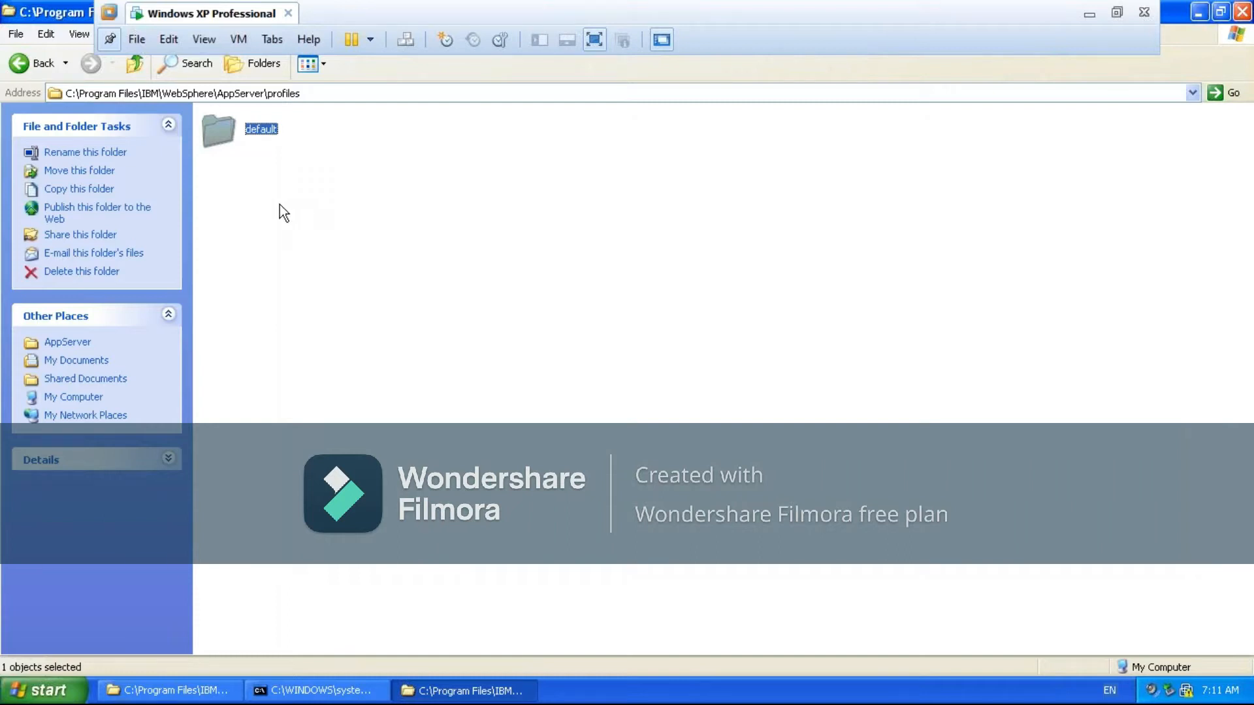
{"action": "double_click", "coordinate": [217, 132]}
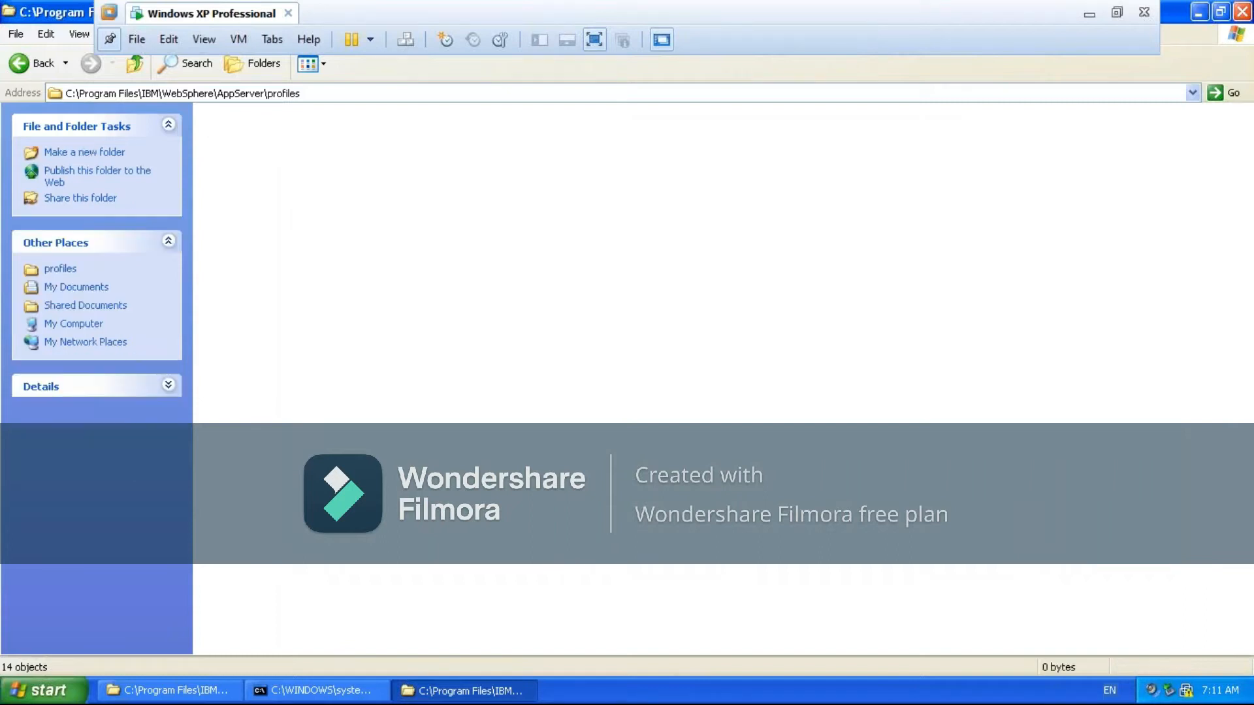
- Examine the default profile's directory path and the subfolders it contains
{"action": "left_click", "coordinate": [336, 98]}
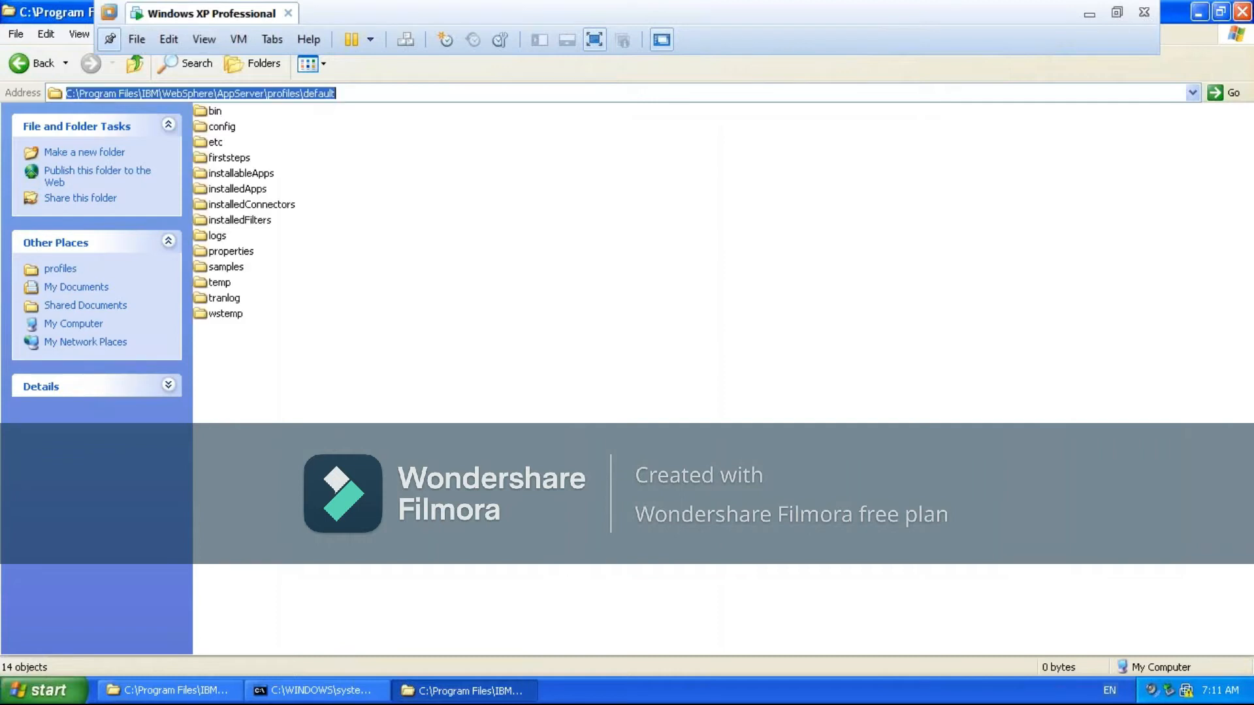
{"action": "left_click", "coordinate": [409, 96]}
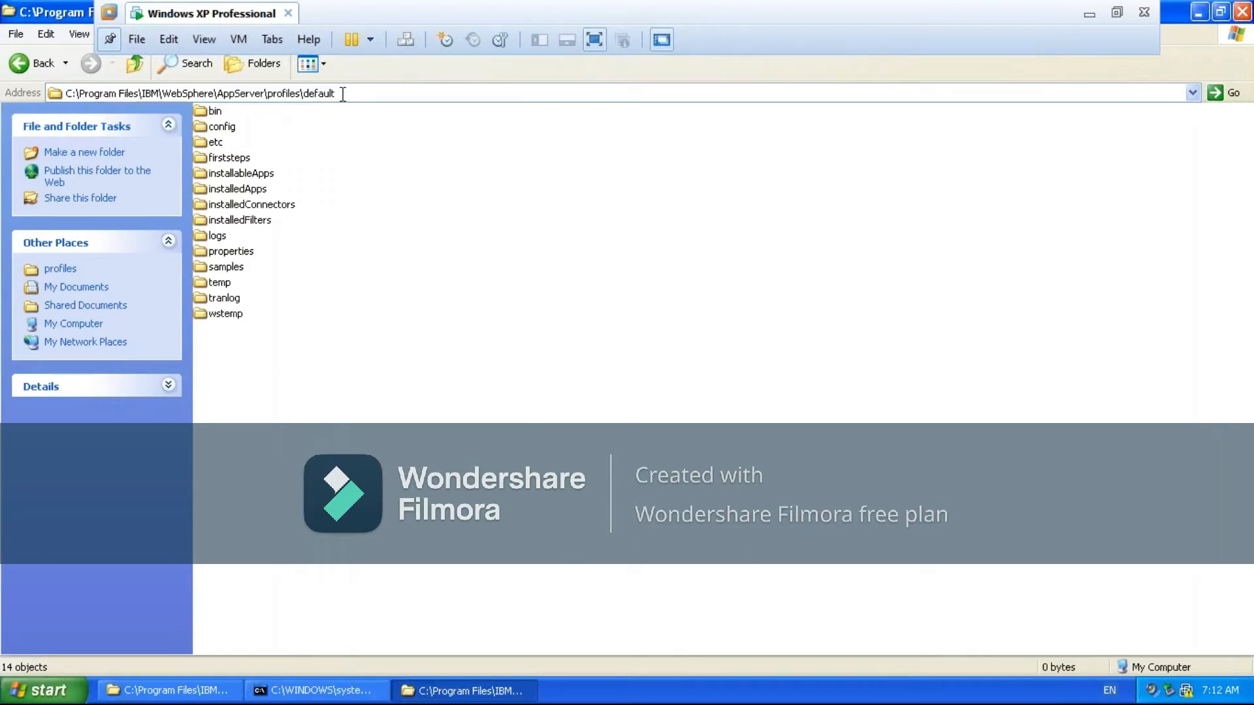
{"action": "left_click_drag", "start_coordinate": [336, 95], "coordinate": [64, 95]}
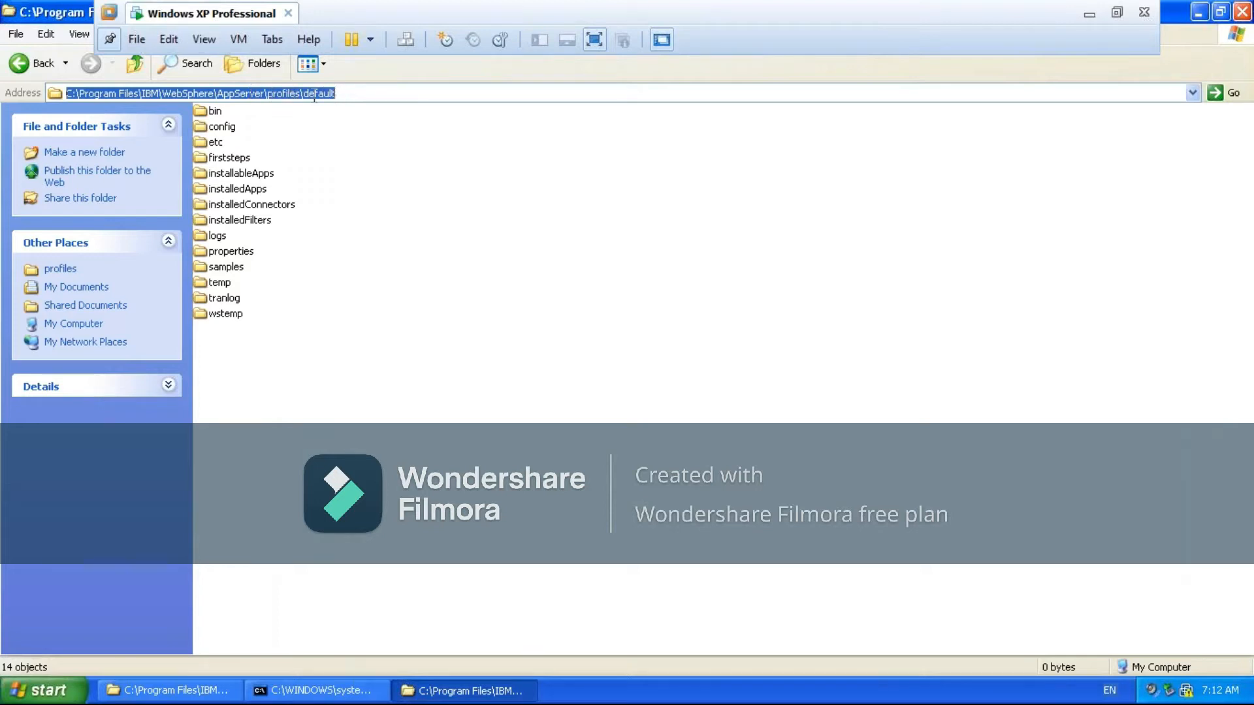
{"action": "left_click", "coordinate": [232, 189]}
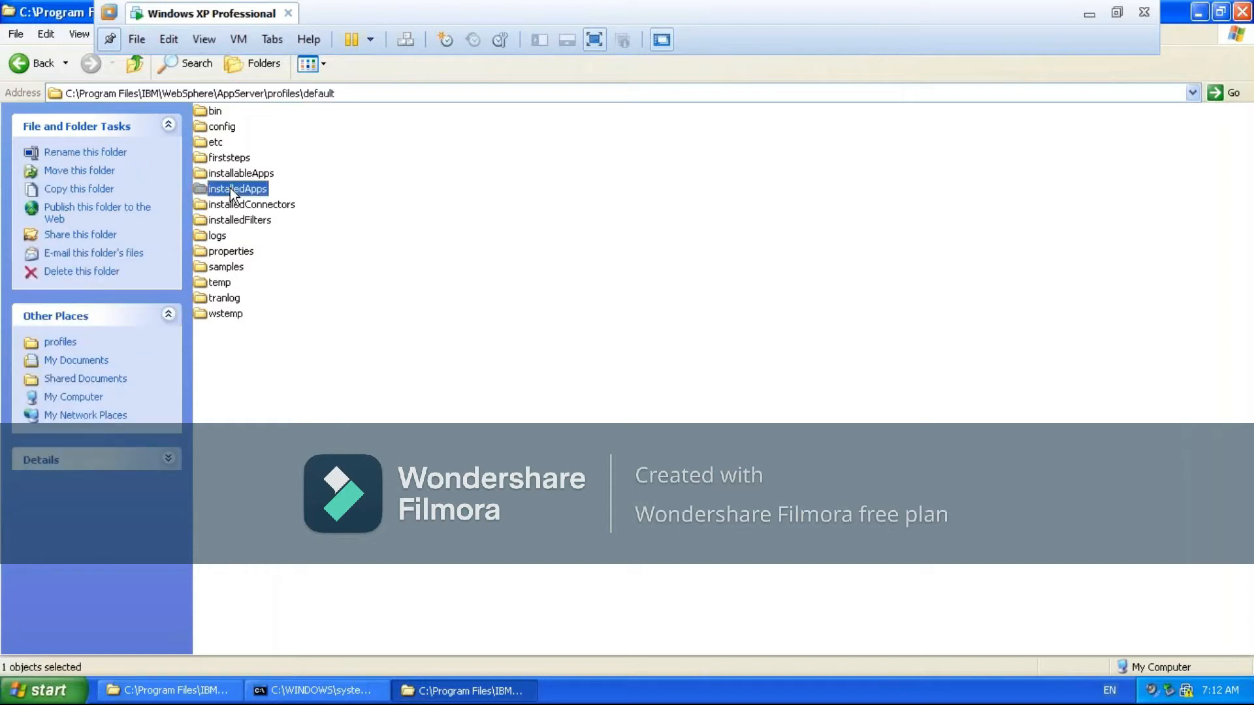
{"action": "key", "text": "ctrl+a"}
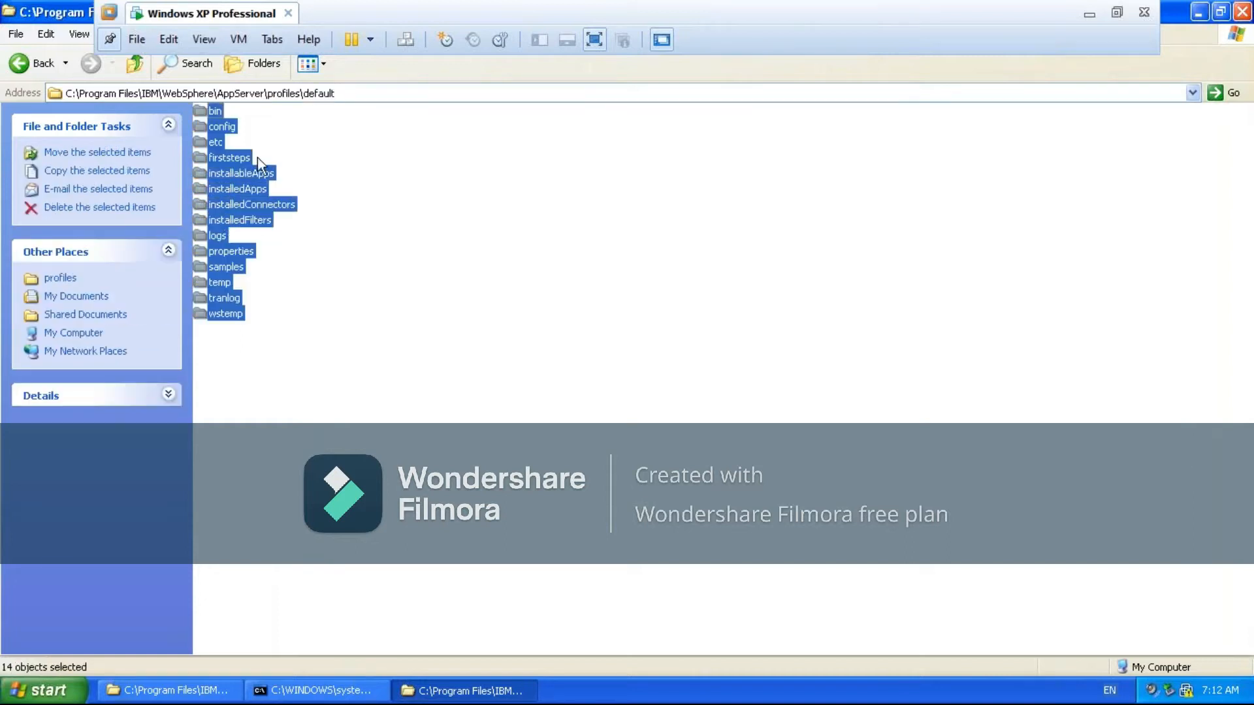
{"action": "left_click", "coordinate": [316, 95]}
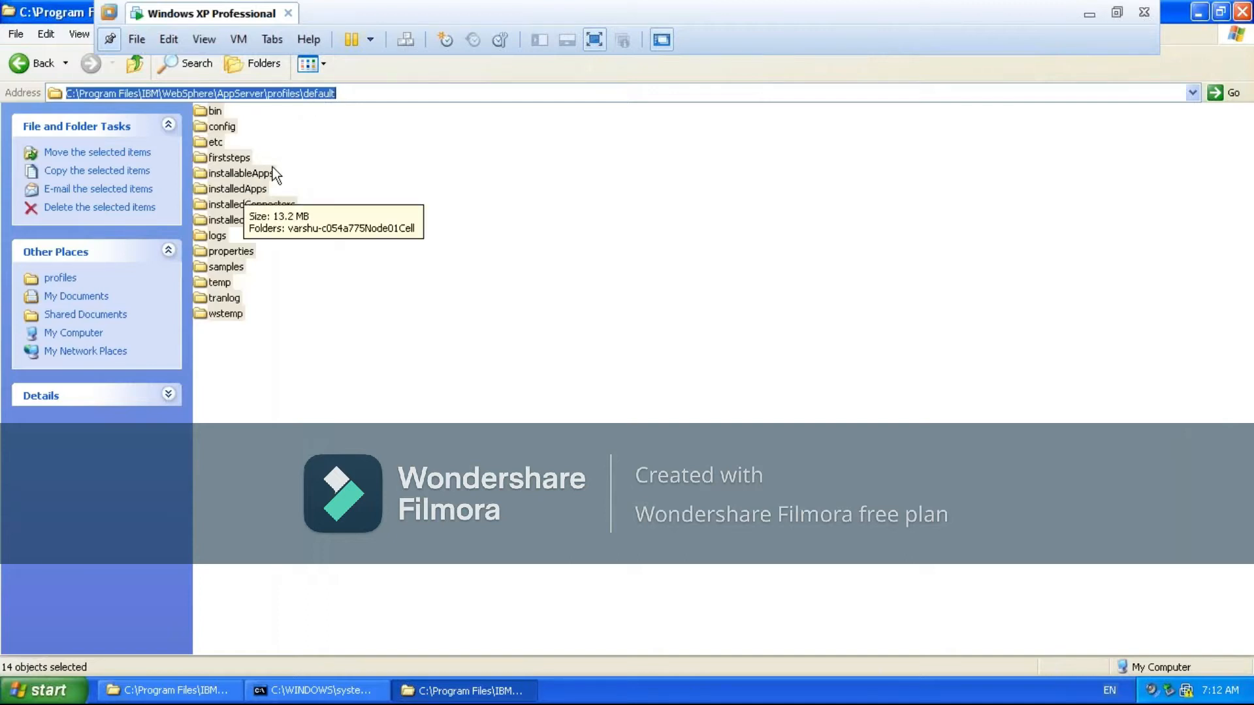
{"action": "left_click", "coordinate": [360, 94]}
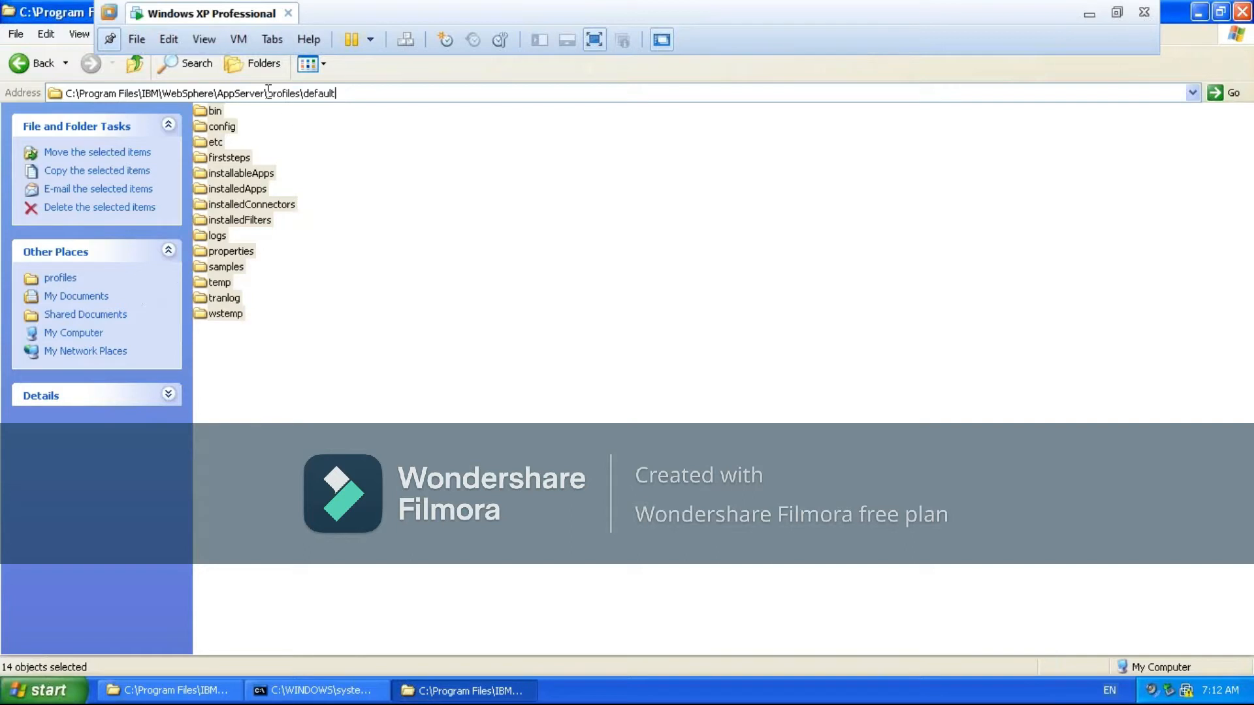
- Return to the AppServer directory and open its bin folder
{"action": "left_click", "coordinate": [133, 68]}
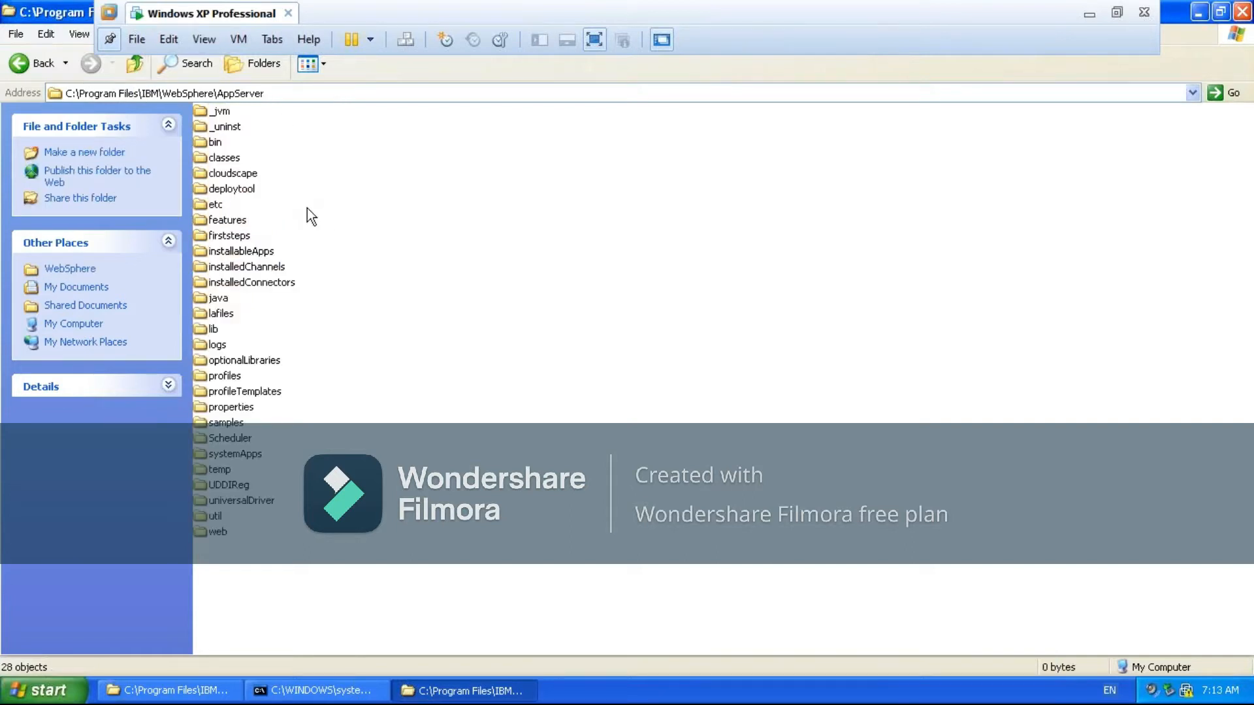
{"action": "left_click", "coordinate": [209, 150]}
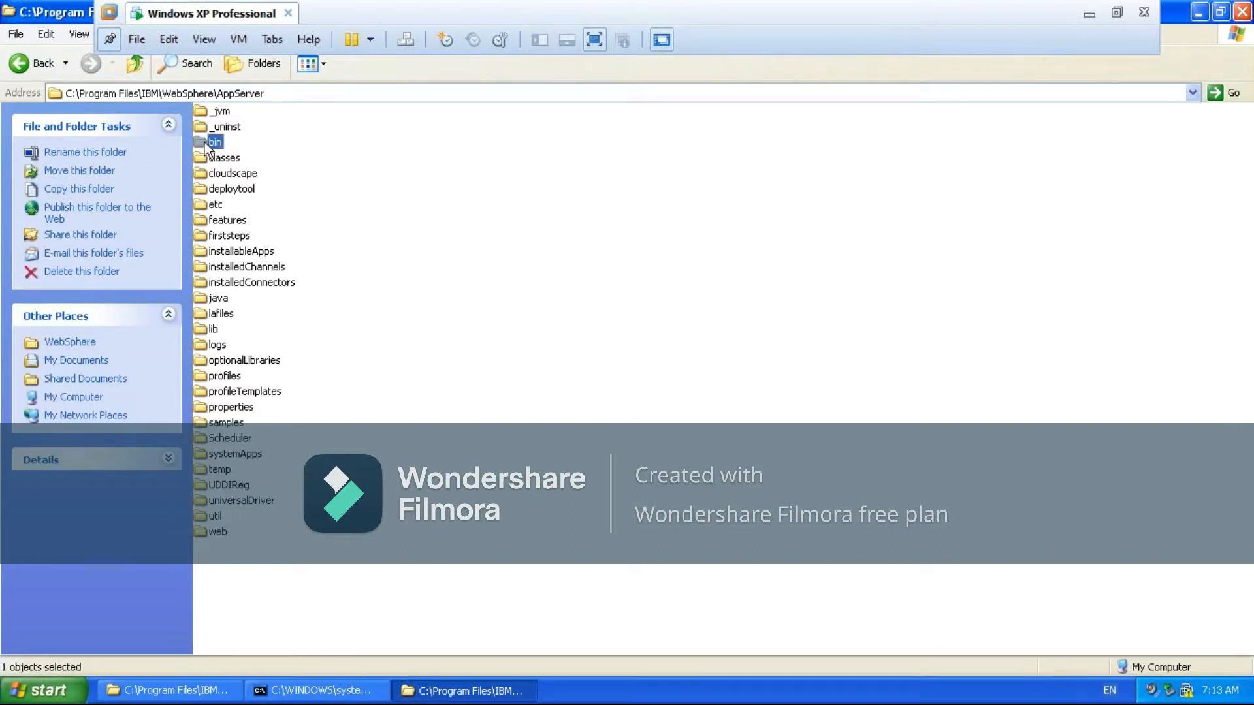
{"action": "double_click", "coordinate": [204, 142]}
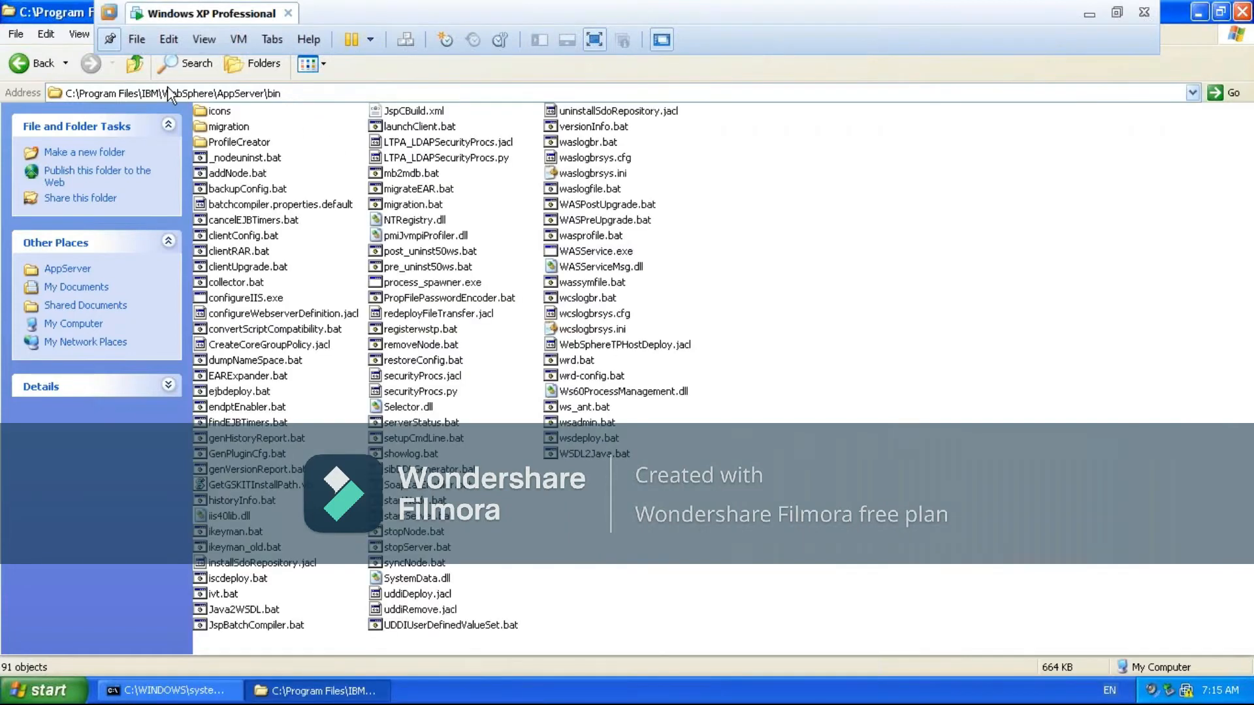
- Examine the AppServer bin folder's path and its batch files and scripts
{"action": "left_click", "coordinate": [165, 92]}
{"action": "left_click", "coordinate": [299, 90]}
{"action": "left_click", "coordinate": [418, 353]}
{"action": "left_click", "coordinate": [418, 350]}
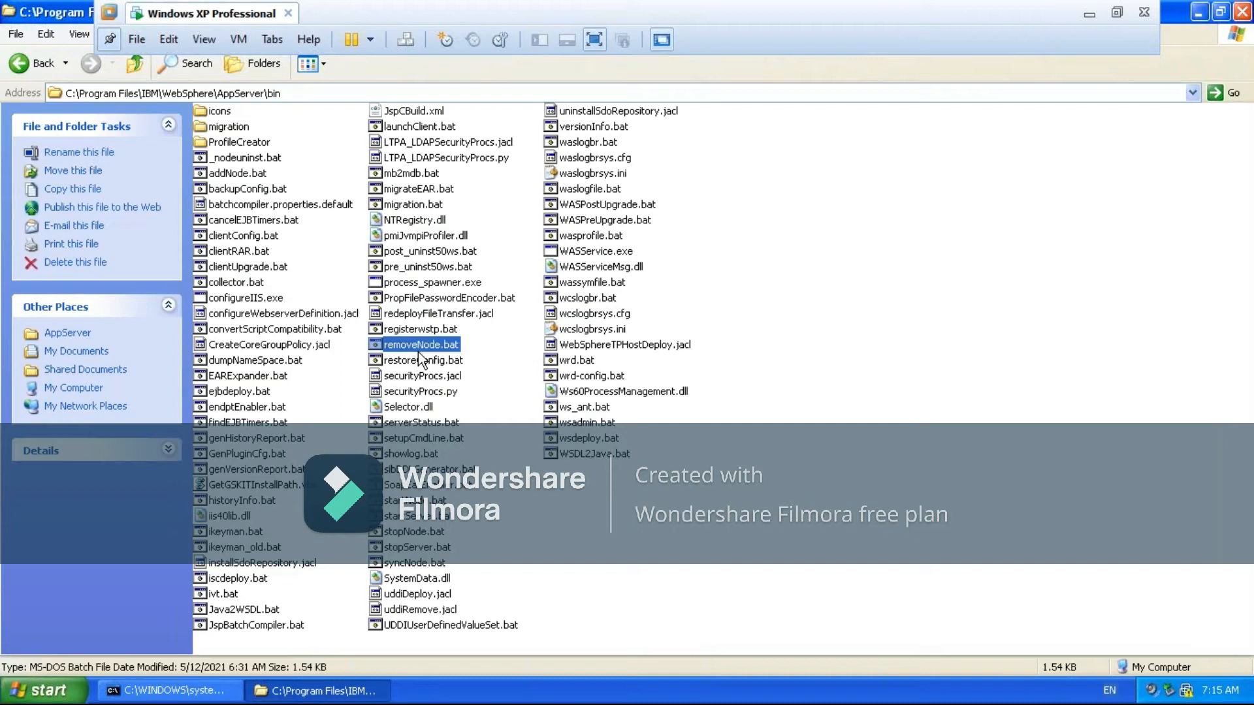
{"action": "key", "text": "ctrl+a"}
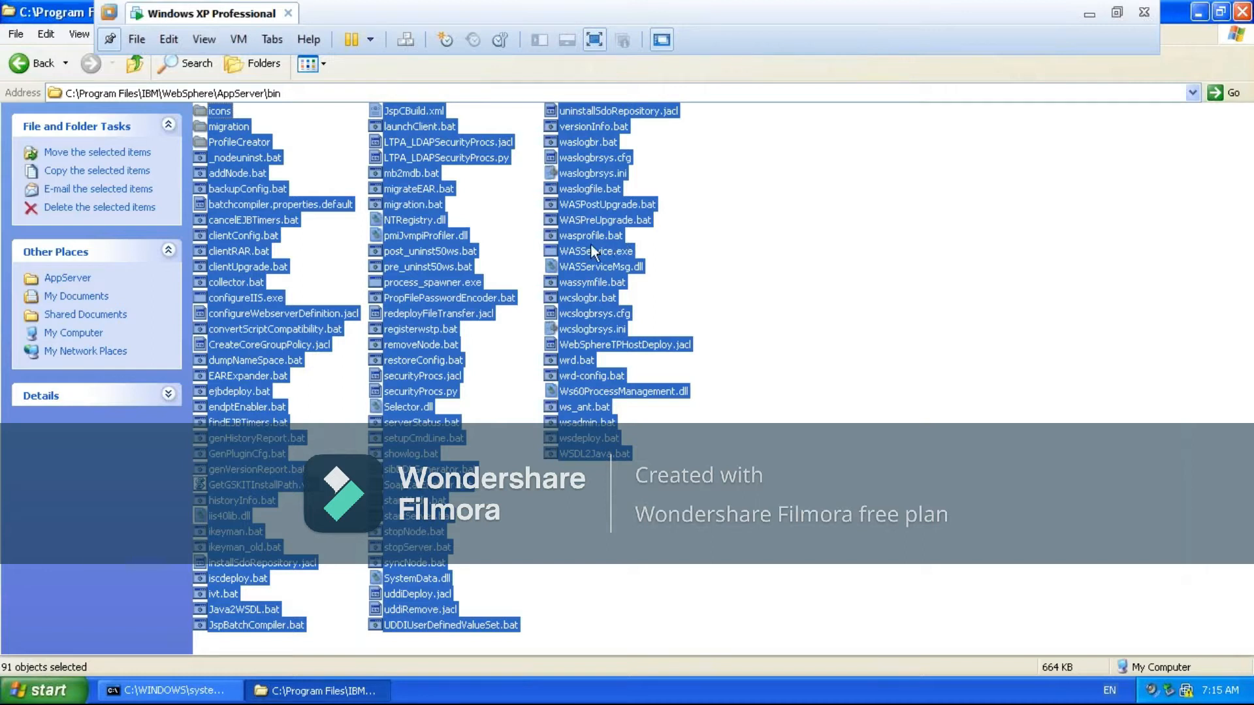
{"action": "left_click", "coordinate": [884, 250]}
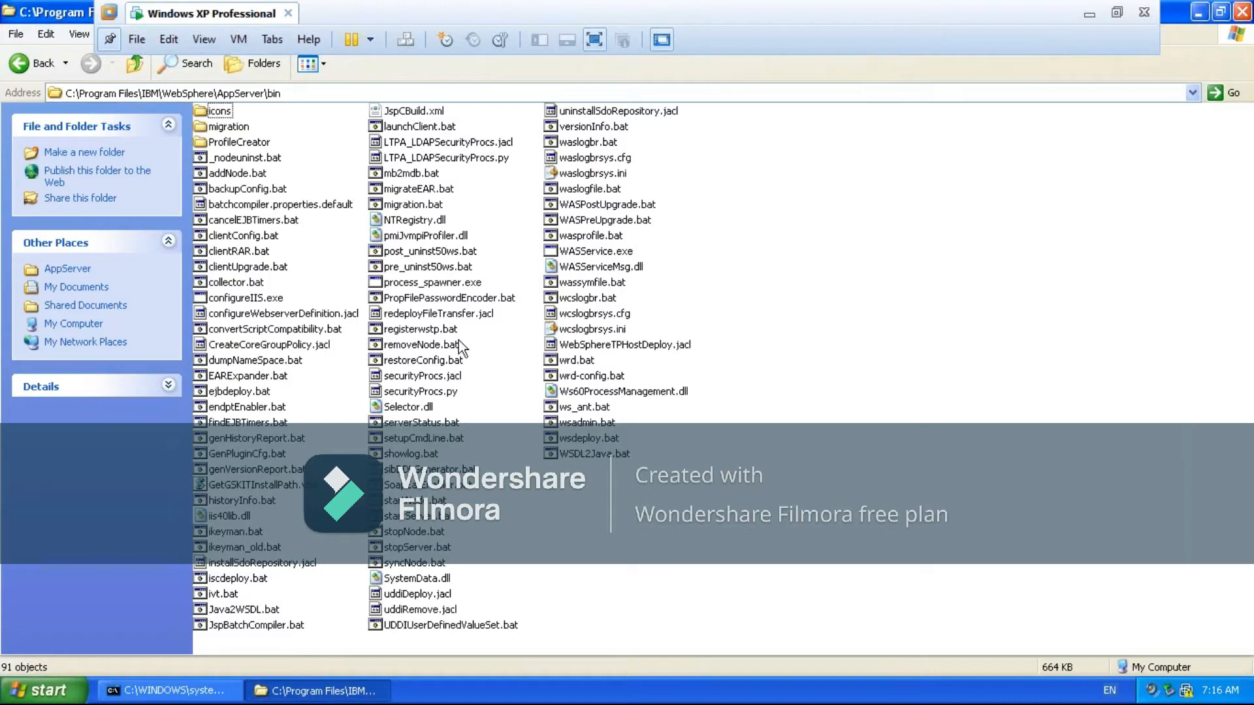
{"action": "left_click", "coordinate": [297, 91]}
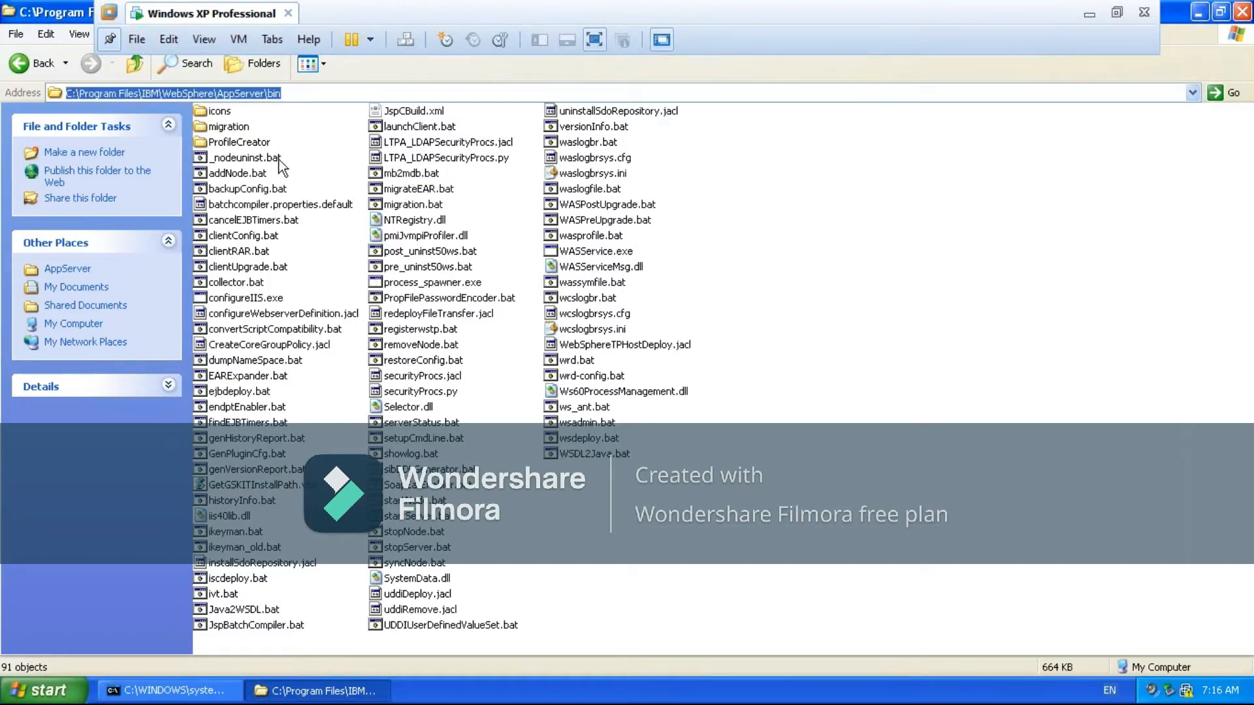
- Open the ProfileCreator folder and launch the profile creation wizard with pctWindows.exe
{"action": "double_click", "coordinate": [232, 143]}
{"action": "left_click", "coordinate": [232, 144]}
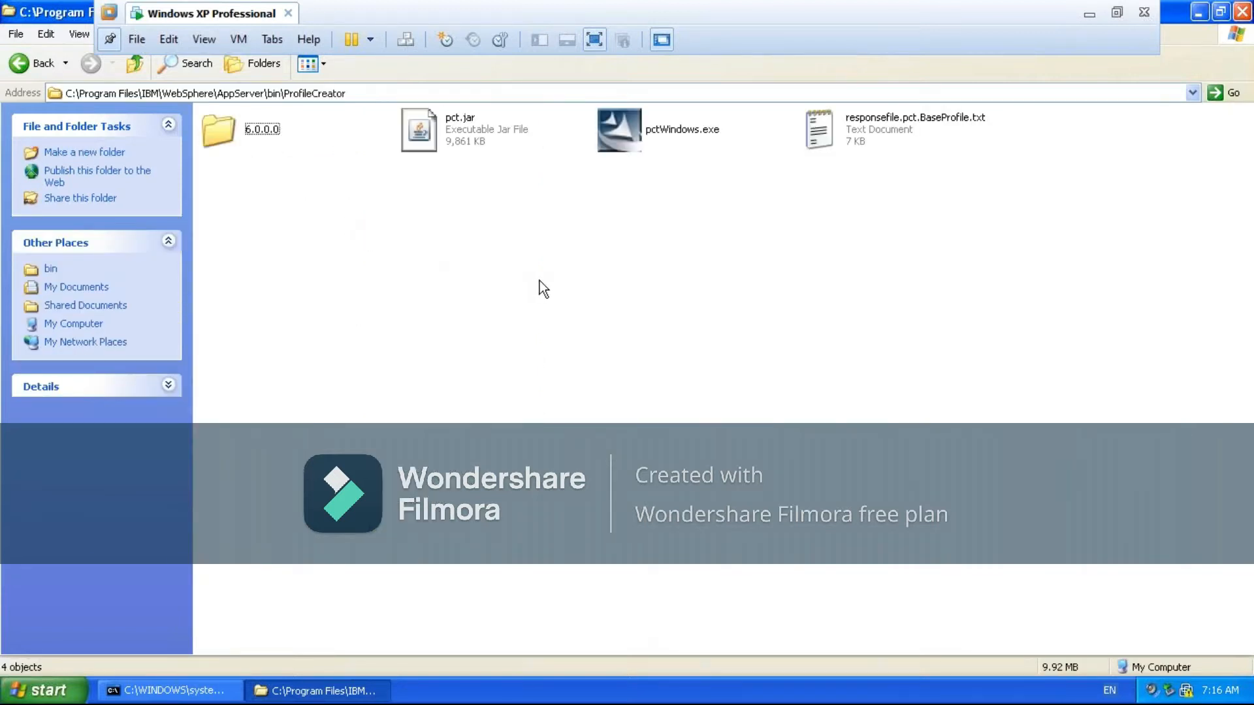
{"action": "mouse_move", "coordinate": [676, 150]}
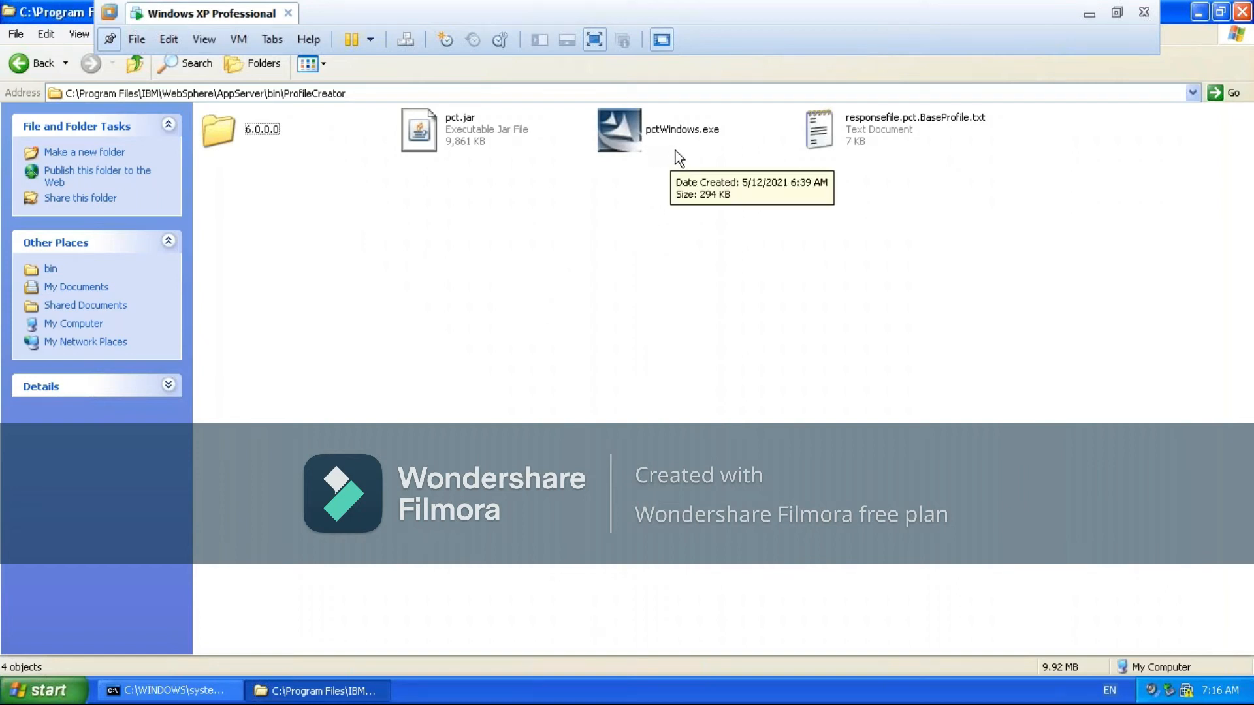
{"action": "left_click", "coordinate": [616, 132]}
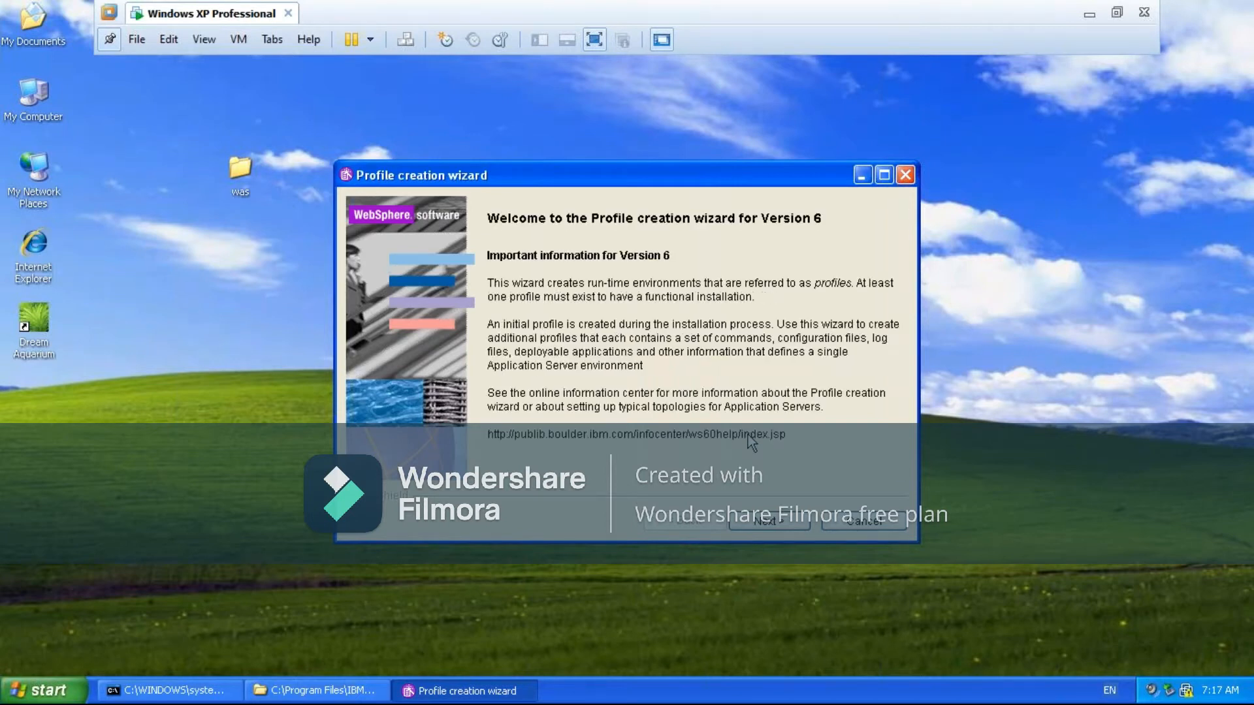
- Proceed past the wizard's welcome page and replace the suggested profile name with StandAloneProfile1
{"action": "left_click", "coordinate": [768, 523]}
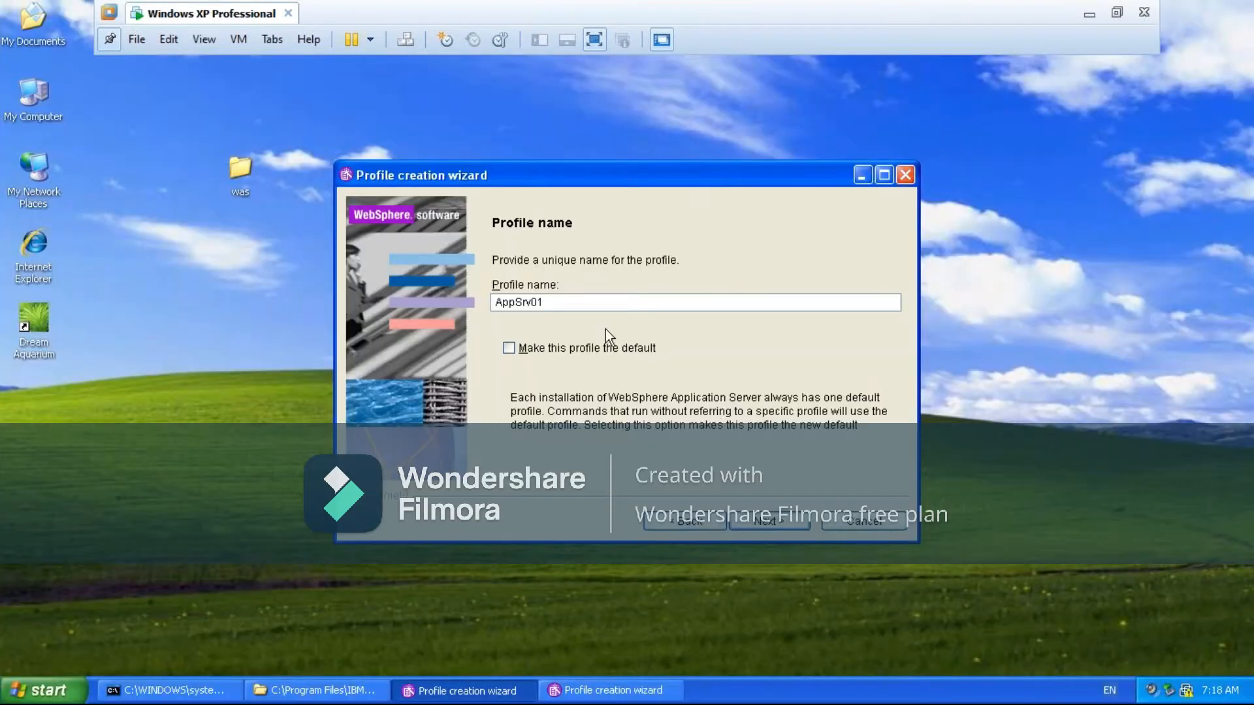
{"action": "left_click", "coordinate": [552, 303]}
{"action": "key", "text": "BackSpace"}
{"action": "key", "text": "BackSpace"}
{"action": "key", "text": "BackSpace"}
{"action": "key", "text": "BackSpace"}
{"action": "key", "text": "BackSpace"}
{"action": "key", "text": "BackSpace"}
{"action": "key", "text": "BackSpace"}
{"action": "key", "text": "BackSpace"}
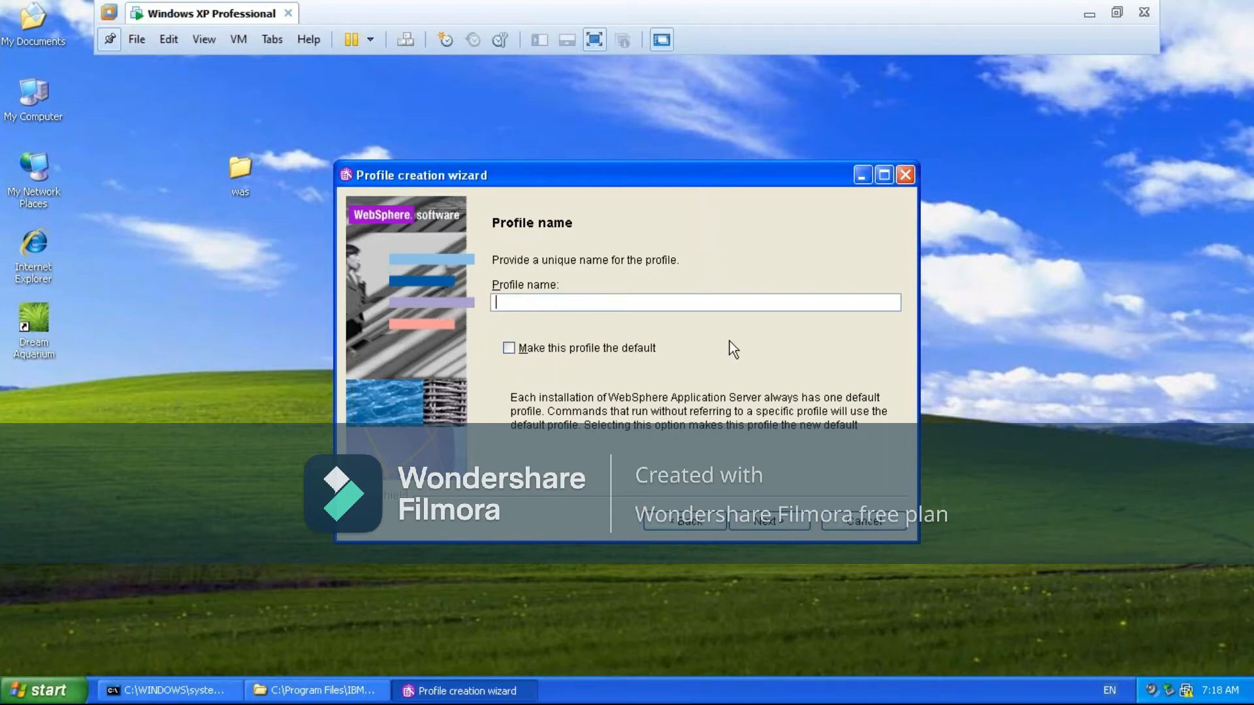
{"action": "type", "text": "P"}
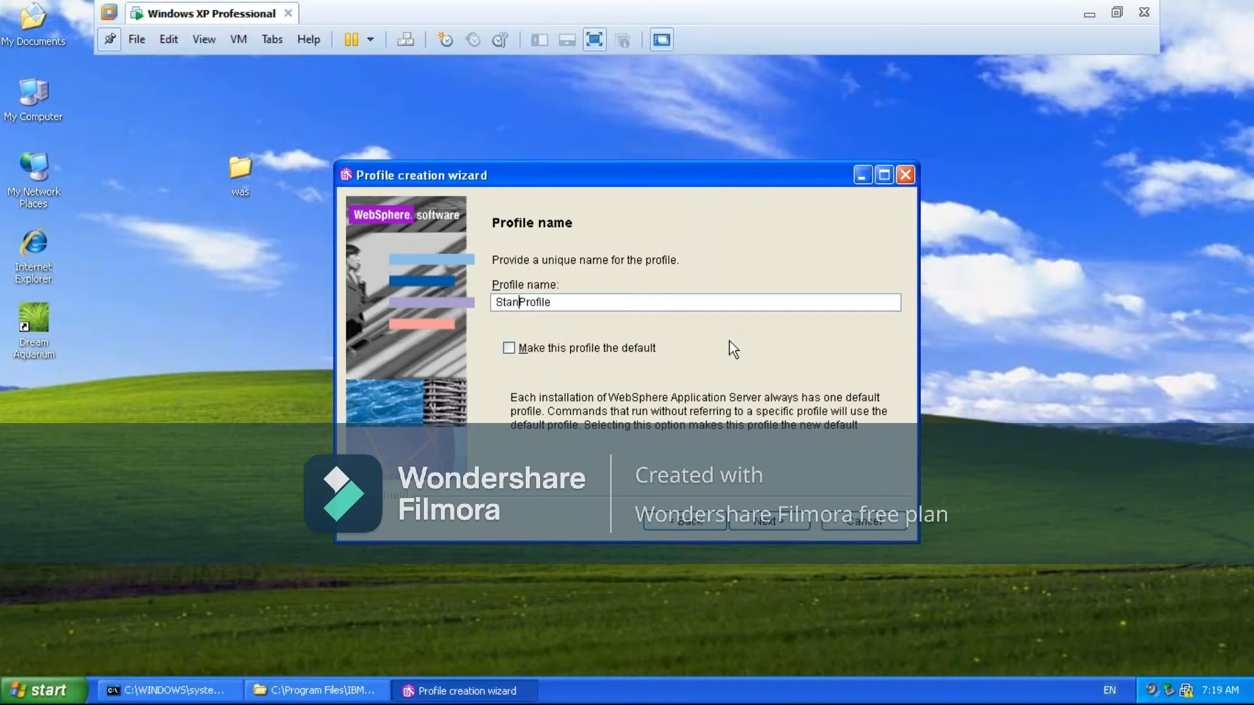
{"action": "type", "text": "d"}
{"action": "key", "text": "BackSpace"}
{"action": "type", "text": "Alone"}
{"action": "left_click", "coordinate": [596, 303]}
- Make the new profile the default and continue to the profile directory page
{"action": "left_click", "coordinate": [508, 348]}
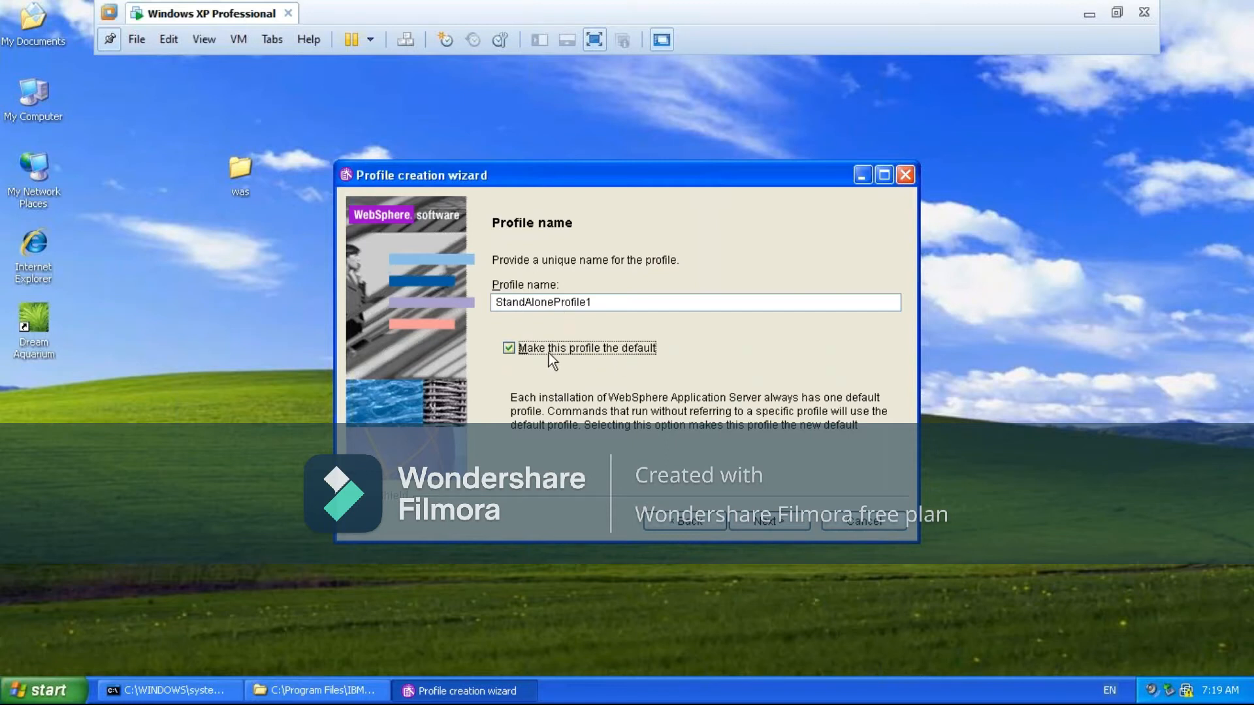
{"action": "left_click", "coordinate": [598, 303]}
{"action": "left_click", "coordinate": [771, 524]}
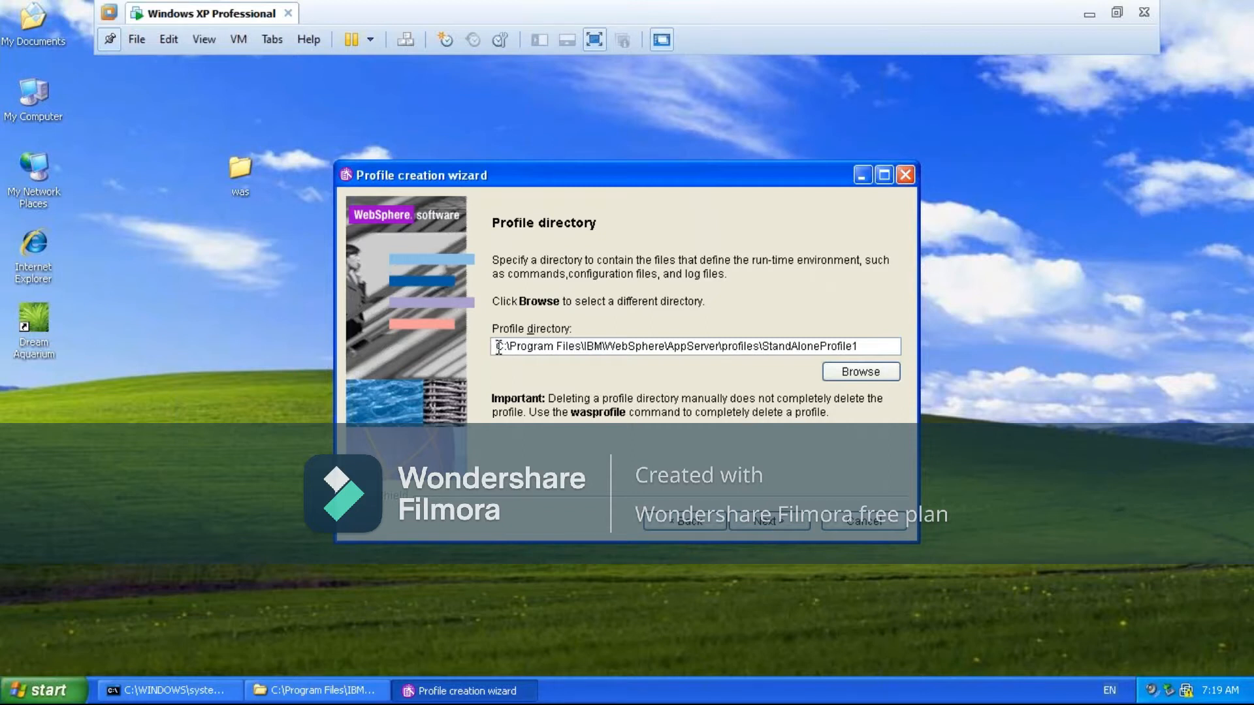
- Review the proposed profile directory path for StandAloneProfile1 and continue to the node and host names page
{"action": "left_click_drag", "start_coordinate": [498, 346], "coordinate": [759, 352]}
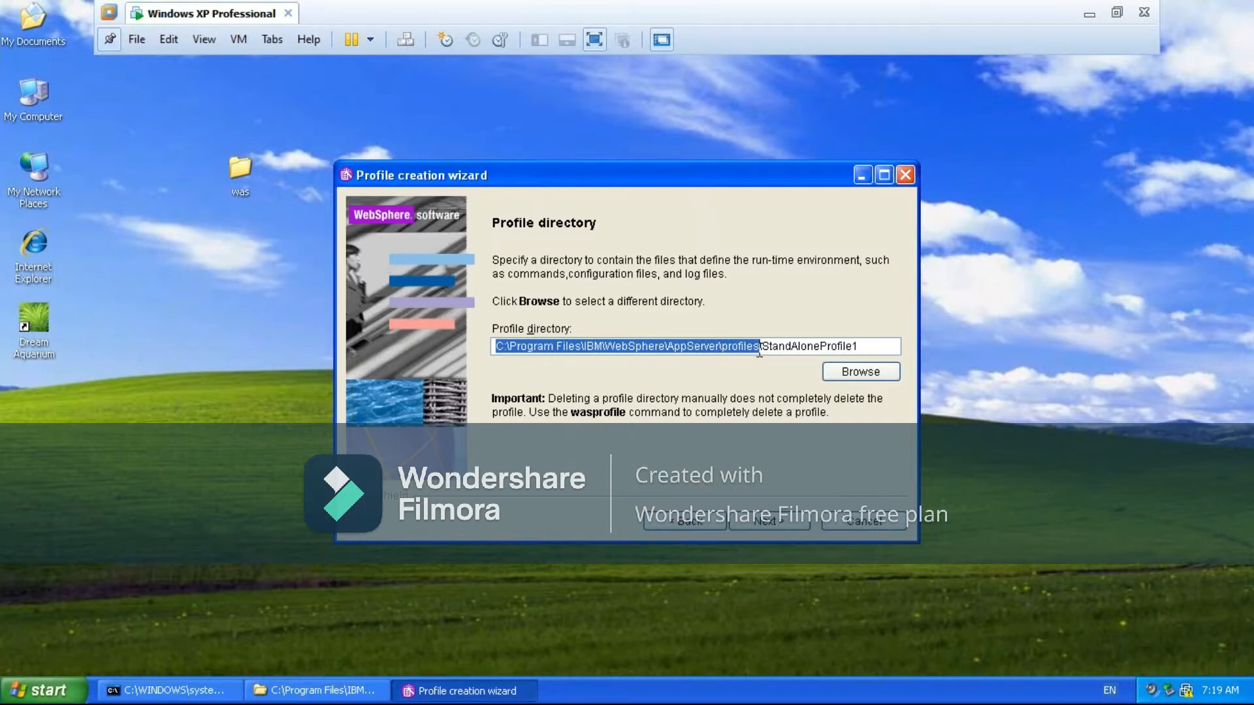
{"action": "left_click_drag", "start_coordinate": [760, 353], "coordinate": [874, 346]}
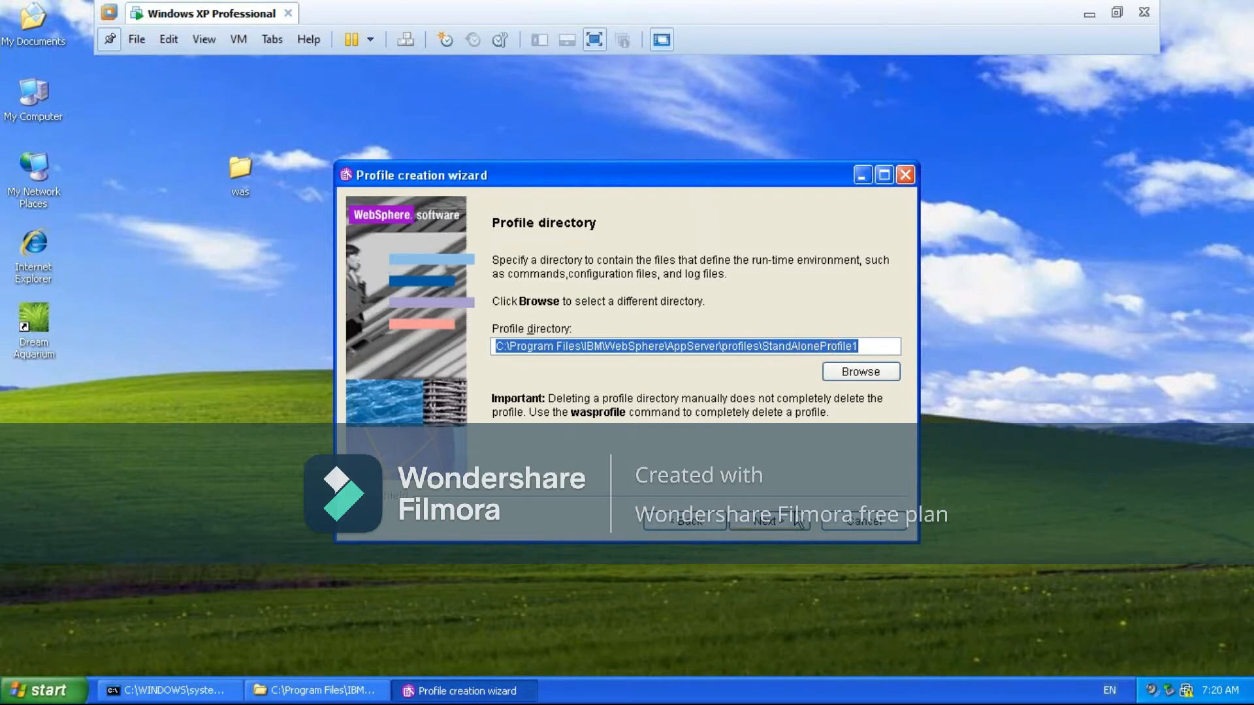
{"action": "left_click", "coordinate": [771, 522]}
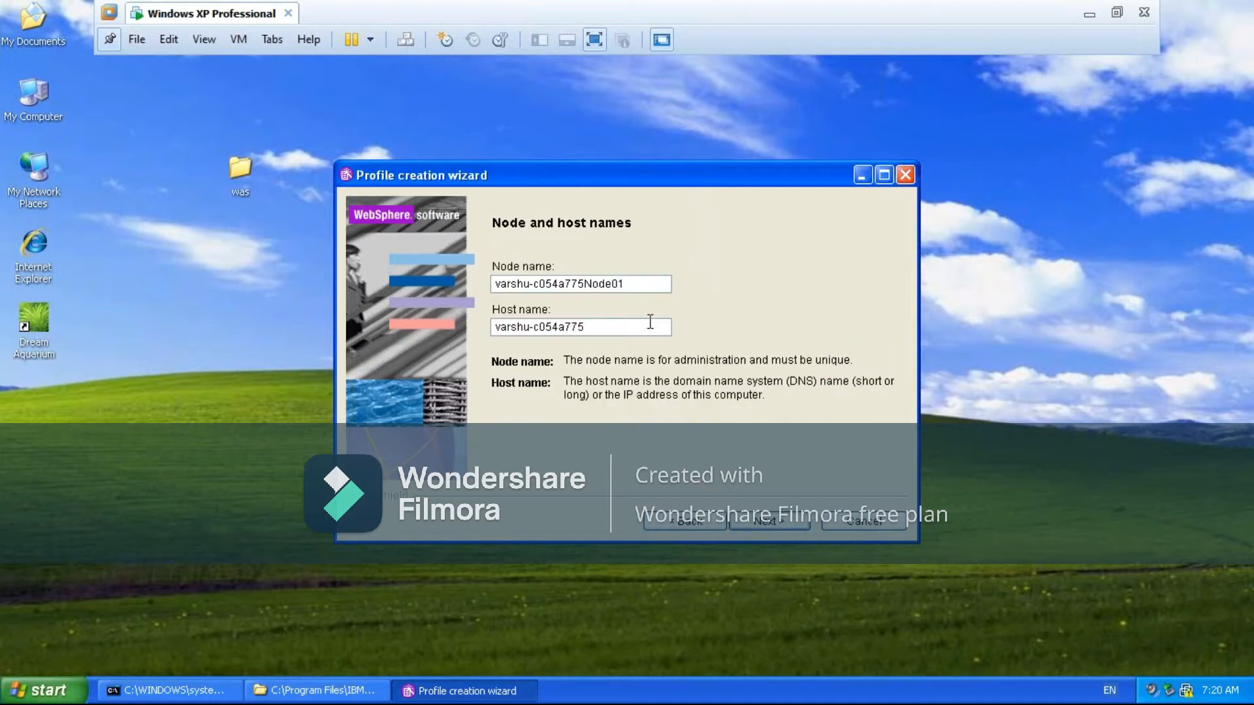
- Replace the suggested node name with SAPNonde
{"action": "key", "text": "BackSpace"}
{"action": "key", "text": "BackSpace"}
{"action": "key", "text": "BackSpace"}
{"action": "key", "text": "BackSpace"}
{"action": "key", "text": "BackSpace"}
{"action": "key", "text": "BackSpace"}
{"action": "key", "text": "BackSpace"}
{"action": "key", "text": "BackSpace"}
{"action": "key", "text": "BackSpace"}
{"action": "key", "text": "BackSpace"}
{"action": "key", "text": "BackSpace"}
{"action": "key", "text": "BackSpace"}
{"action": "key", "text": "BackSpace"}
{"action": "key", "text": "BackSpace"}
{"action": "key", "text": "BackSpace"}
{"action": "key", "text": "BackSpace"}
{"action": "key", "text": "BackSpace"}
{"action": "key", "text": "BackSpace"}
{"action": "key", "text": "BackSpace"}
{"action": "key", "text": "BackSpace"}
{"action": "key", "text": "BackSpace"}
{"action": "type", "text": "SA"}
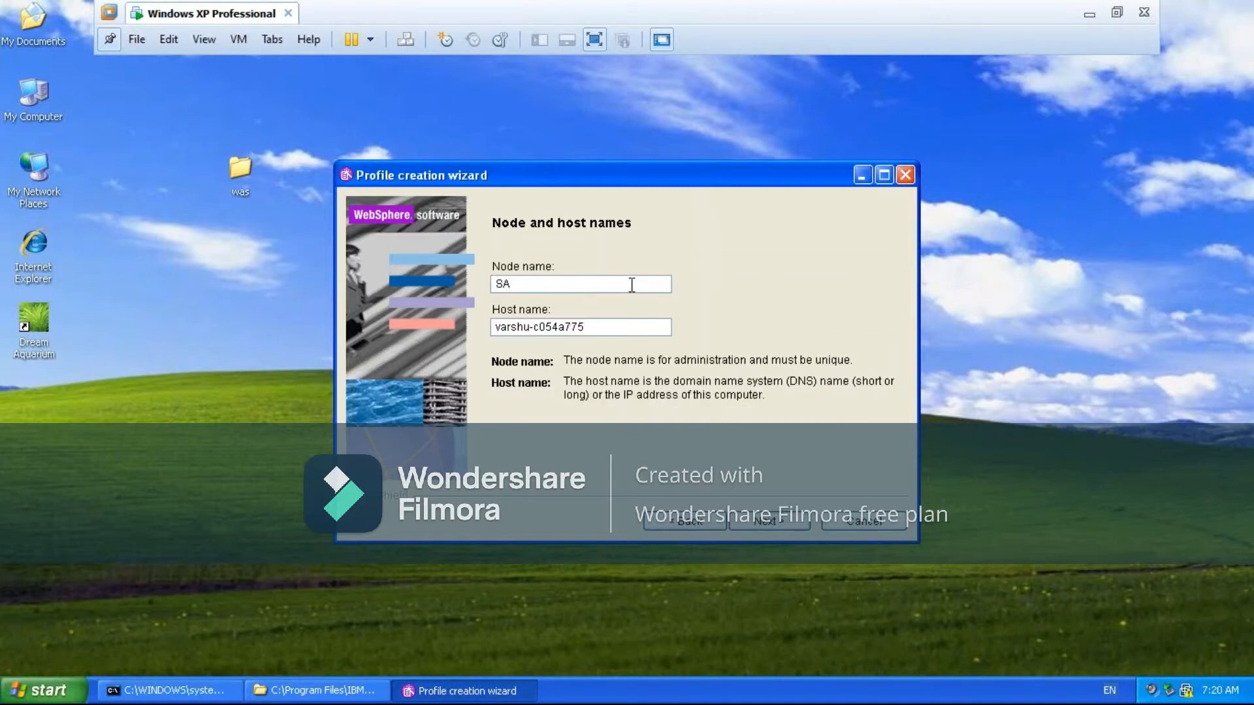
{"action": "type", "text": "PNonde"}
- Replace the suggested host name with localhost, check both names, and continue to the port value assignment page
{"action": "left_click", "coordinate": [595, 329]}
{"action": "key", "text": "BackSpace"}
{"action": "key", "text": "BackSpace"}
{"action": "key", "text": "BackSpace"}
{"action": "key", "text": "BackSpace"}
{"action": "key", "text": "BackSpace"}
{"action": "key", "text": "BackSpace"}
{"action": "key", "text": "BackSpace"}
{"action": "key", "text": "BackSpace"}
{"action": "key", "text": "BackSpace"}
{"action": "key", "text": "BackSpace"}
{"action": "key", "text": "BackSpace"}
{"action": "key", "text": "BackSpace"}
{"action": "key", "text": "BackSpace"}
{"action": "key", "text": "BackSpace"}
{"action": "key", "text": "BackSpace"}
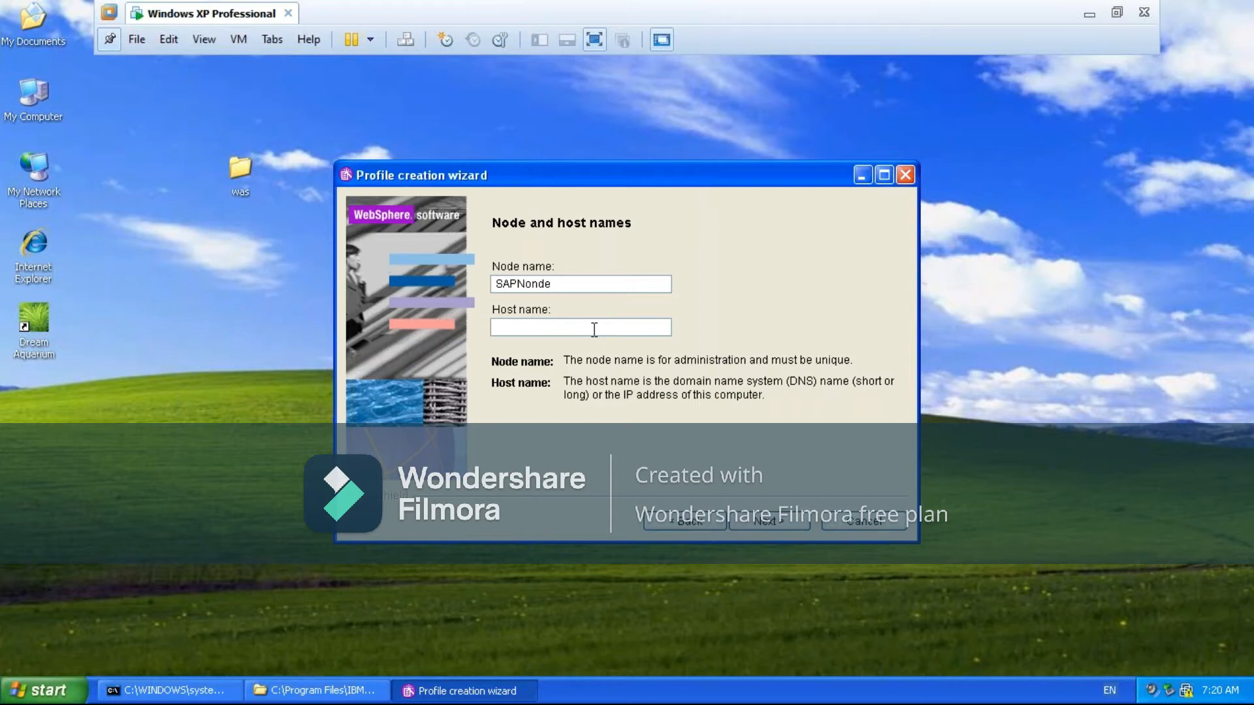
{"action": "type", "text": "localhost"}
{"action": "left_click_drag", "start_coordinate": [550, 327], "coordinate": [483, 328]}
{"action": "left_click_drag", "start_coordinate": [556, 284], "coordinate": [470, 278]}
{"action": "double_click", "coordinate": [520, 288]}
{"action": "left_click", "coordinate": [522, 287]}
{"action": "left_click_drag", "start_coordinate": [547, 327], "coordinate": [492, 328]}
{"action": "left_click", "coordinate": [558, 325]}
{"action": "left_click", "coordinate": [768, 521]}
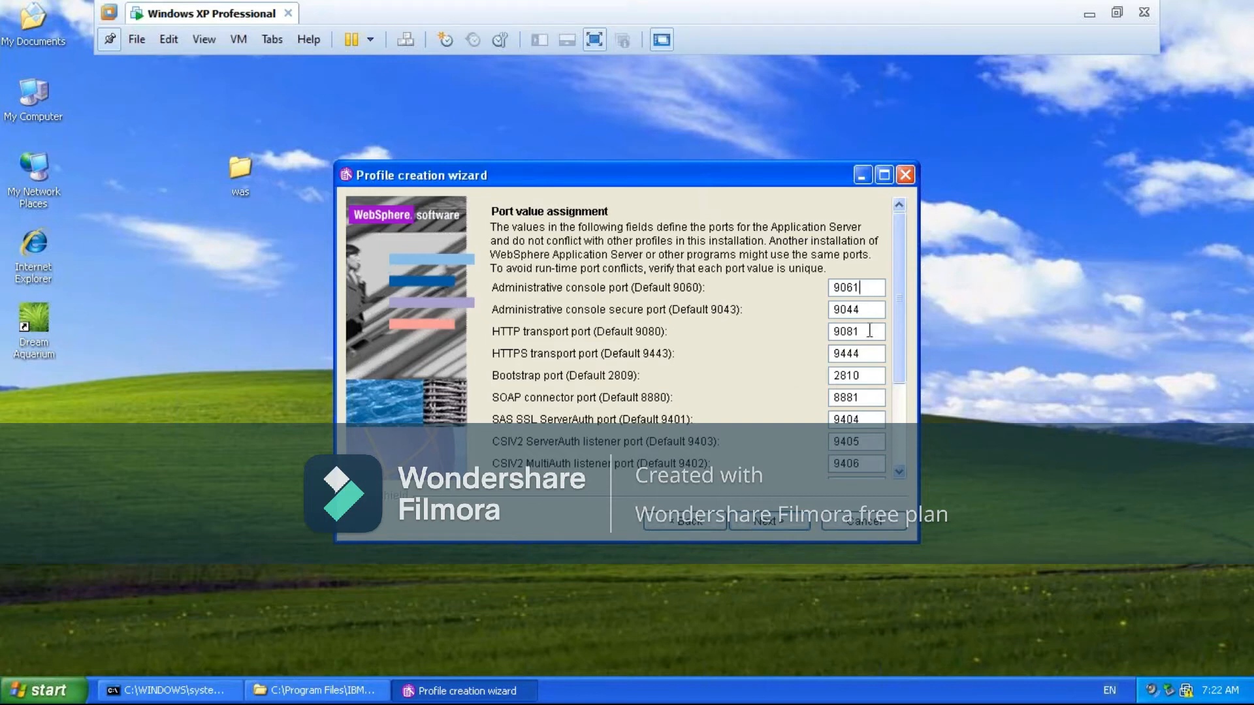
- Keep the administrative console port at 9061, review the other assigned ports, and continue to the Windows service definition
{"action": "key", "text": "BackSpace"}
{"action": "type", "text": "0"}
{"action": "key", "text": "BackSpace"}
{"action": "type", "text": "1"}
{"action": "scroll", "coordinate": [899, 320], "scroll_direction": "down", "scroll_amount": 5}
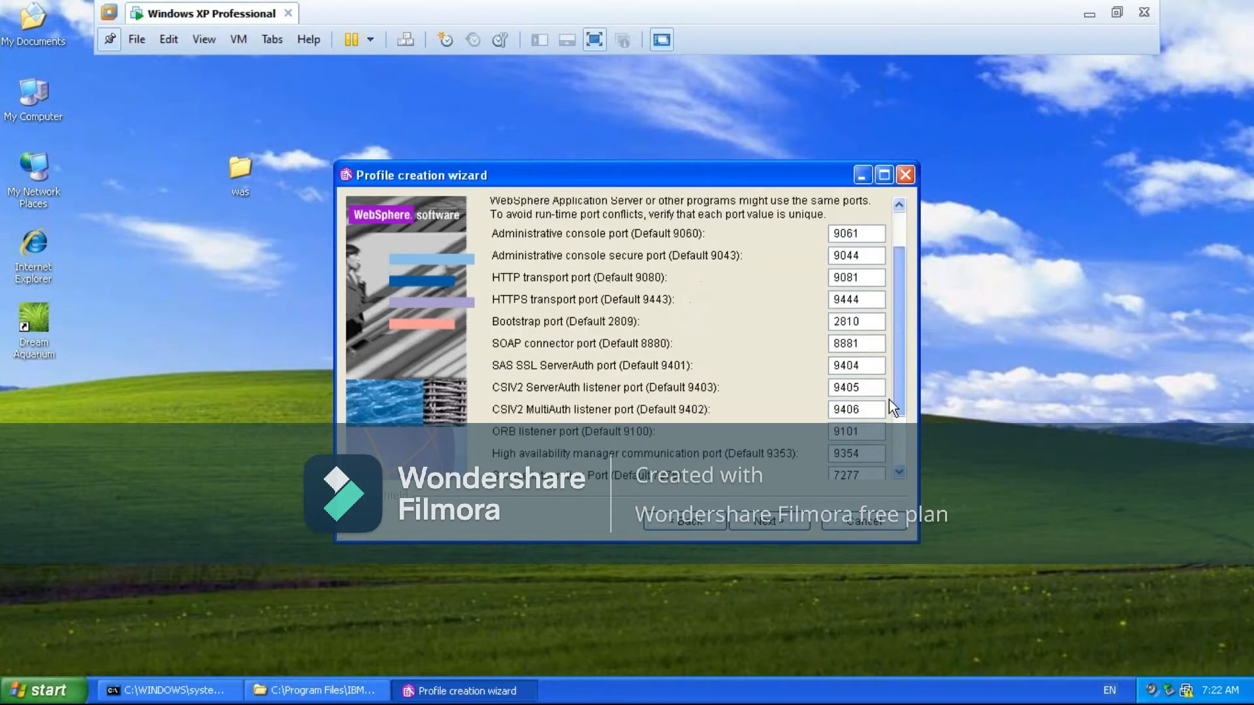
{"action": "left_click_drag", "start_coordinate": [903, 370], "coordinate": [904, 213]}
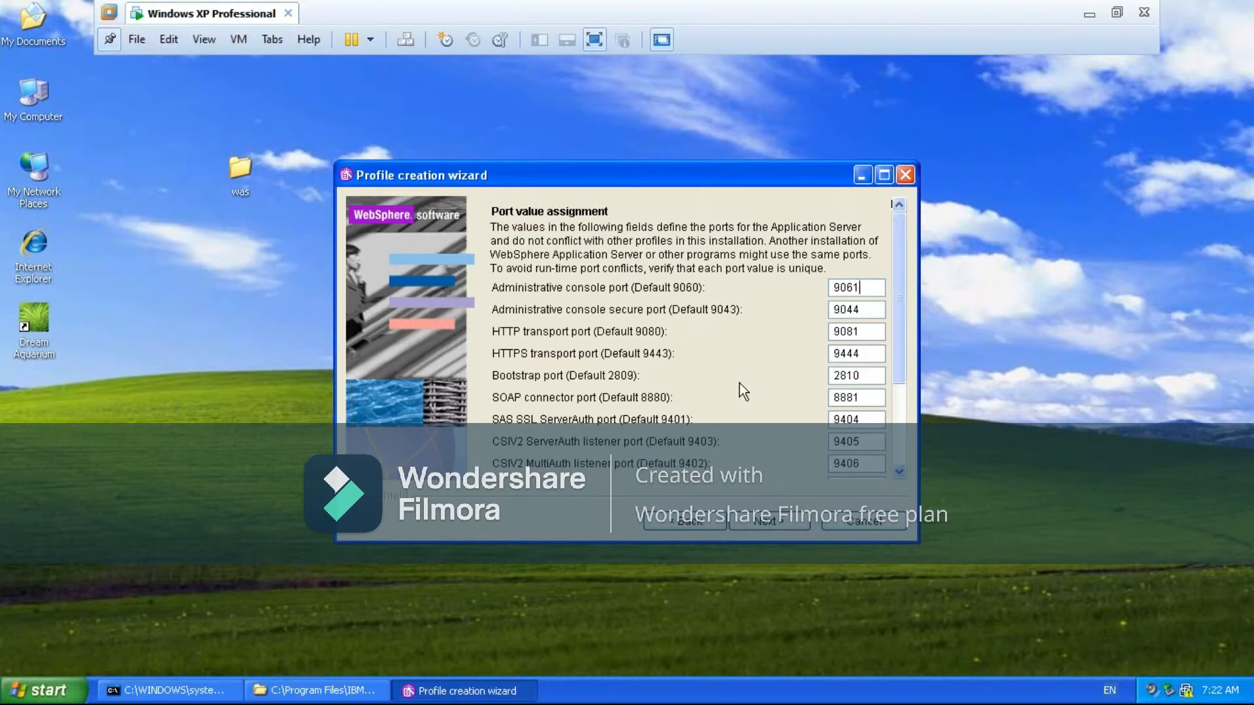
{"action": "left_click", "coordinate": [781, 527]}
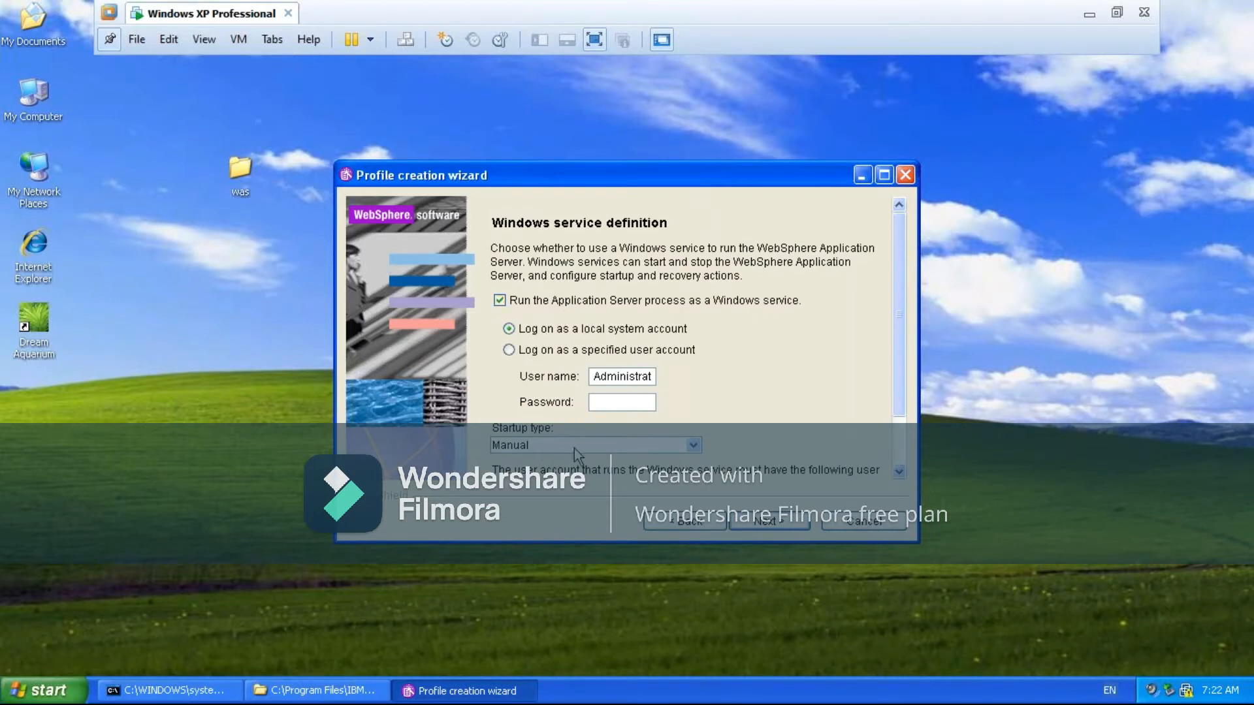
- Accept the Windows service definition to start creating the profile, and minimize the wizard while it runs
{"action": "left_click", "coordinate": [771, 526]}
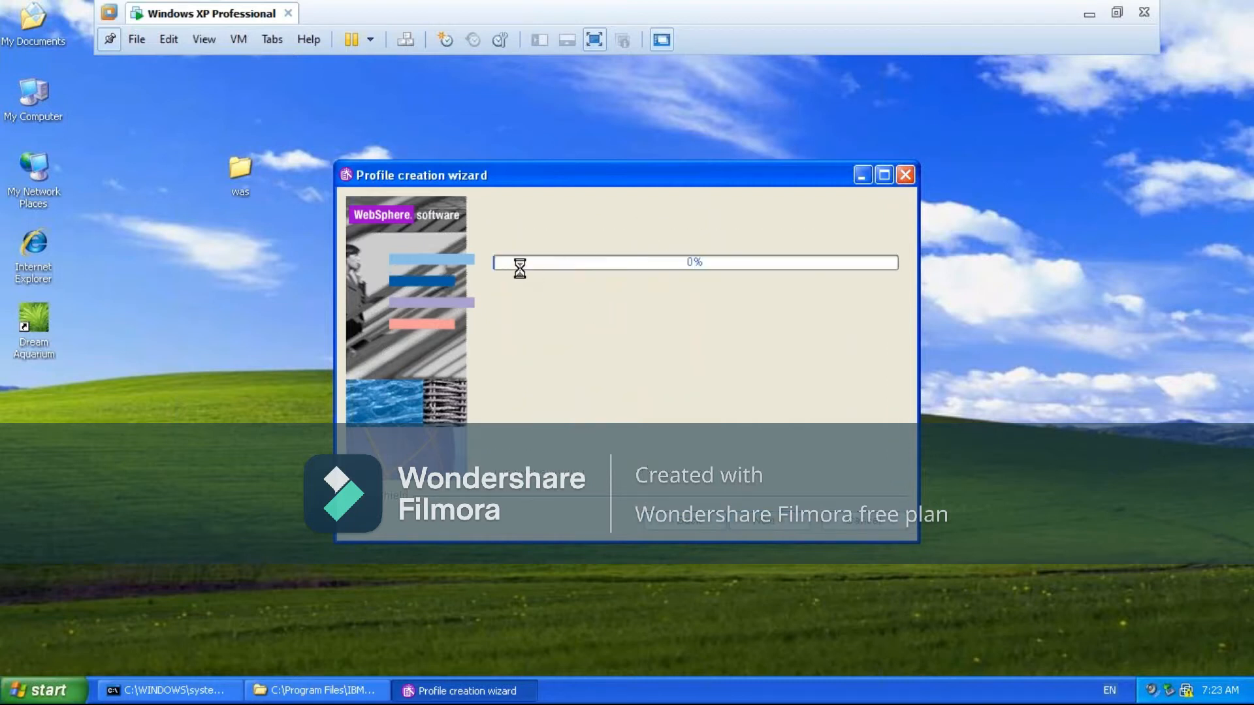
{"action": "left_click", "coordinate": [862, 175]}
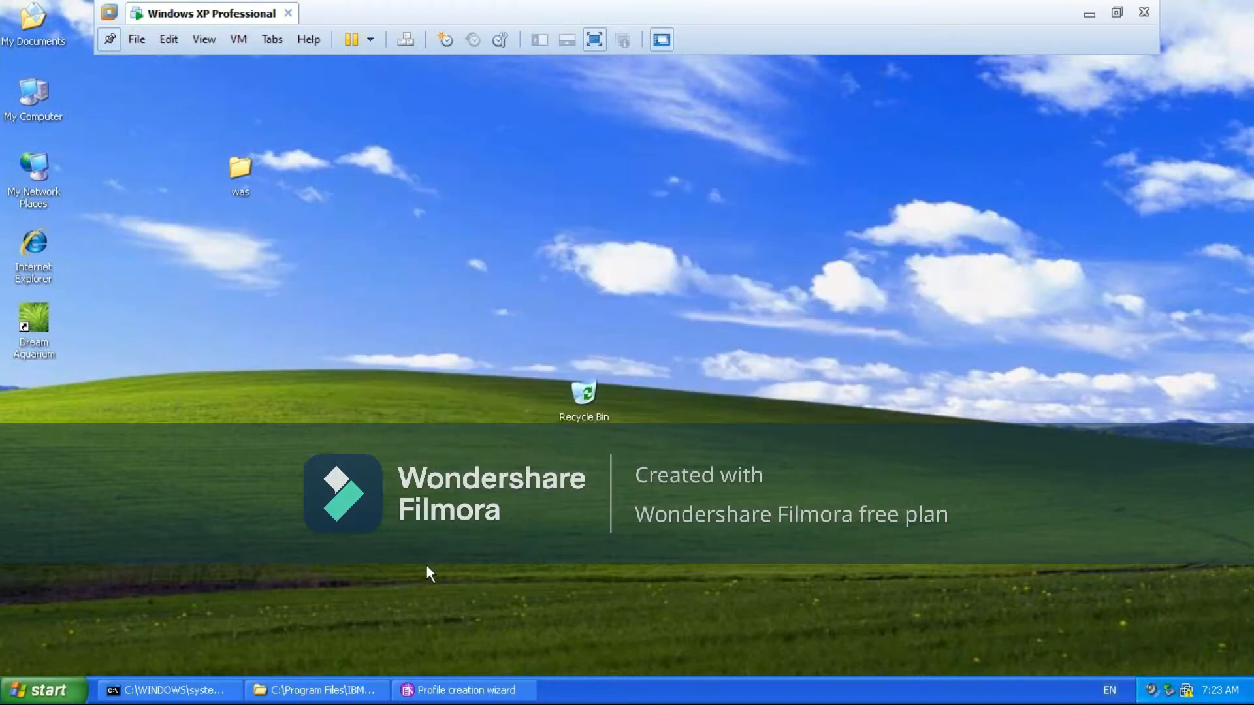
{"action": "left_click", "coordinate": [461, 692]}
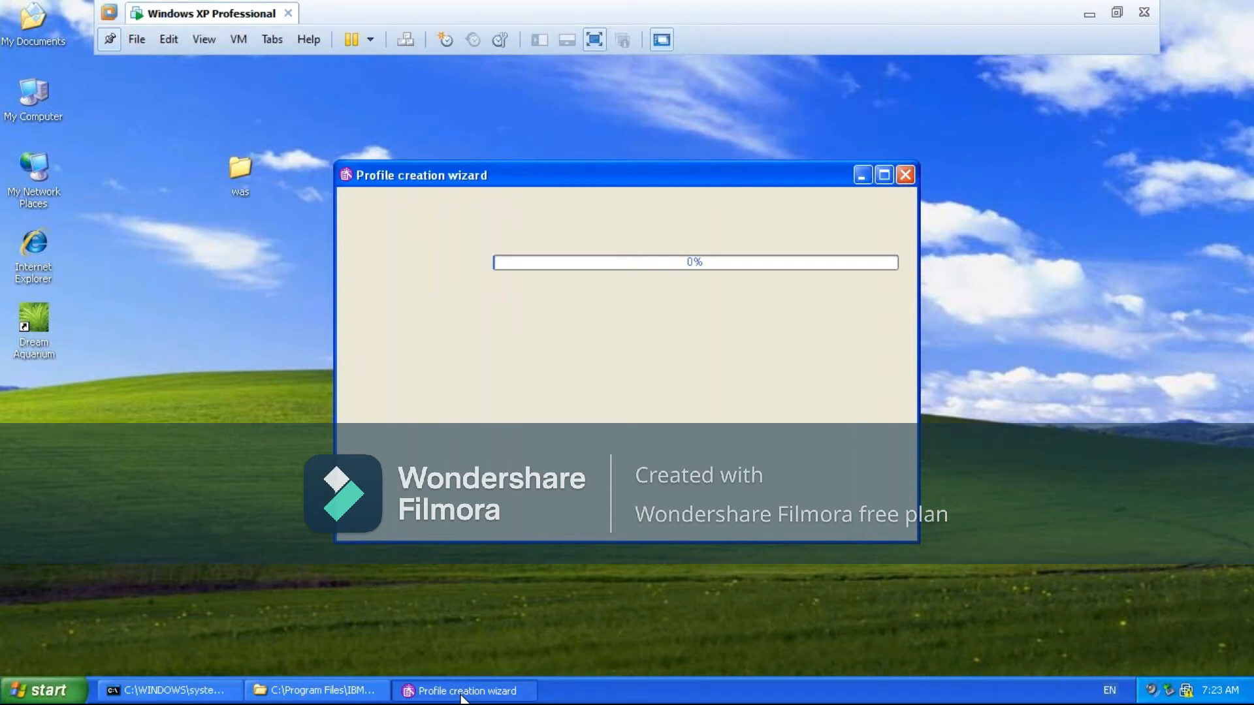
{"action": "left_click", "coordinate": [461, 694]}
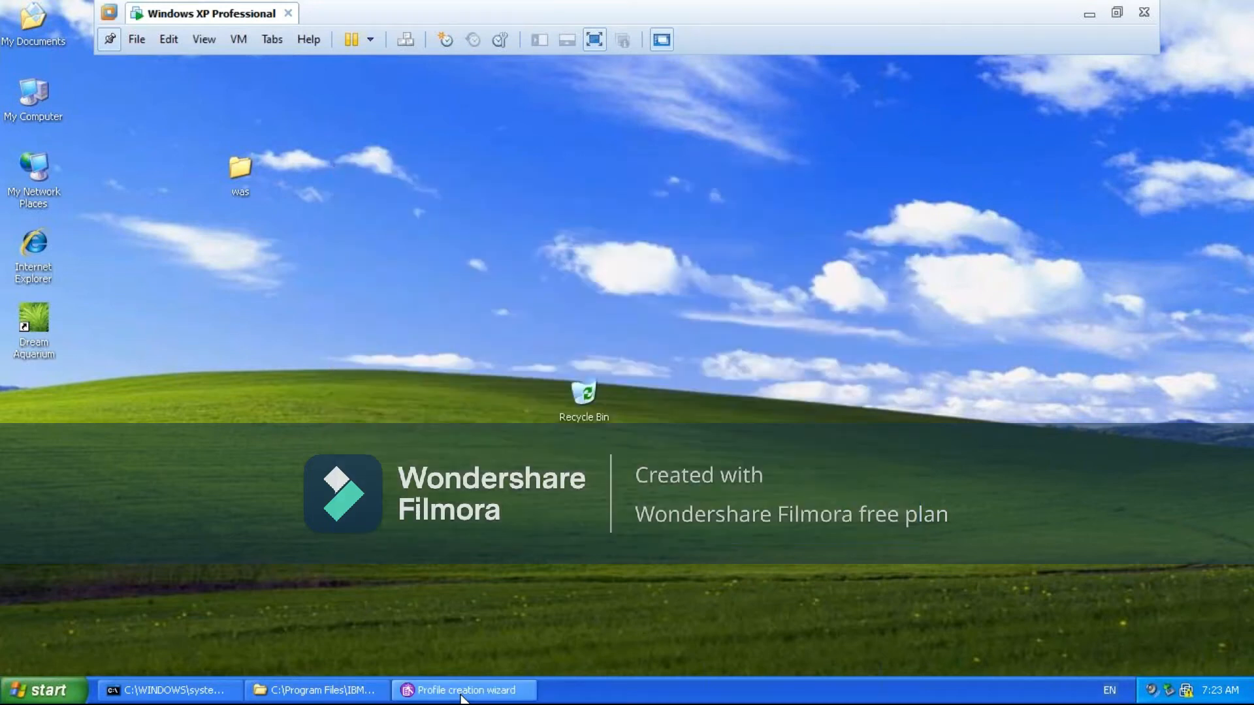
- Switch to the AppServer directory window and open its profiles folder
{"action": "left_click", "coordinate": [322, 691]}
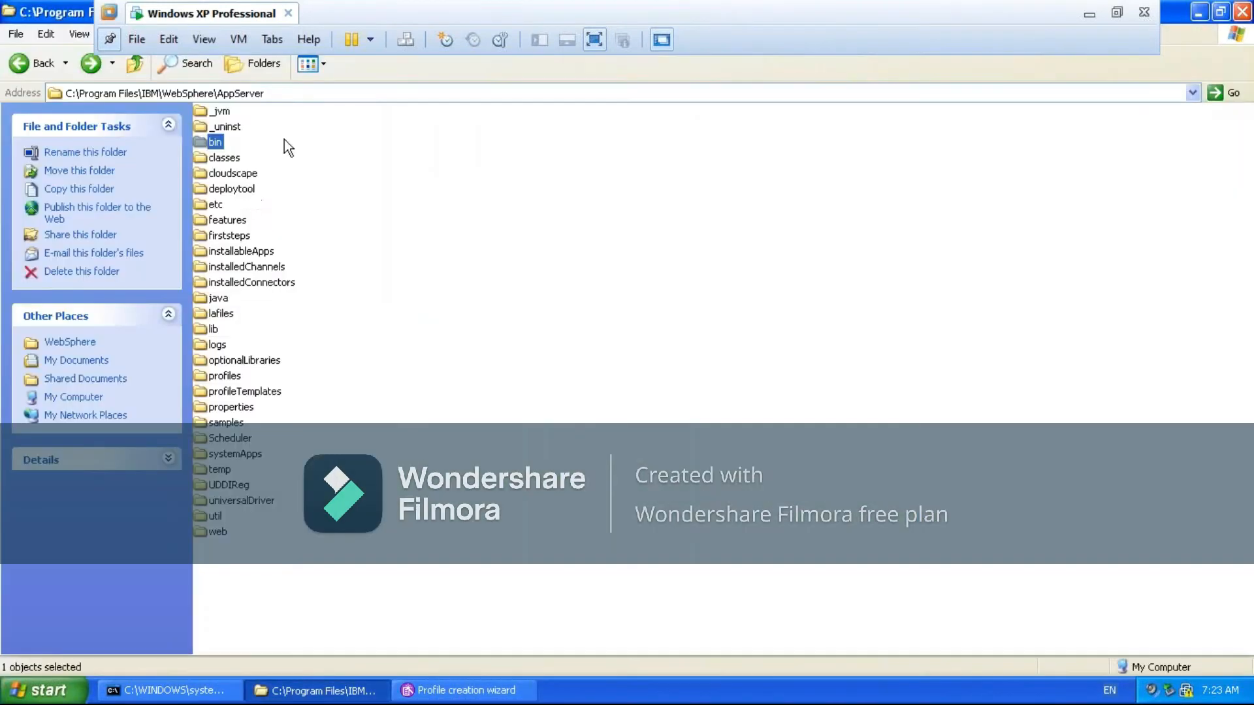
{"action": "left_click", "coordinate": [291, 88]}
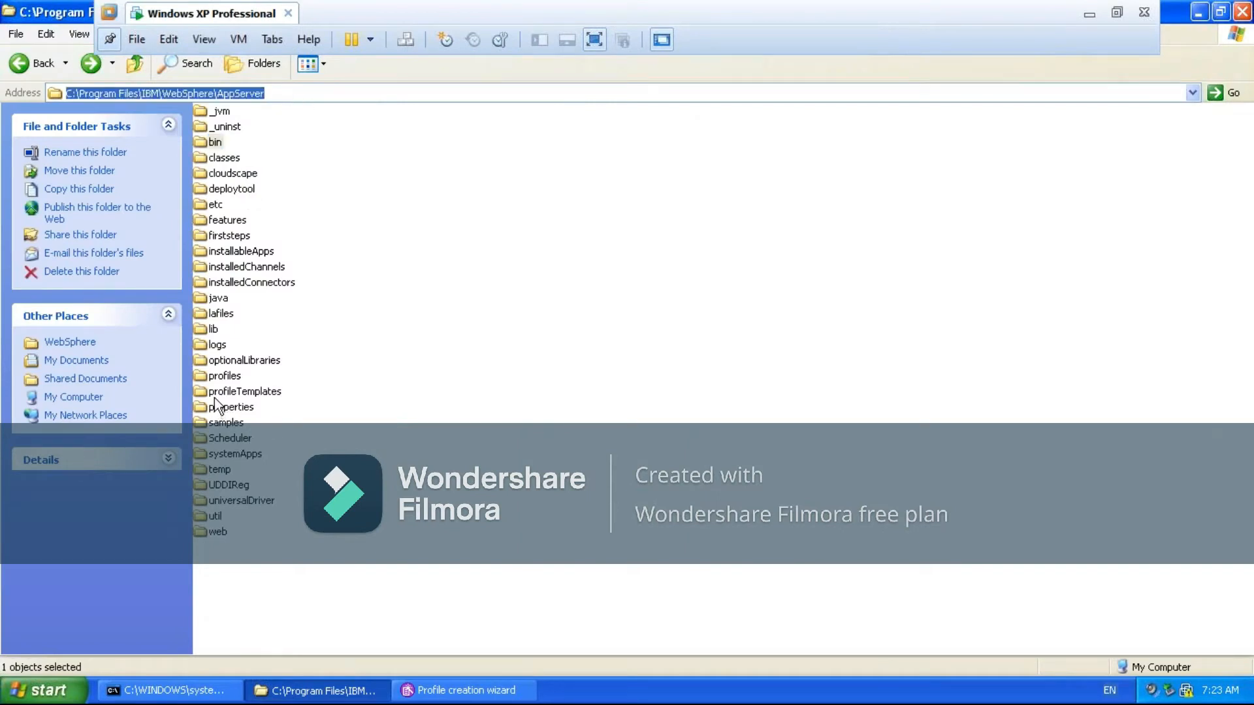
{"action": "left_click", "coordinate": [207, 378]}
{"action": "double_click", "coordinate": [219, 377]}
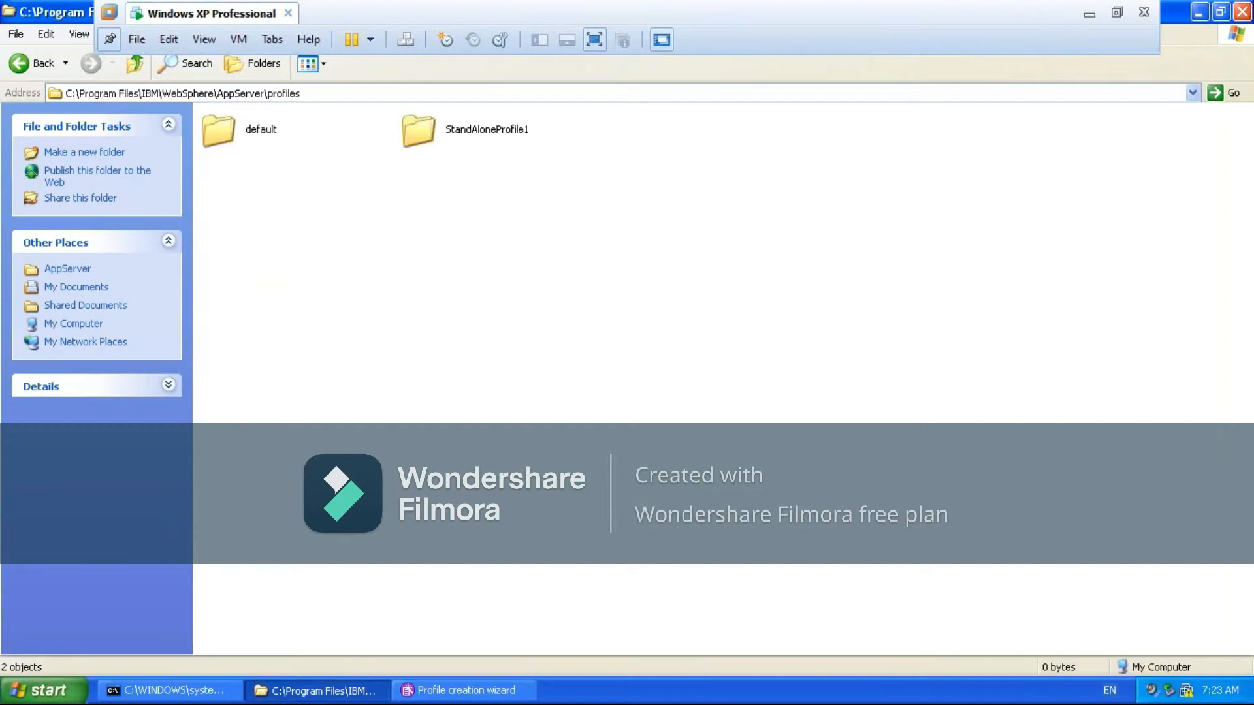
- Open the StandAloneProfile1 folder, show its contents as a list, and check its path
{"action": "left_click", "coordinate": [218, 134]}
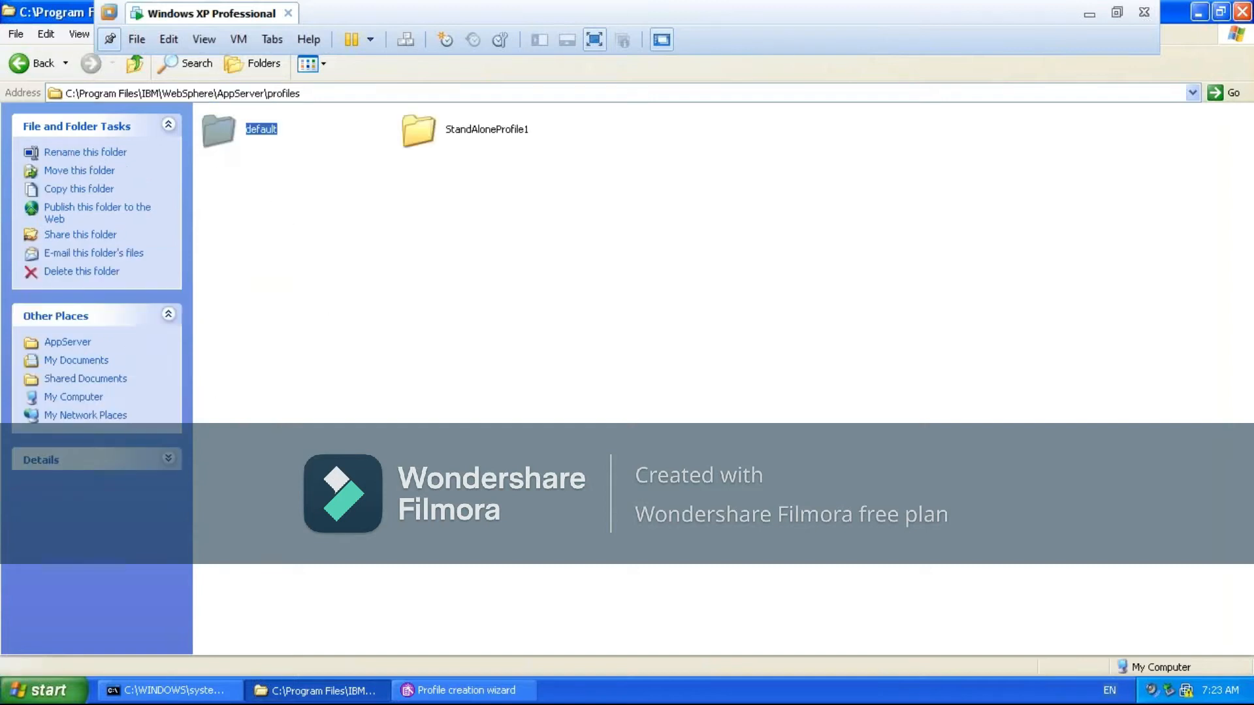
{"action": "left_click", "coordinate": [419, 131]}
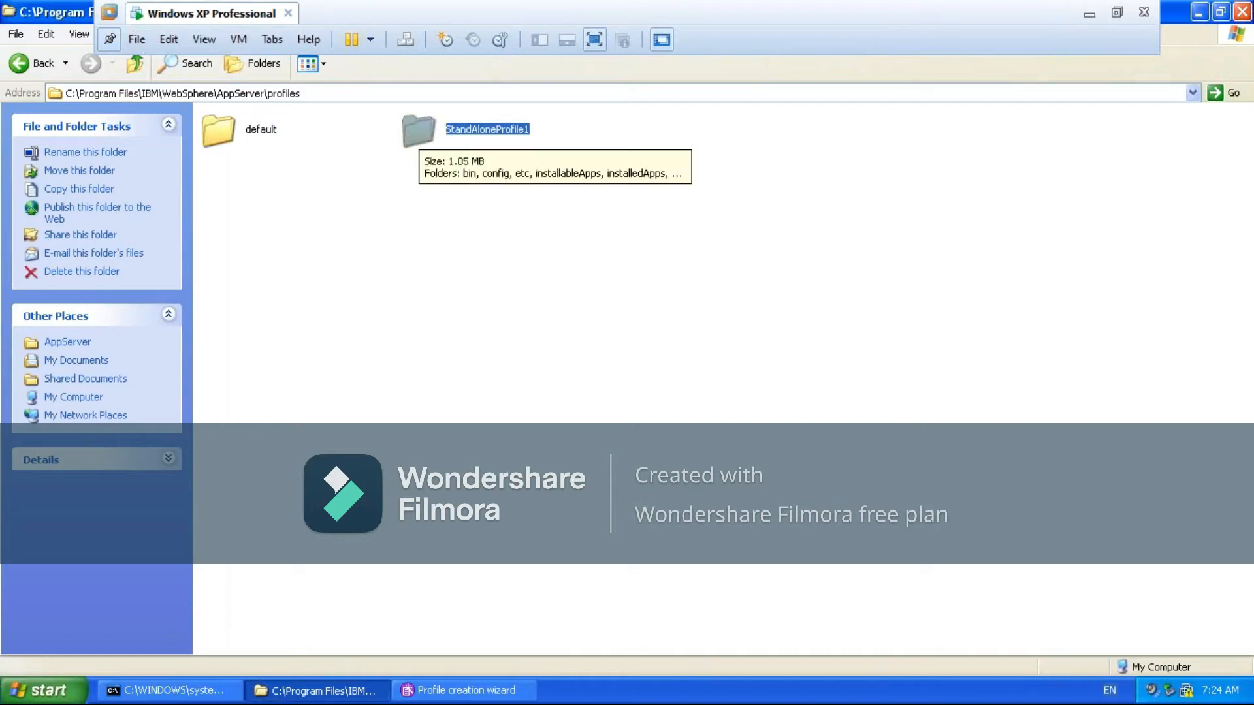
{"action": "double_click", "coordinate": [420, 133]}
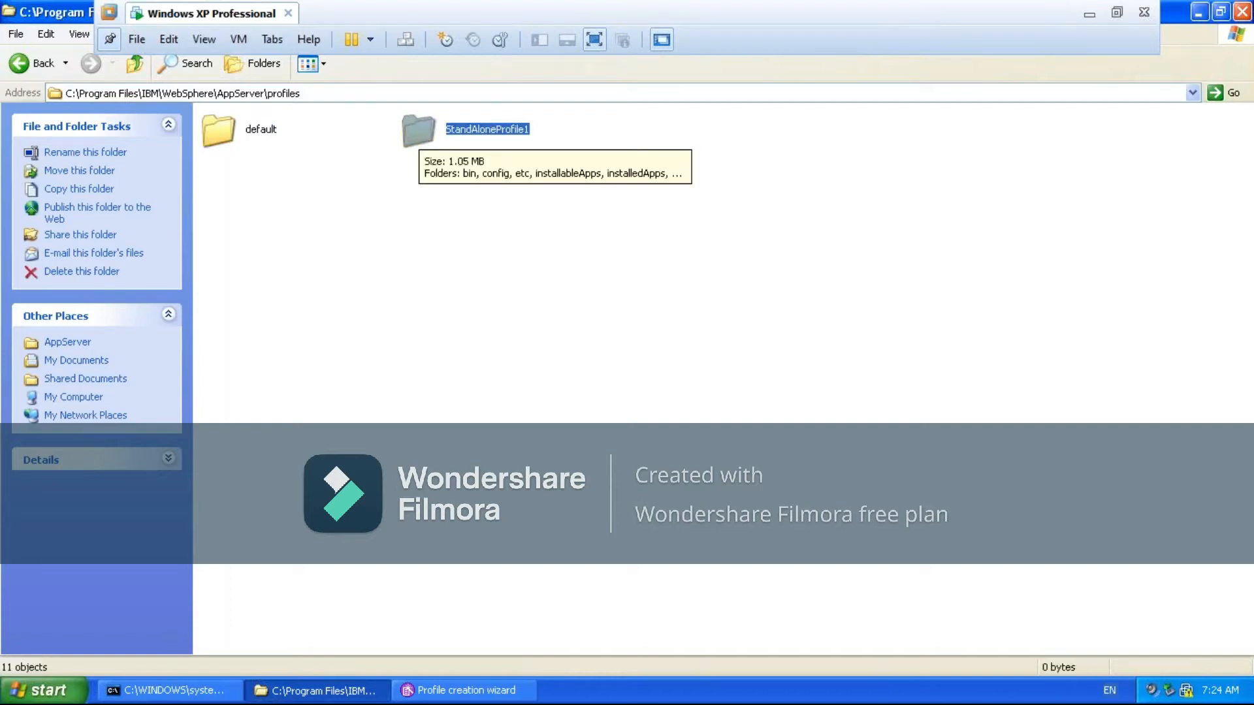
{"action": "left_click", "coordinate": [323, 65]}
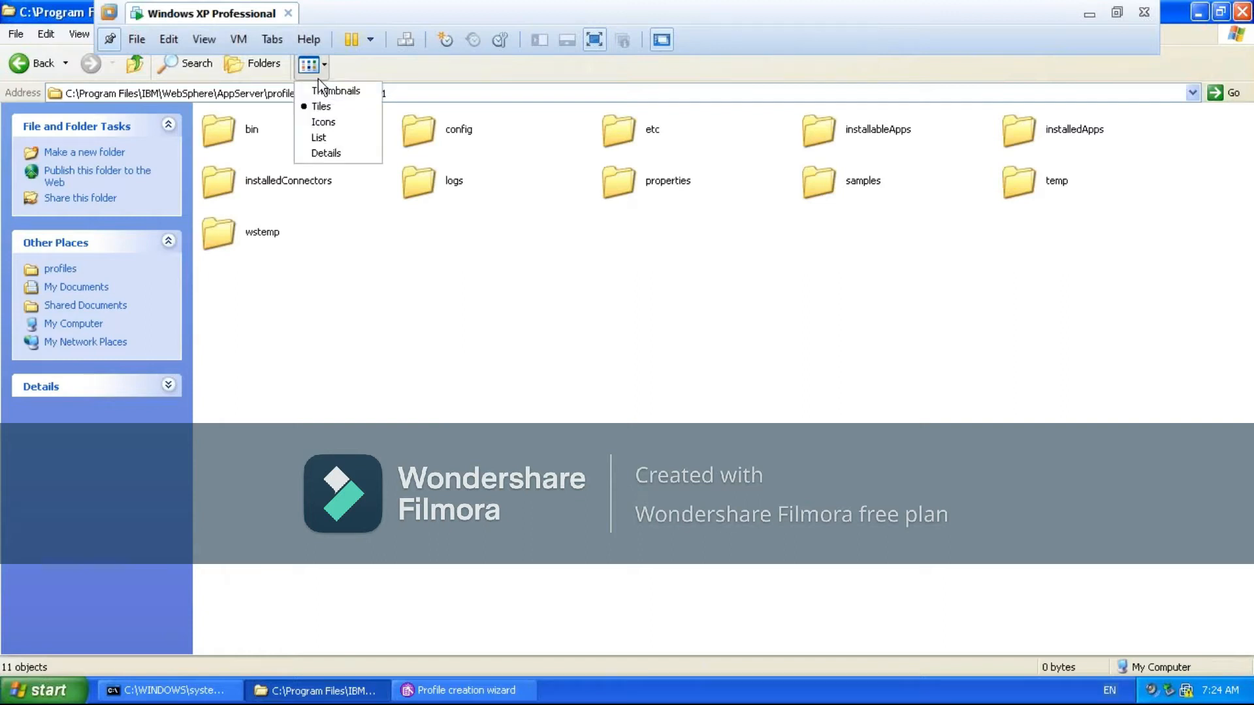
{"action": "left_click", "coordinate": [312, 138]}
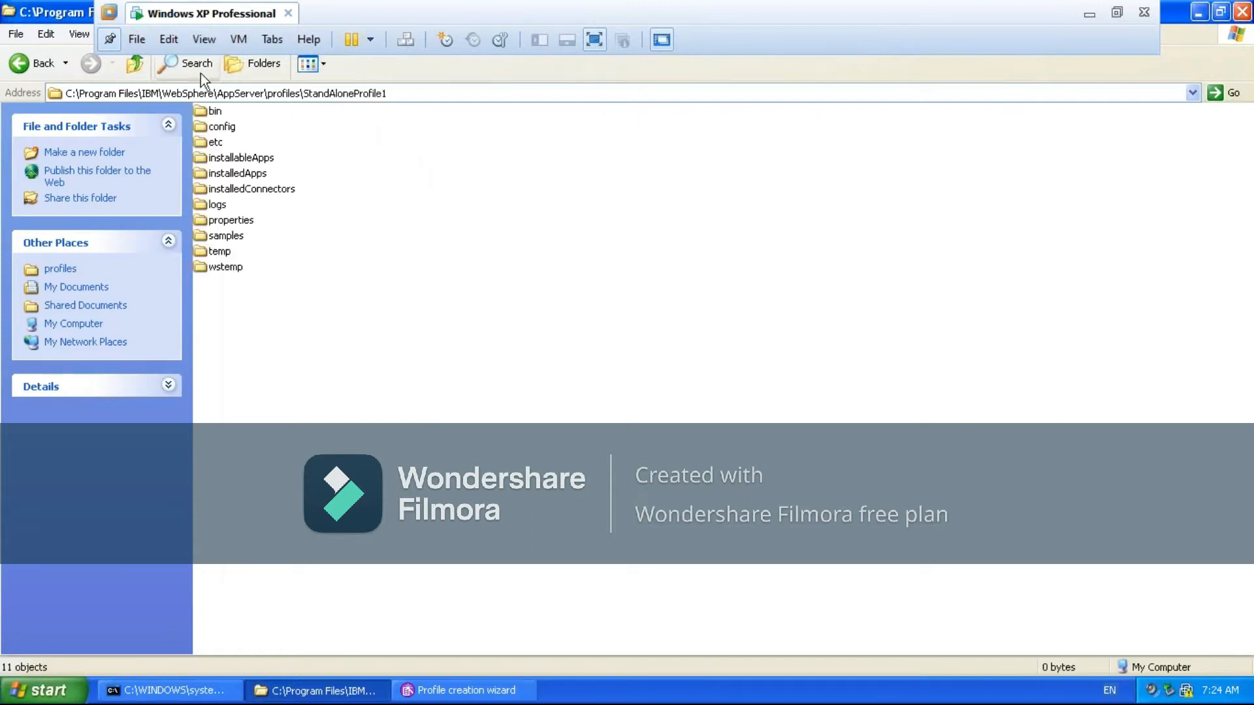
{"action": "left_click", "coordinate": [182, 93]}
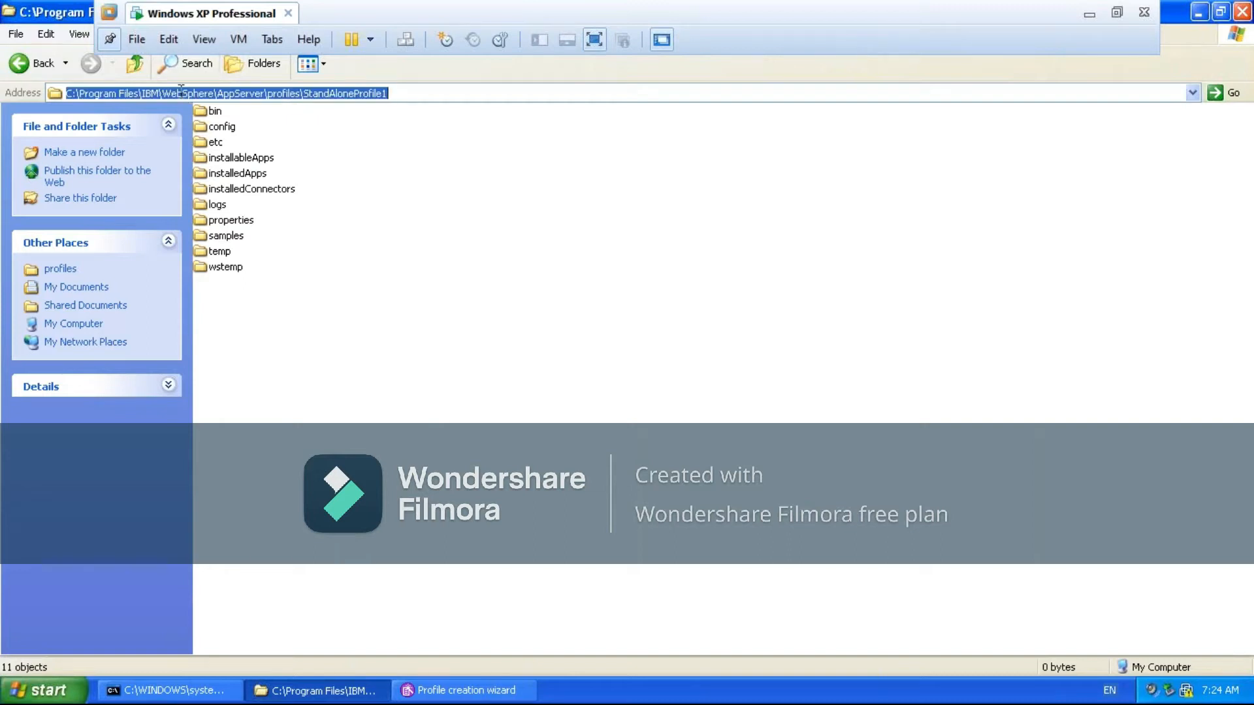
- Go back to the profiles folder and open the default profile to examine its path and subfolders
{"action": "left_click", "coordinate": [135, 65]}
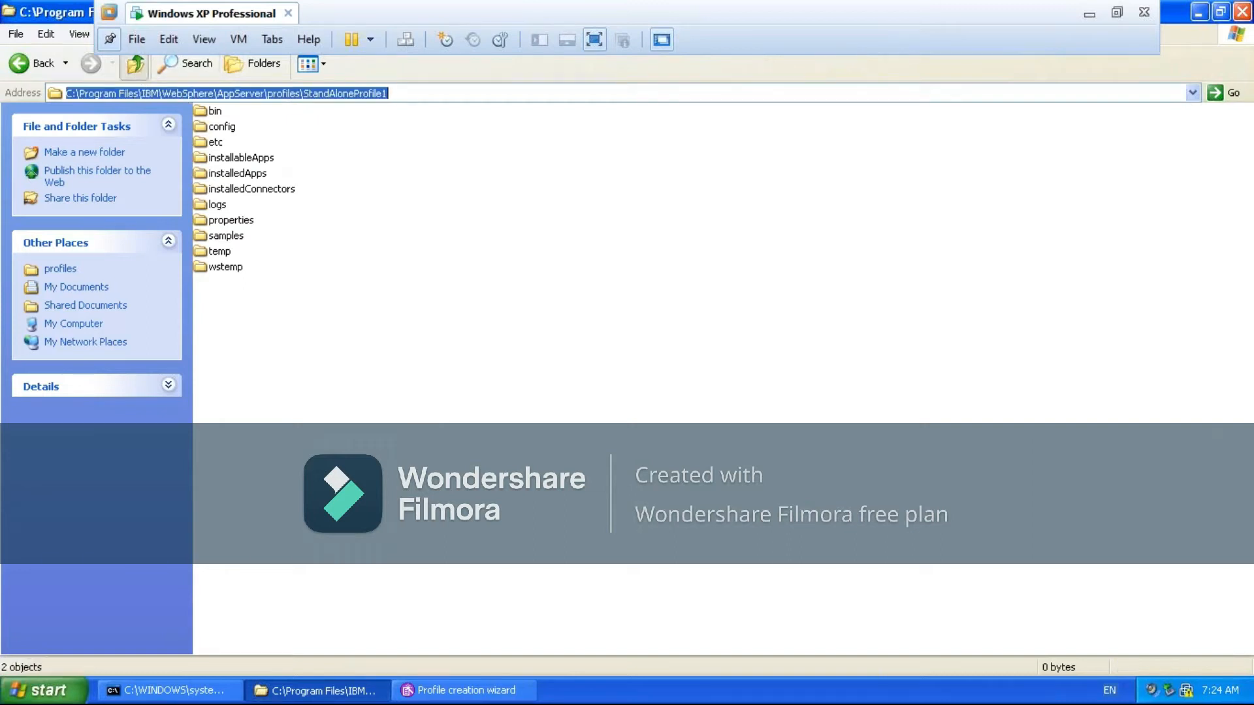
{"action": "left_click", "coordinate": [209, 127]}
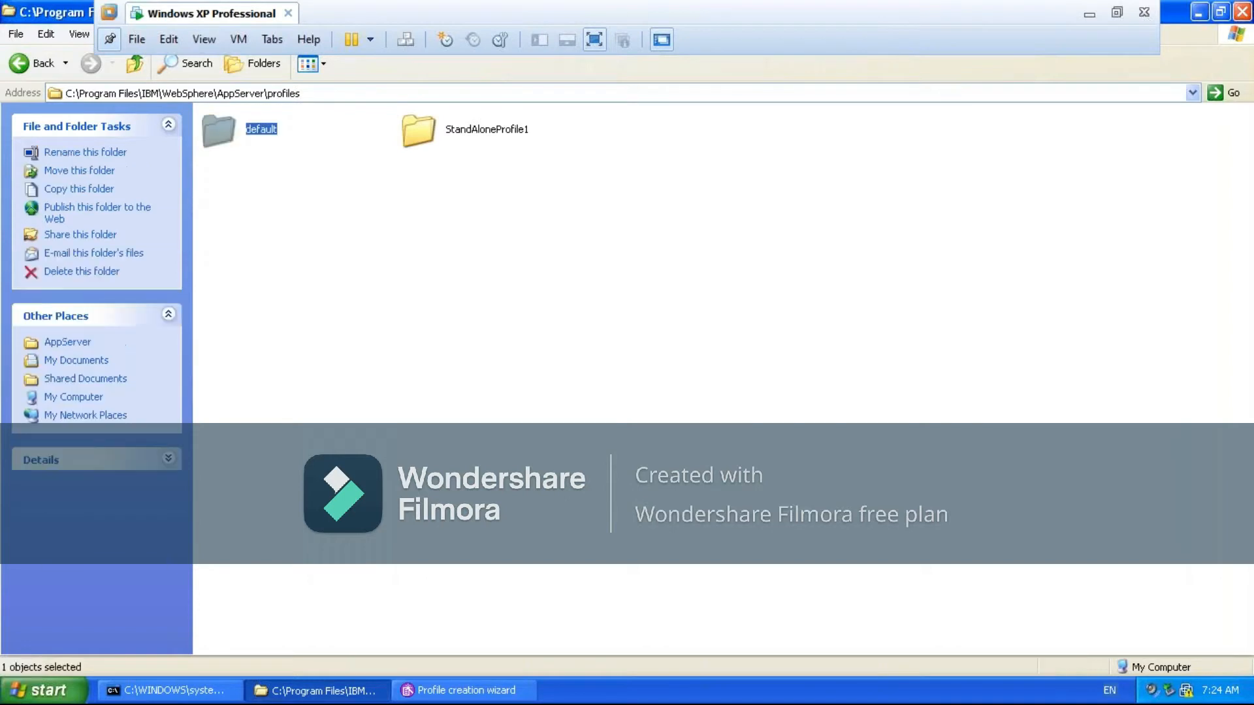
{"action": "double_click", "coordinate": [210, 127]}
{"action": "left_click", "coordinate": [222, 96]}
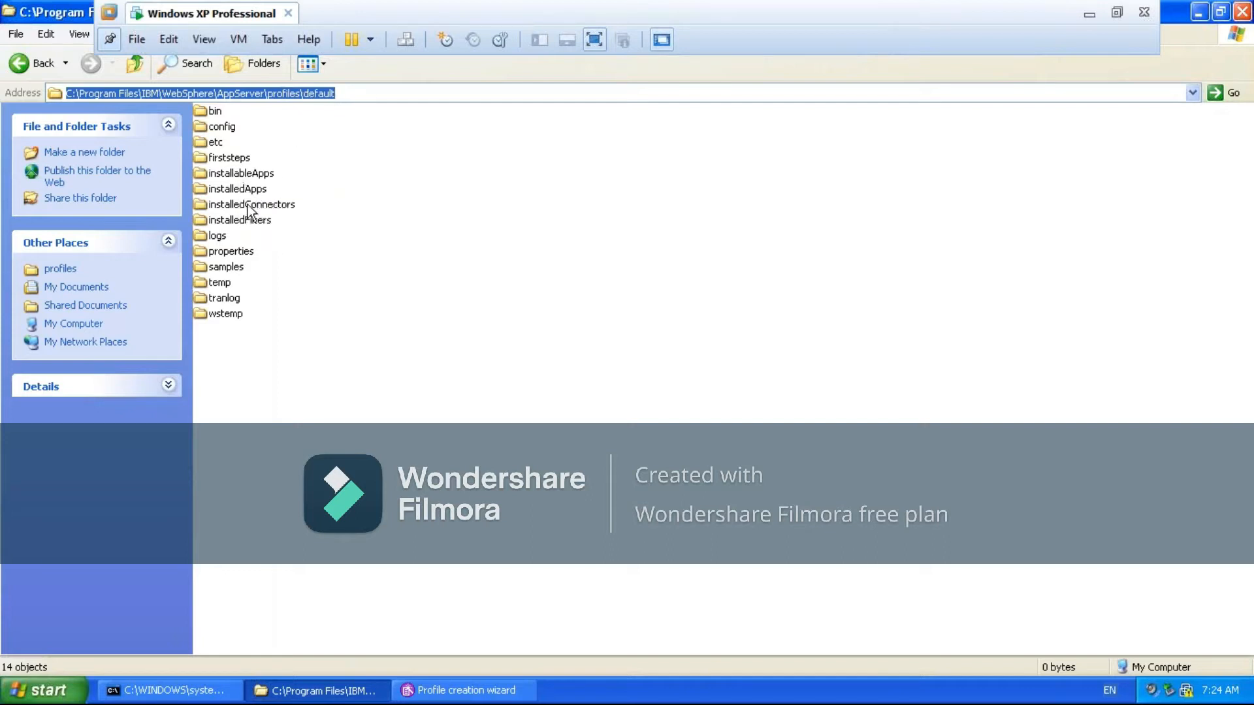
{"action": "left_click", "coordinate": [225, 131]}
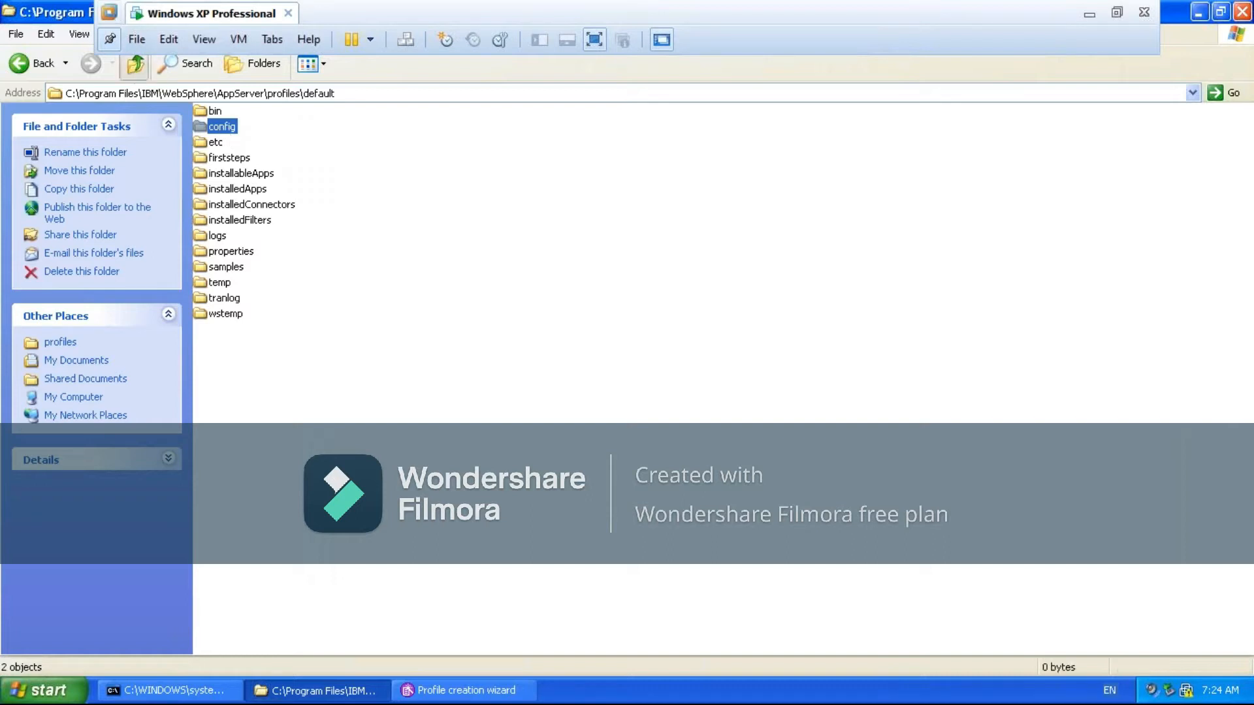
- Return to the profiles folder and open the config folder inside StandAloneProfile1
{"action": "left_click", "coordinate": [134, 69]}
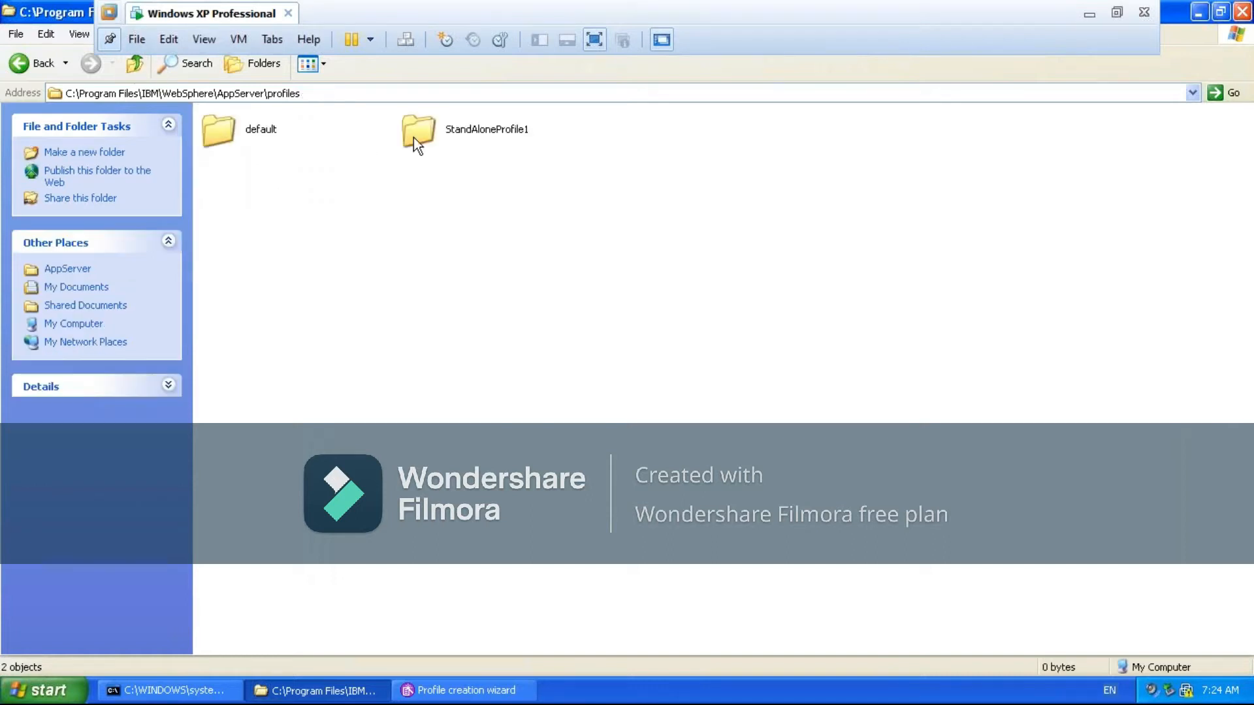
{"action": "left_click", "coordinate": [414, 137]}
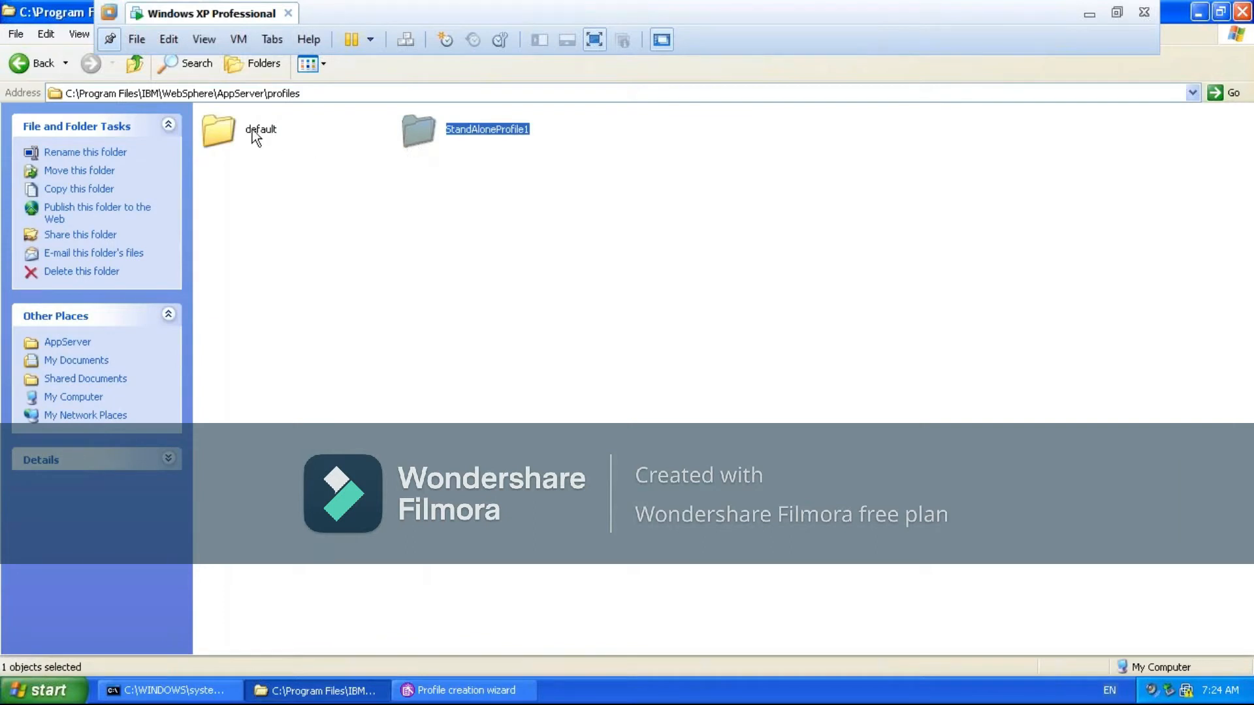
{"action": "left_click", "coordinate": [256, 131]}
{"action": "double_click", "coordinate": [419, 131]}
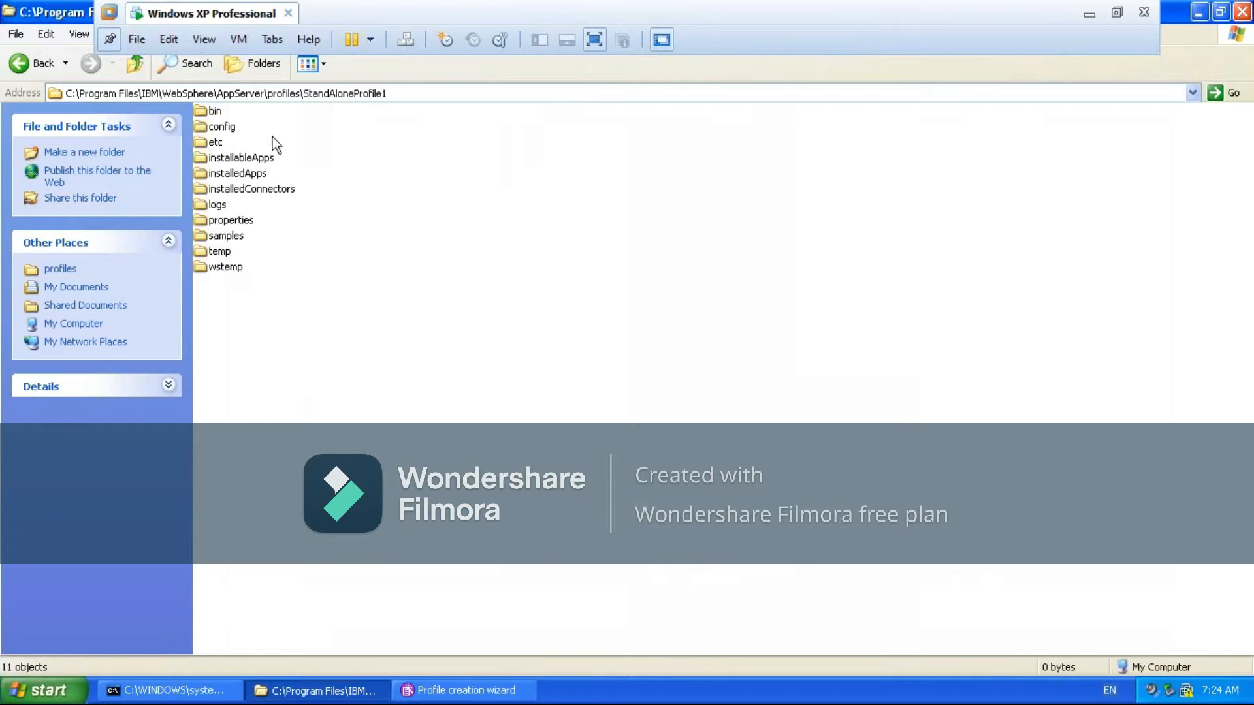
{"action": "left_click", "coordinate": [218, 131]}
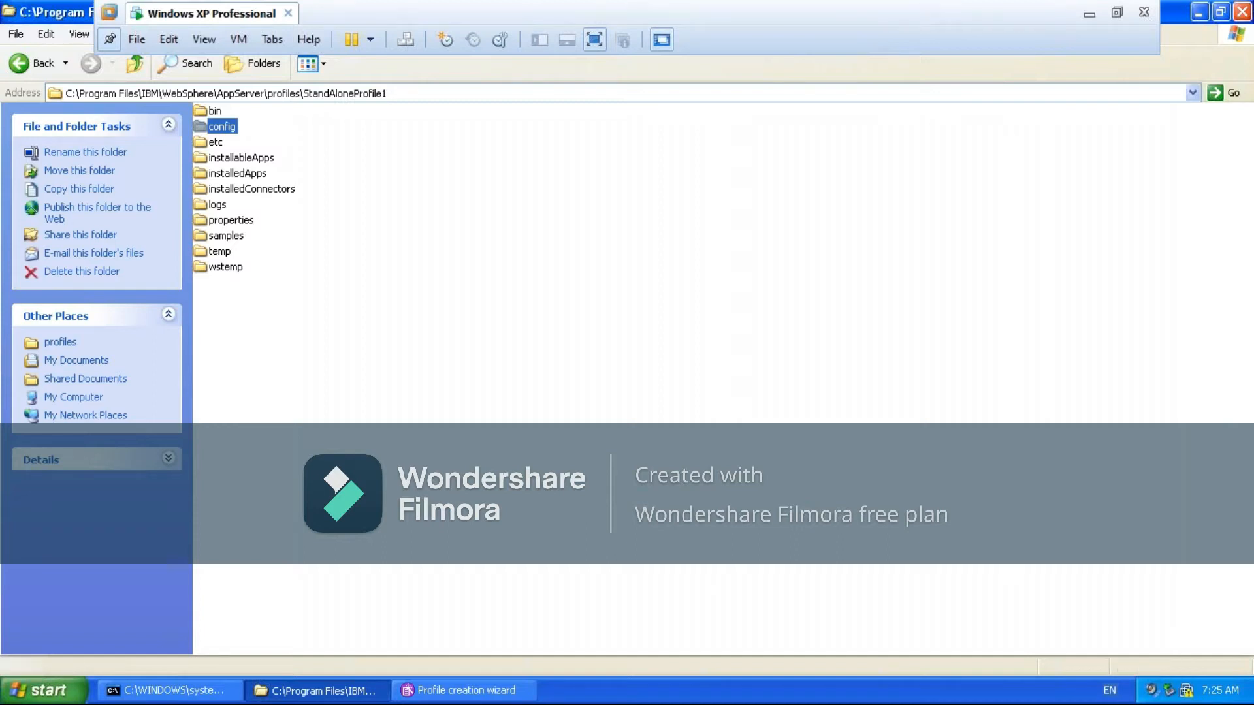
{"action": "key", "text": "Return"}
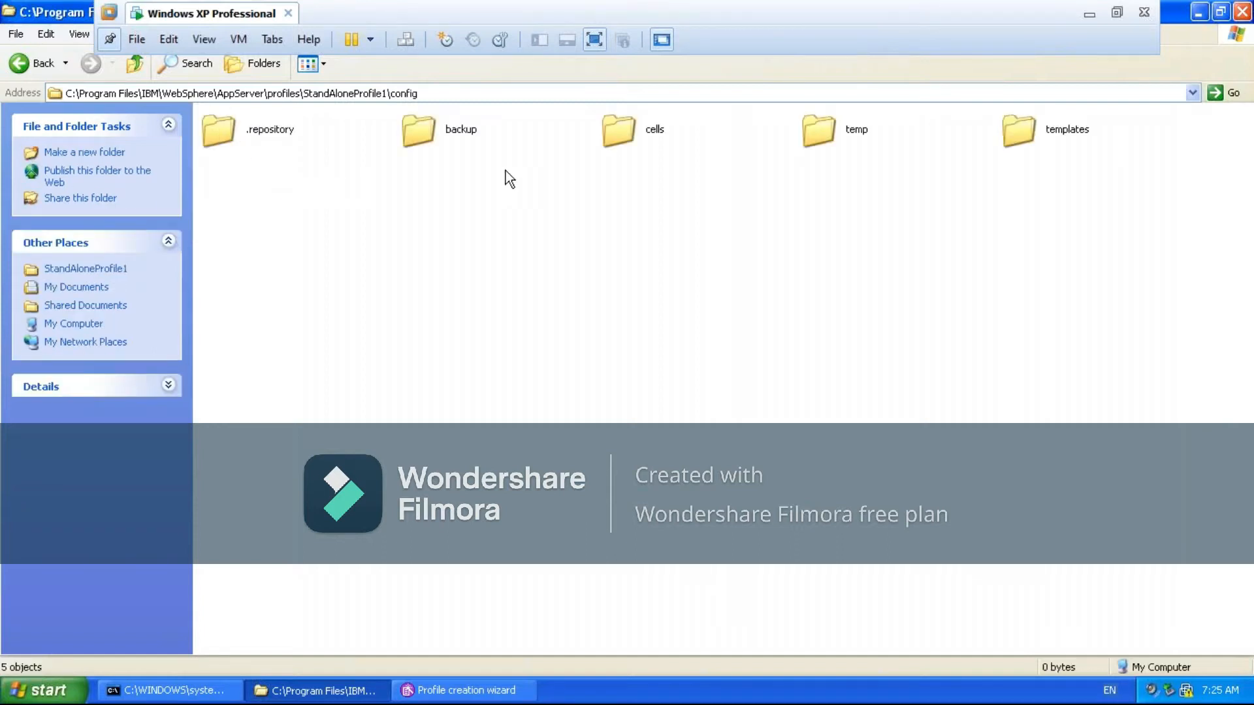
- Open the cells folder and the Node02Cell folder inside it to view the cell's configuration files
{"action": "left_click", "coordinate": [619, 132]}
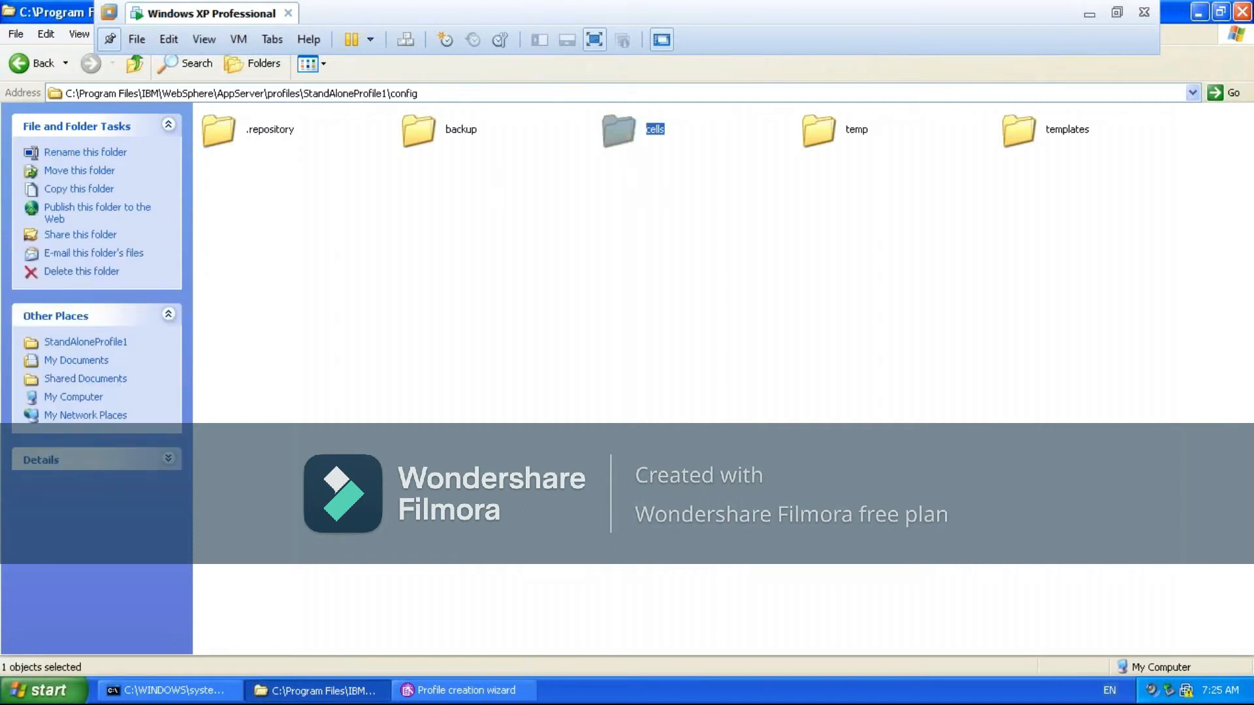
{"action": "key", "text": "Return"}
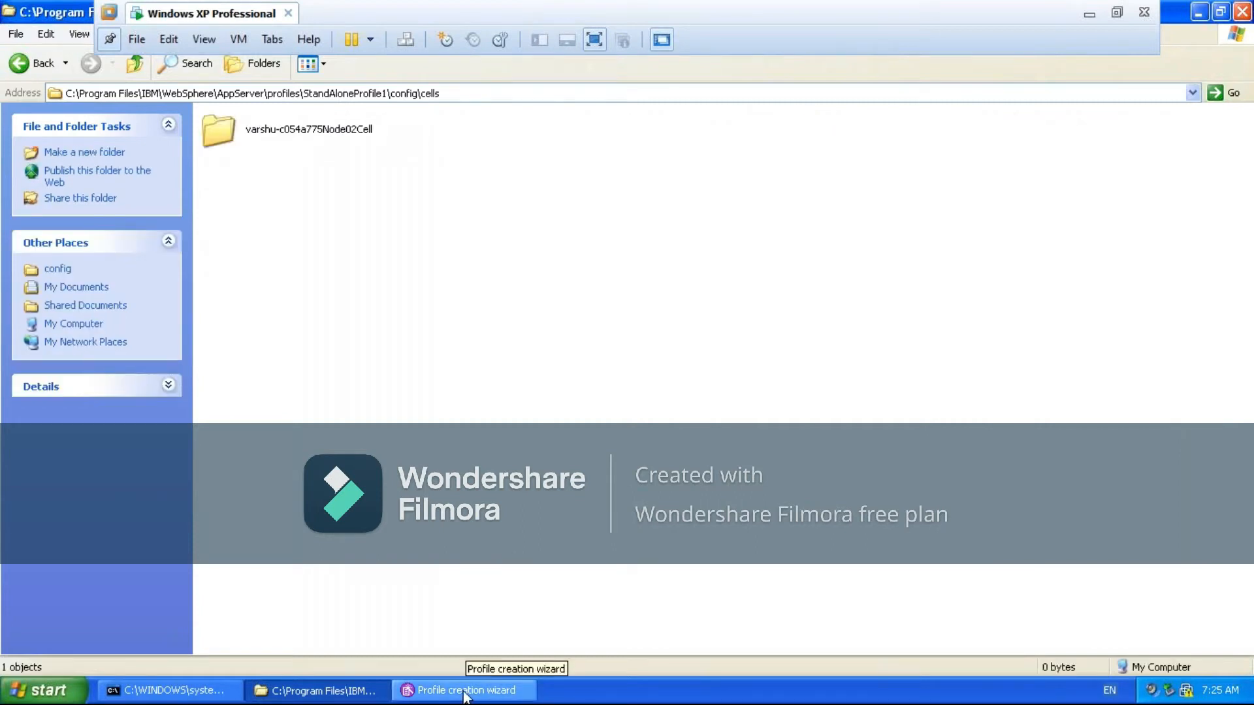
{"action": "left_click", "coordinate": [466, 693]}
{"action": "left_click", "coordinate": [466, 694]}
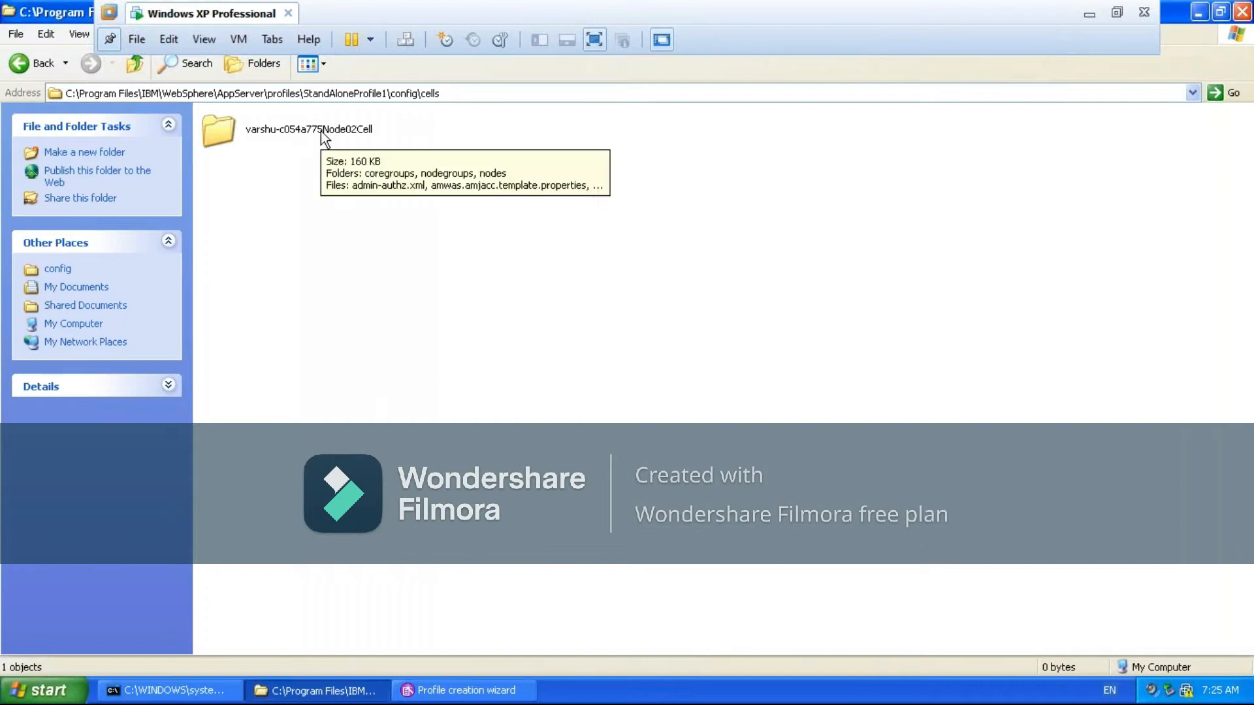
{"action": "left_click", "coordinate": [320, 131]}
{"action": "key", "text": "Return"}
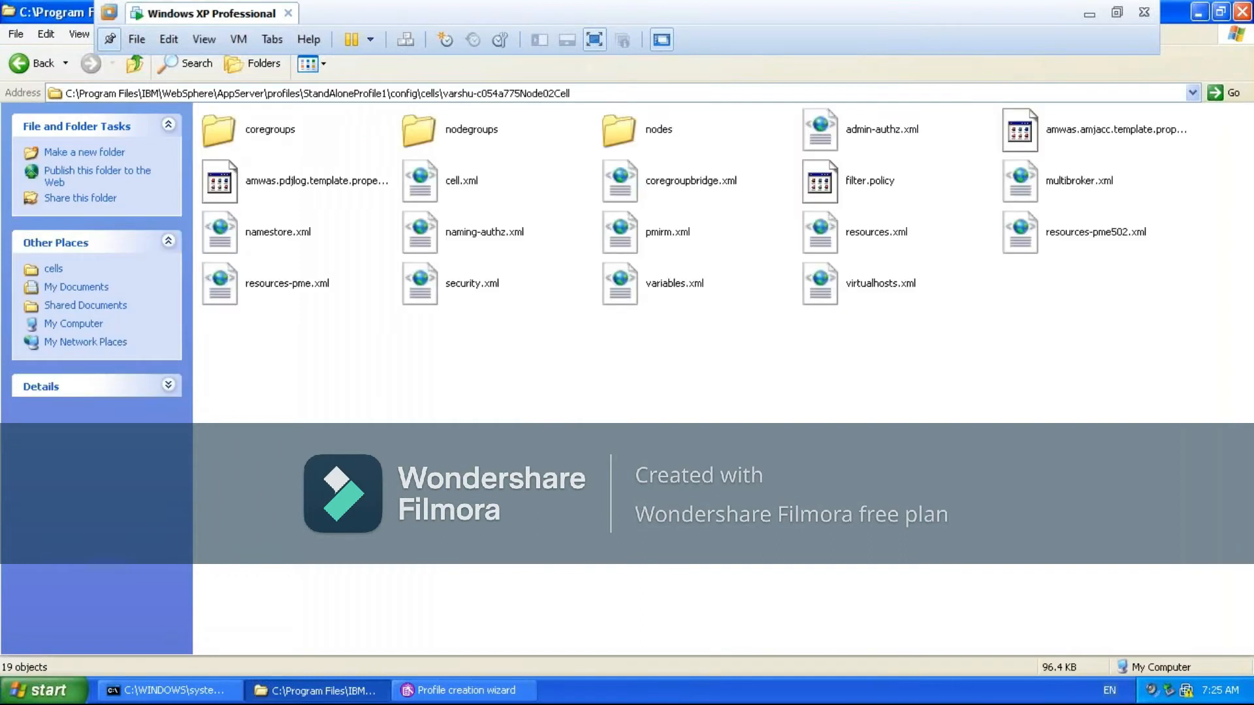
- Open the nodes folder and the SAPNonde folder inside it to view the node's configuration files
{"action": "left_click", "coordinate": [618, 130]}
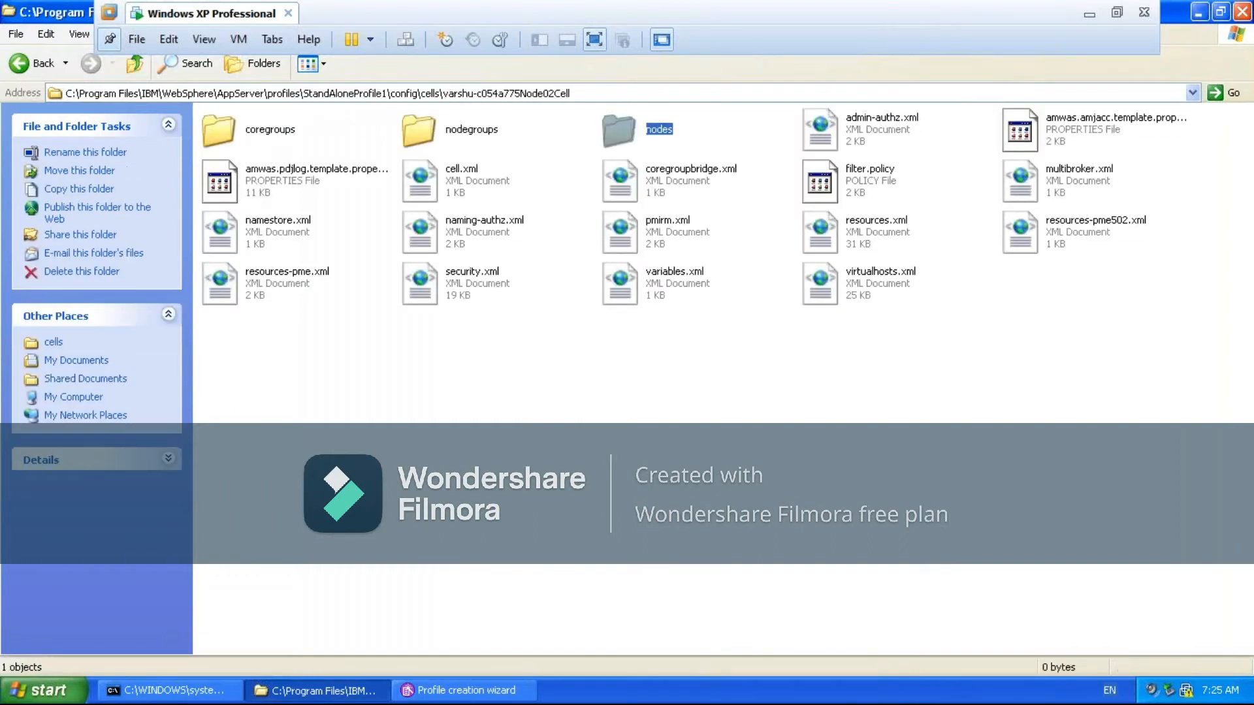
{"action": "key", "text": "Return"}
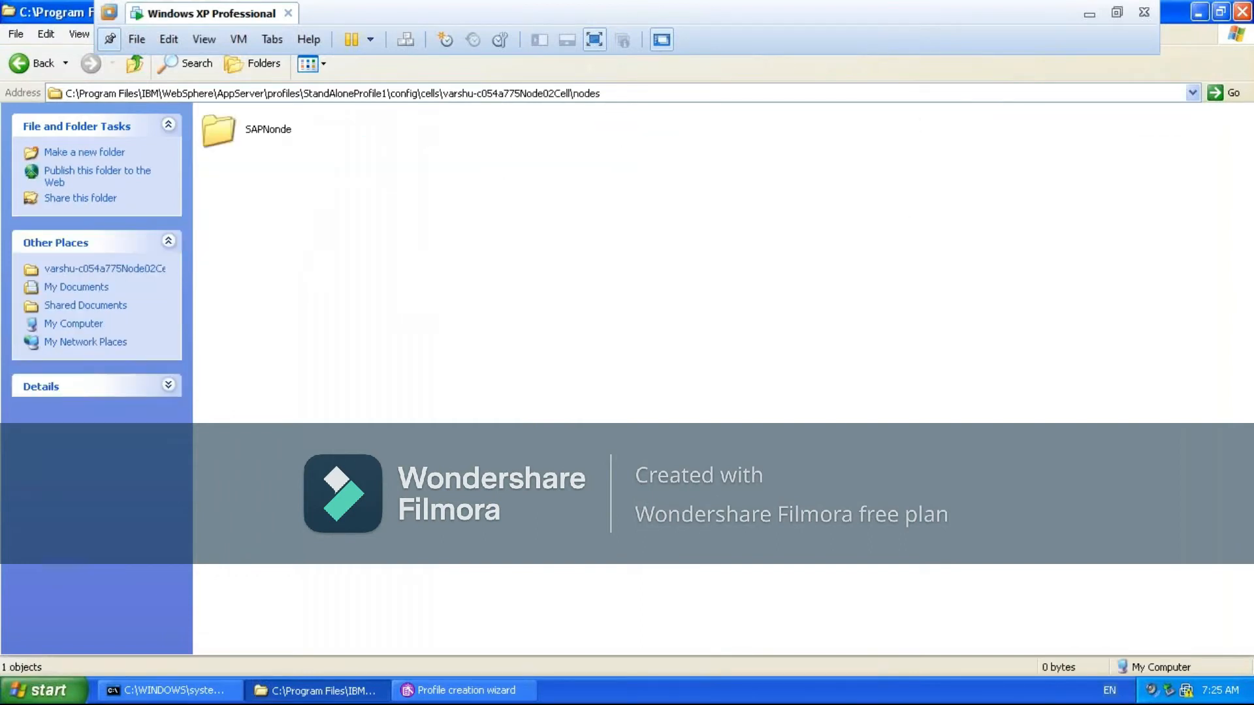
{"action": "left_click", "coordinate": [217, 128]}
{"action": "key", "text": "Return"}
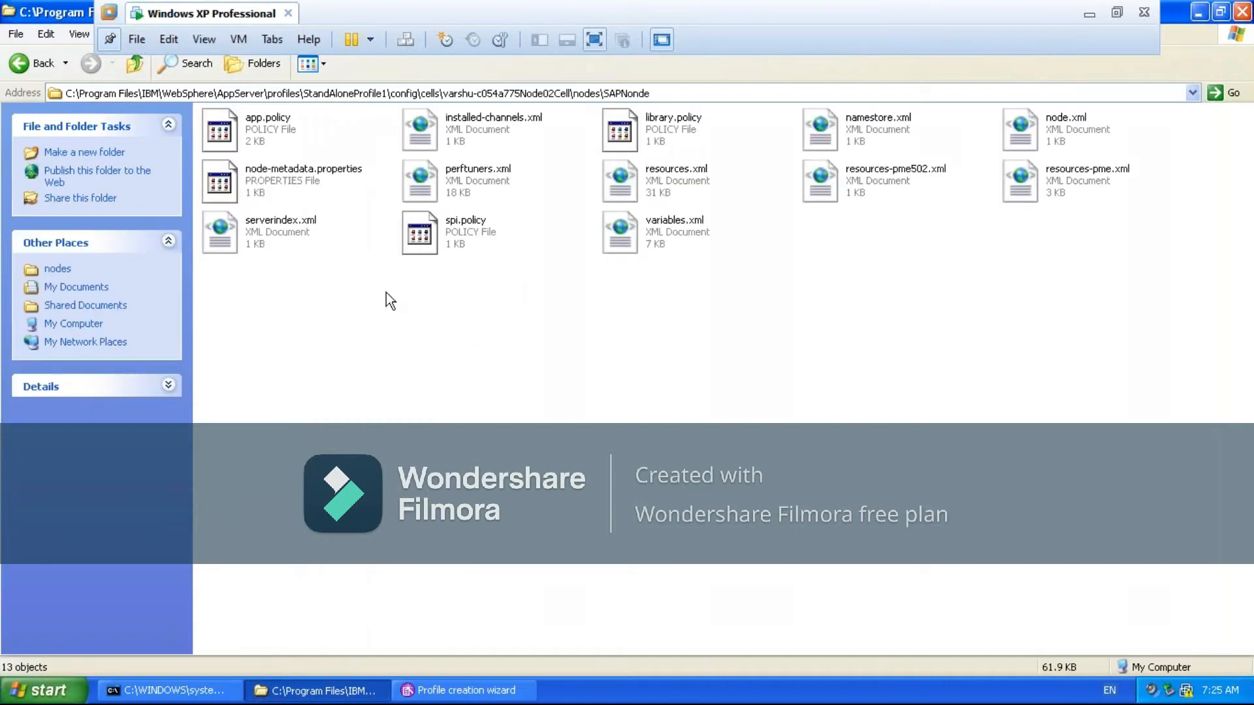
{"action": "left_click", "coordinate": [455, 691]}
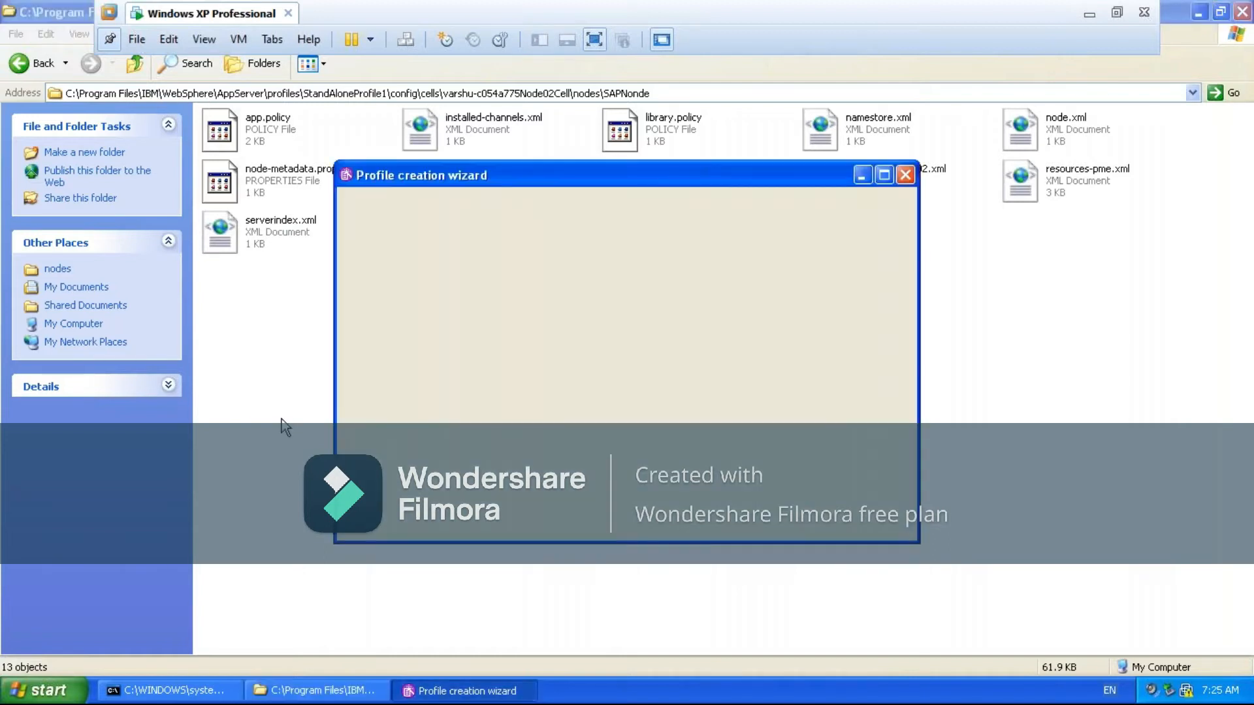
- Go back up to the profiles folder and minimize both the folder window and the Profile creation wizard
{"action": "left_click", "coordinate": [134, 66]}
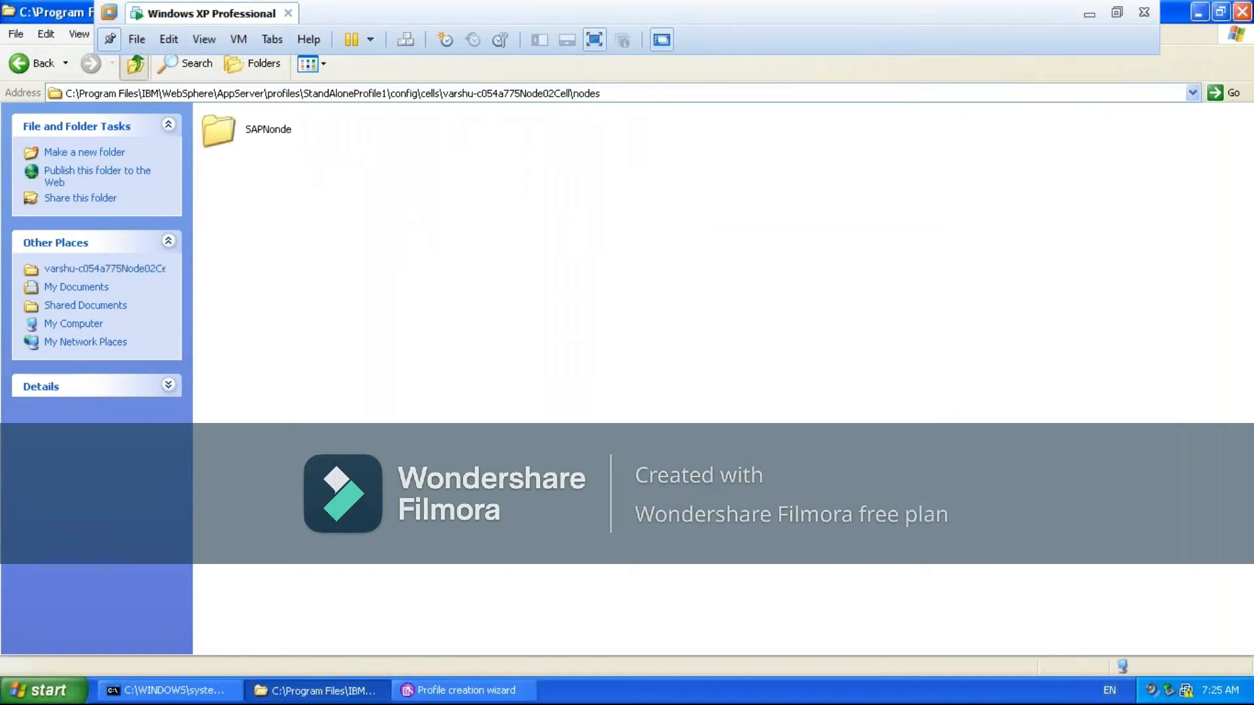
{"action": "left_click", "coordinate": [134, 66]}
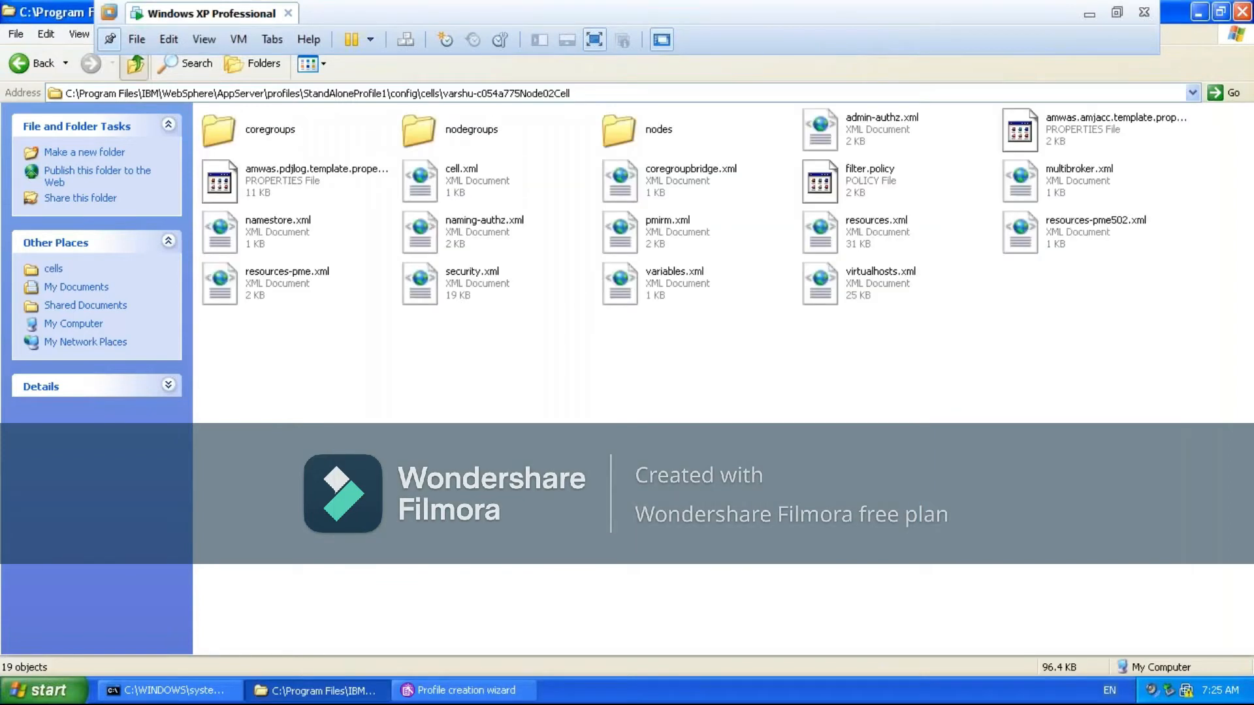
{"action": "left_click", "coordinate": [136, 66]}
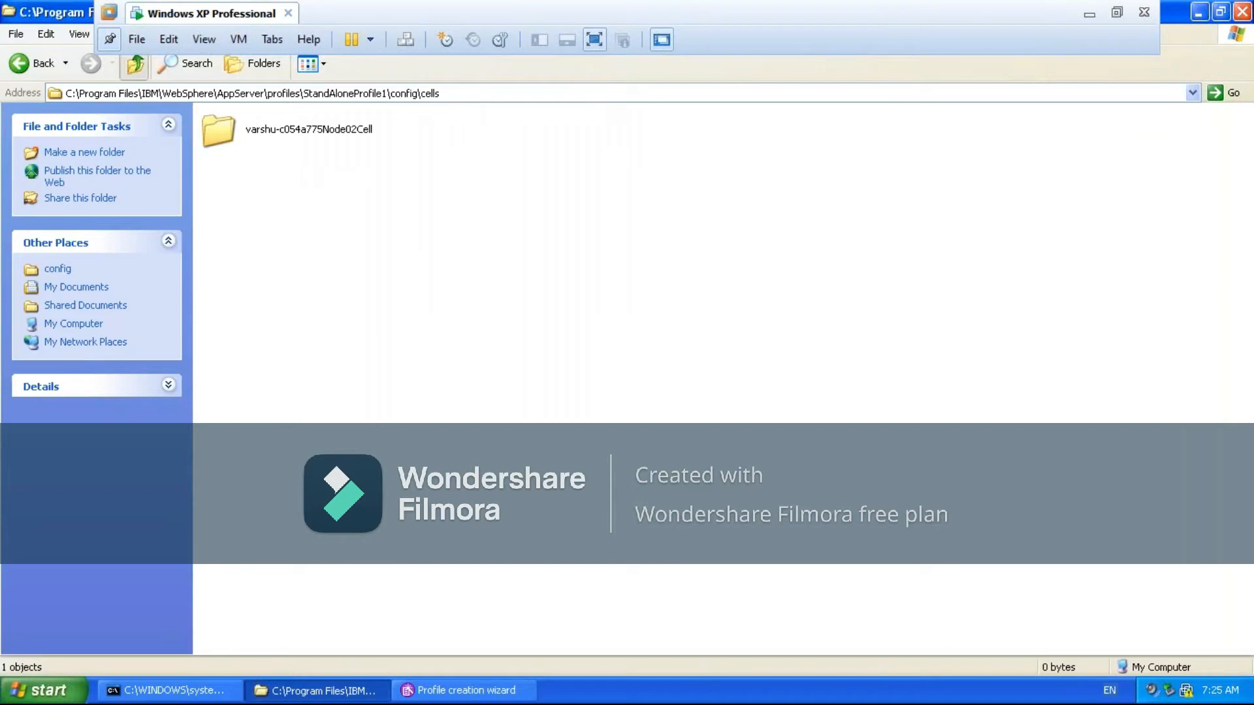
{"action": "left_click", "coordinate": [135, 66]}
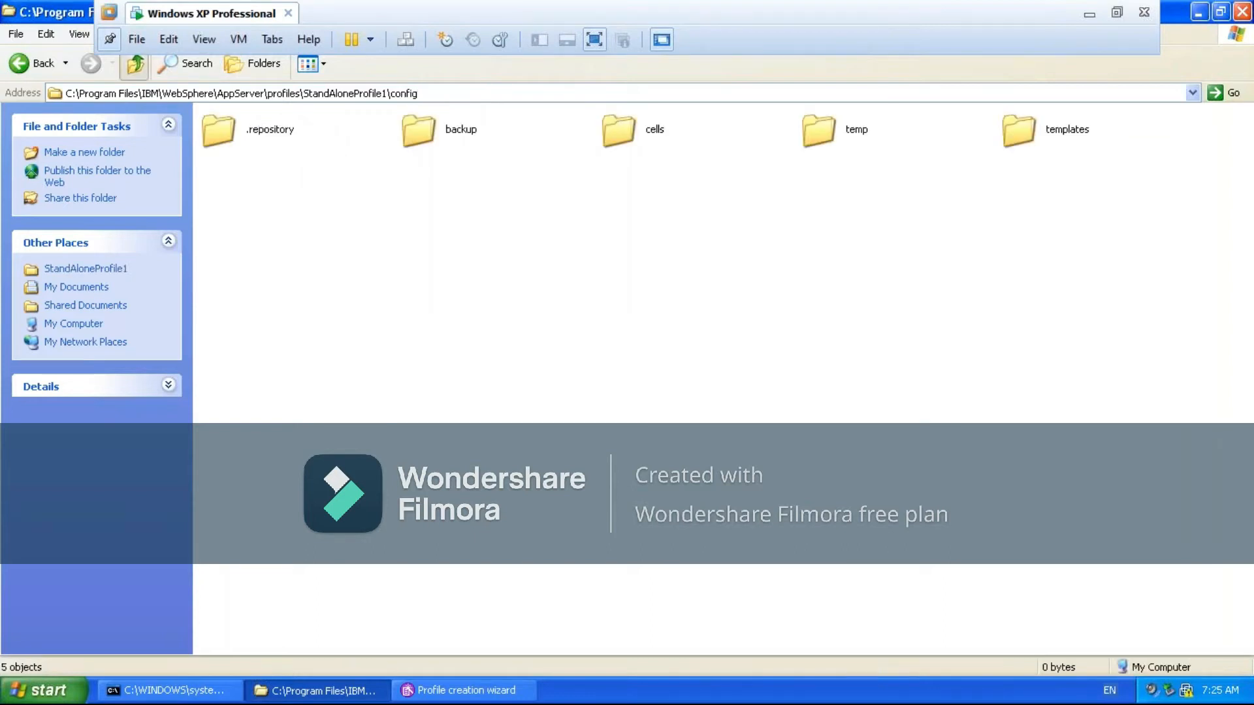
{"action": "left_click", "coordinate": [135, 66]}
{"action": "left_click", "coordinate": [135, 66]}
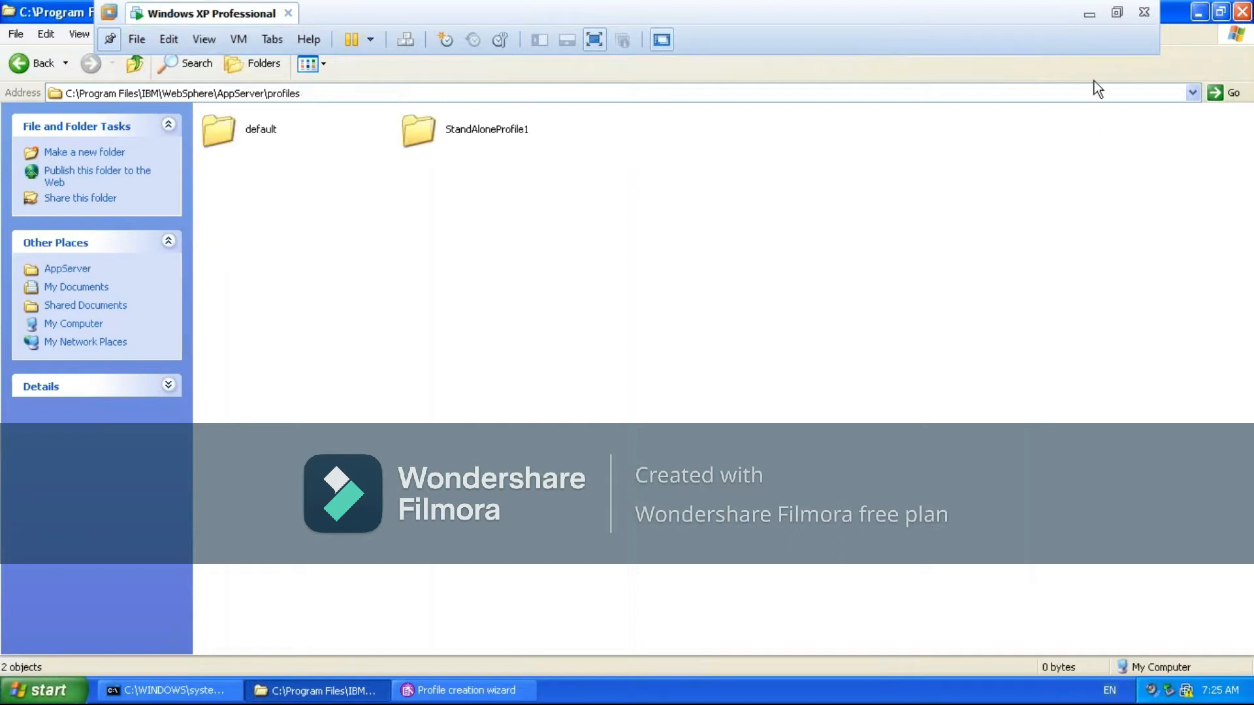
{"action": "left_click", "coordinate": [1200, 12]}
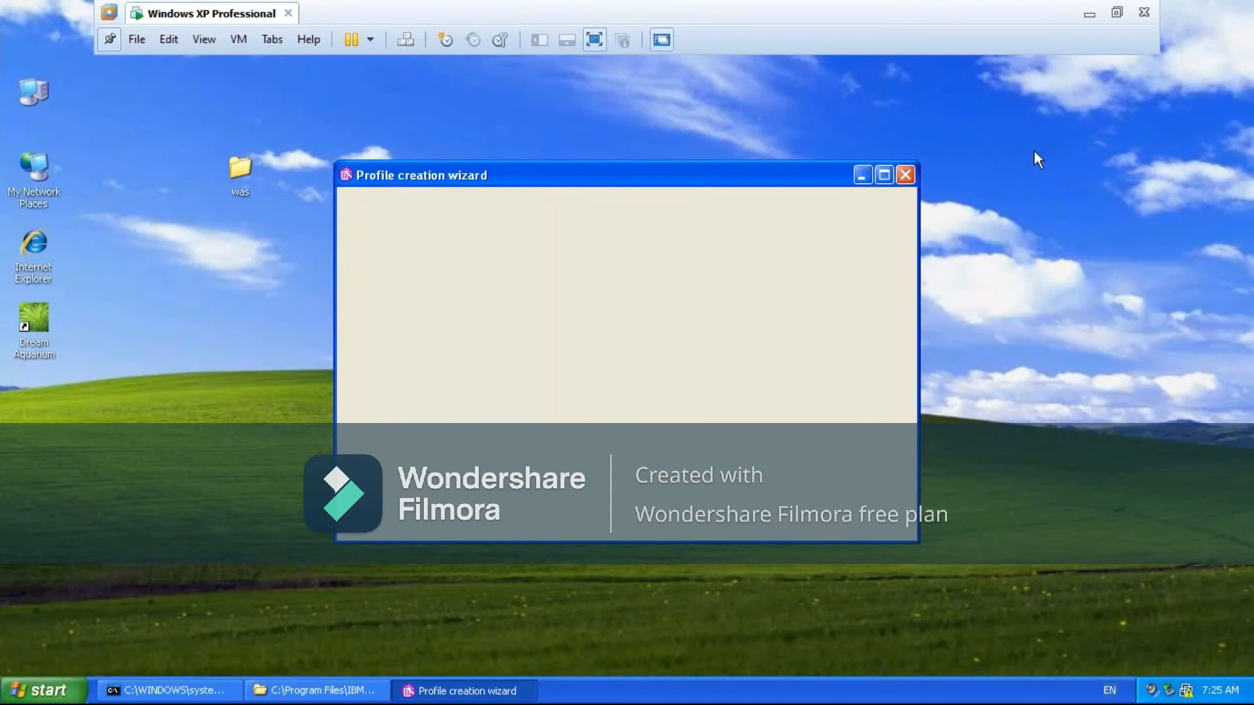
{"action": "left_click", "coordinate": [862, 175]}
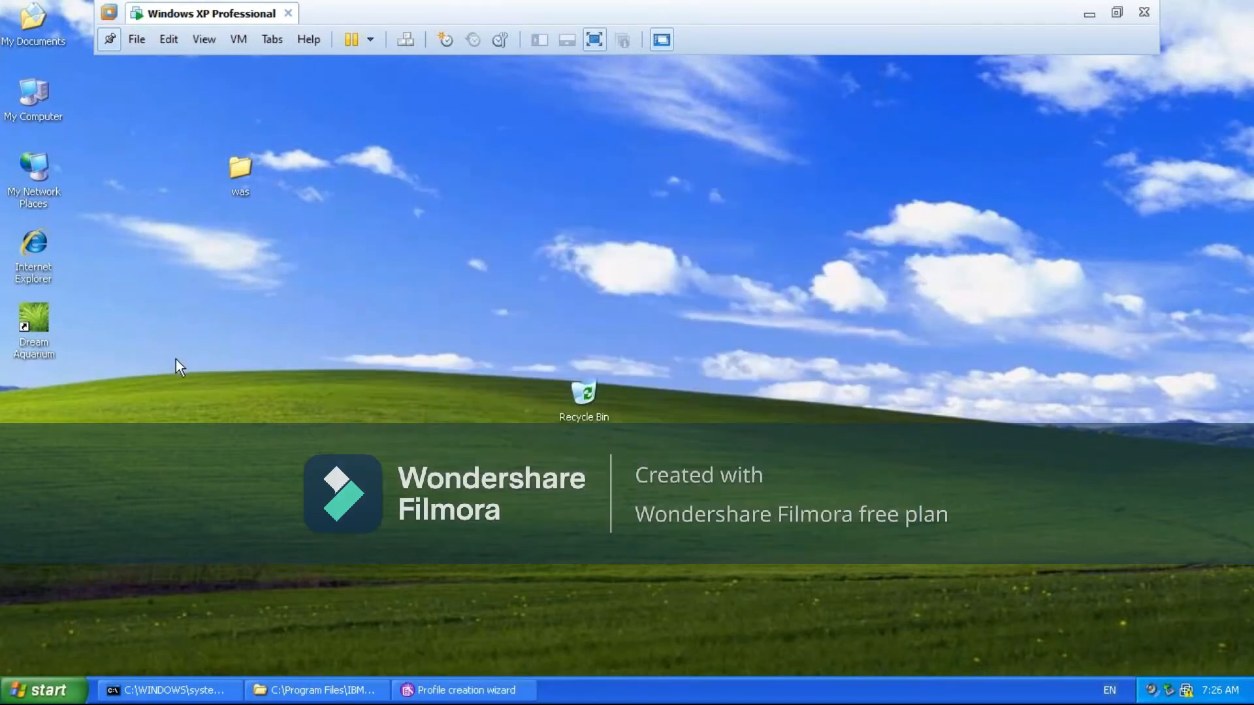
- Switch to the command prompt and enter startServer.bat server1 in the default profile's bin folder
{"action": "left_click", "coordinate": [146, 683]}
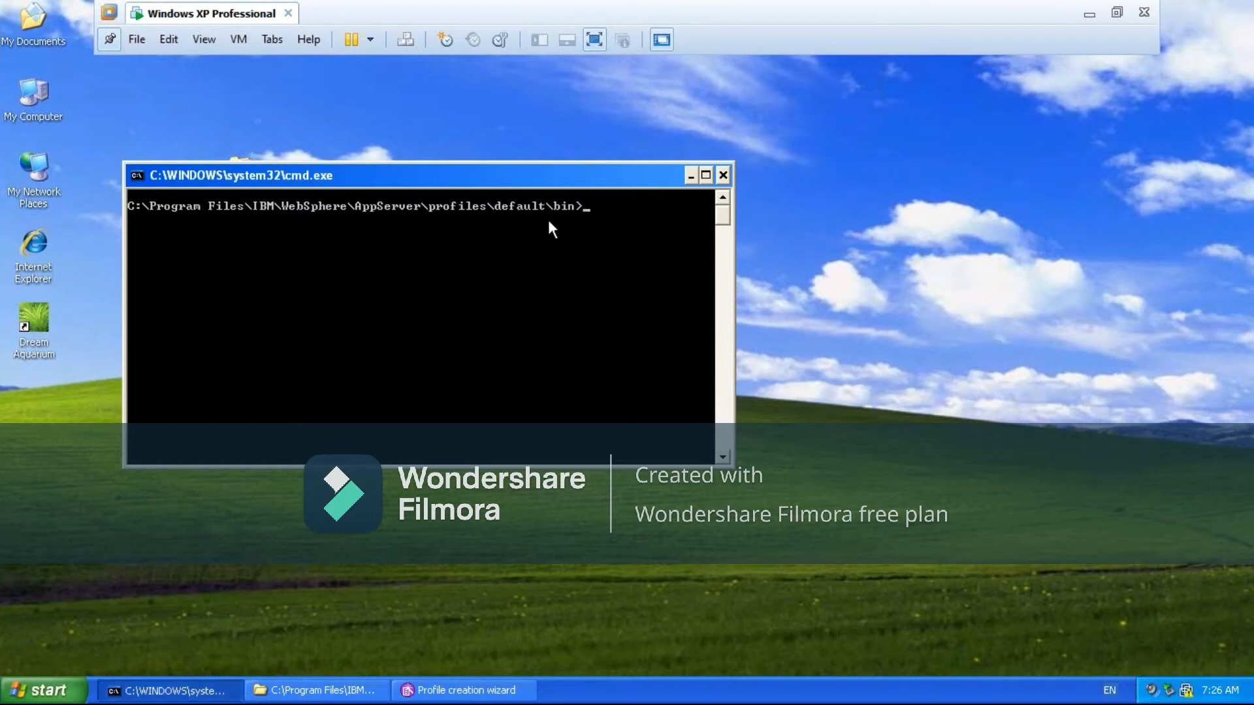
{"action": "type", "text": "start"}
{"action": "key", "text": "Tab"}
{"action": "key", "text": "Tab"}
{"action": "type", "text": "ser"}
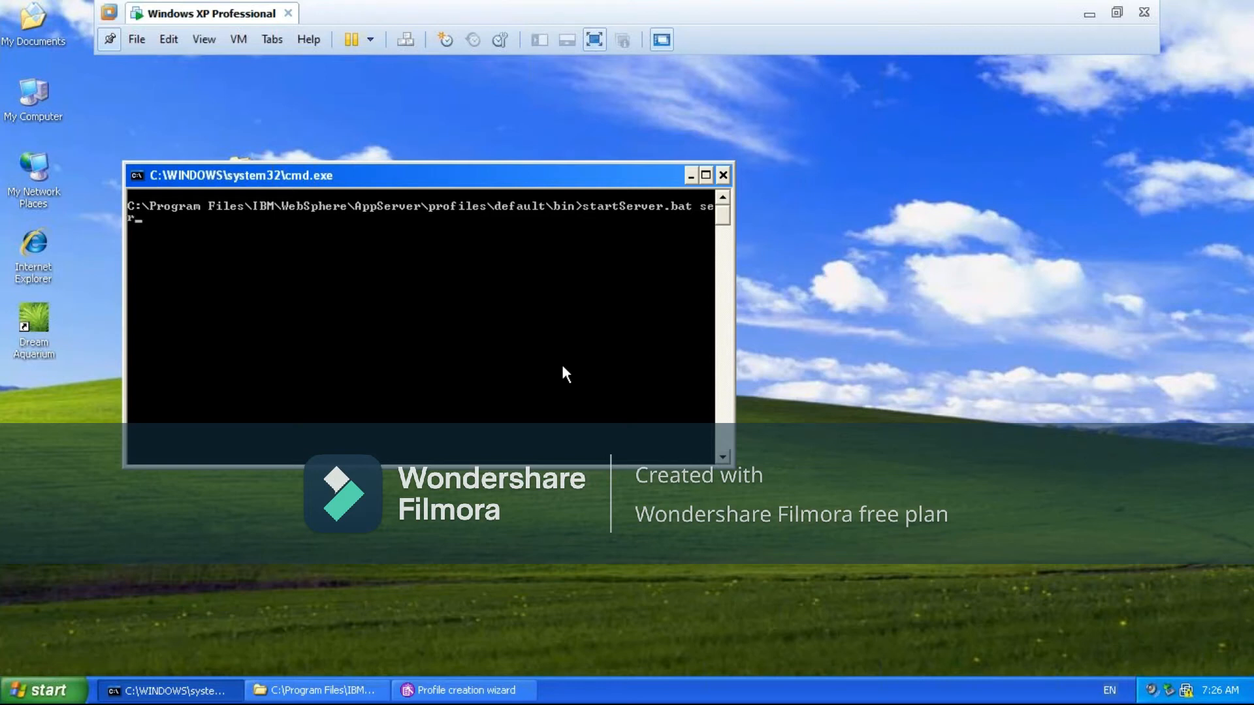
{"action": "type", "text": "ver"}
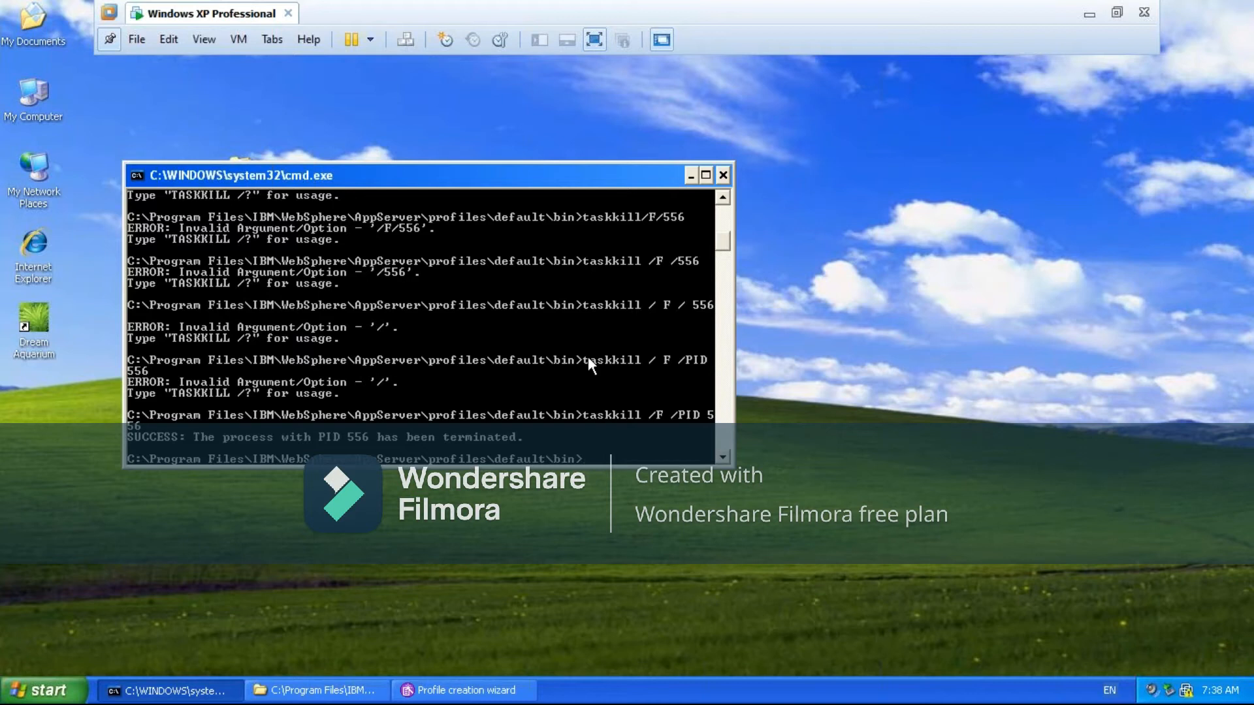
- Recall the startServer.bat server1 command from the prompt's history and run it again
{"action": "scroll", "coordinate": [588, 356], "scroll_direction": "down", "scroll_amount": 1}
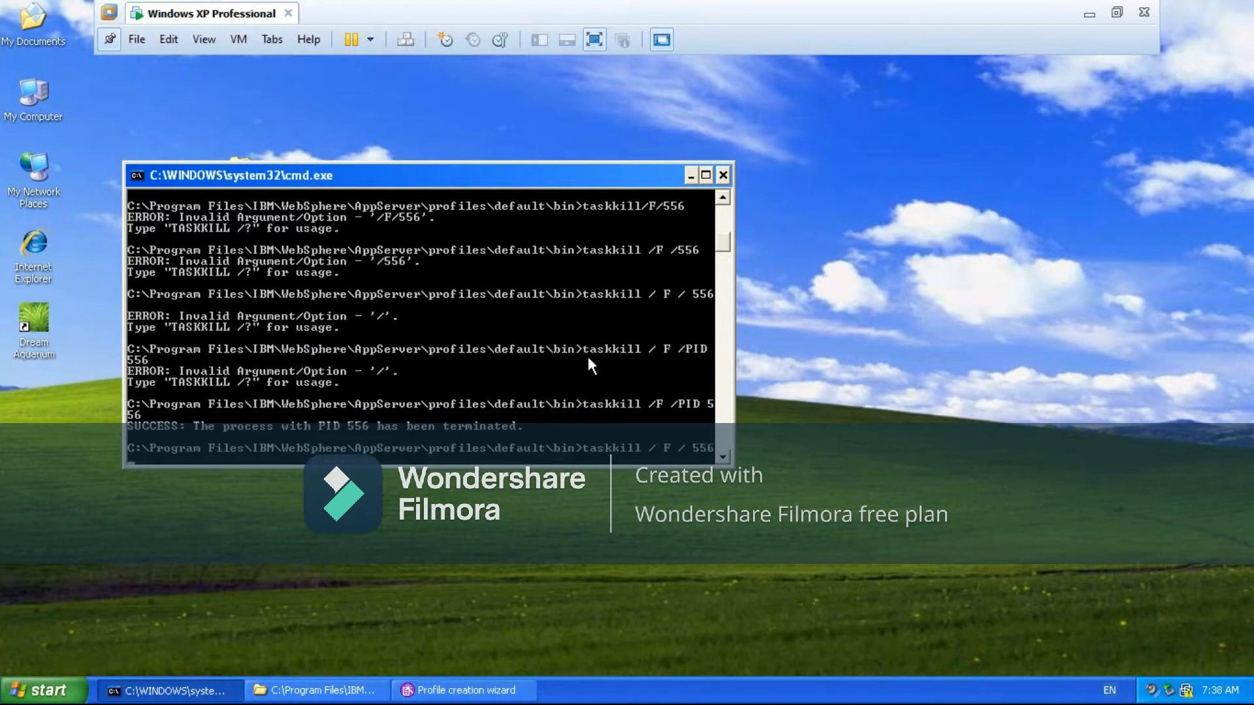
{"action": "key", "text": "Up"}
{"action": "key", "text": "Up"}
{"action": "key", "text": "Up"}
{"action": "key", "text": "Up"}
{"action": "key", "text": "Up"}
{"action": "key", "text": "Up"}
{"action": "key", "text": "Return"}
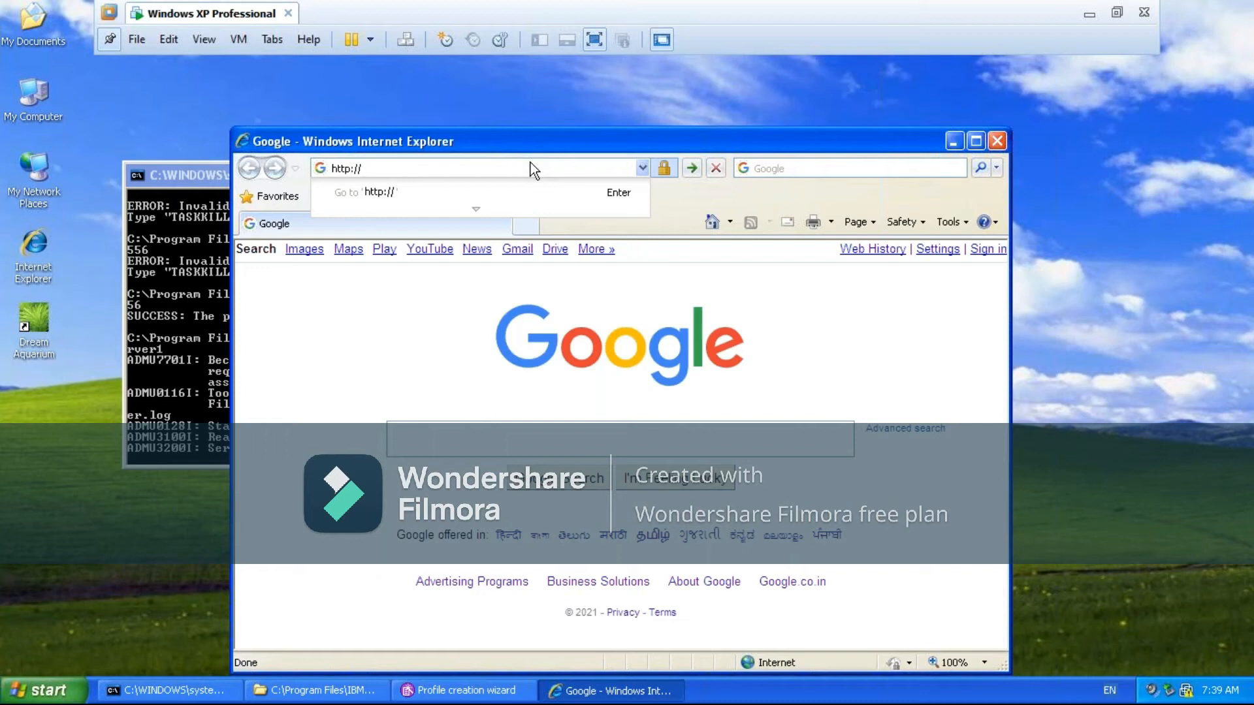
{"action": "type", "text": "localhost"}
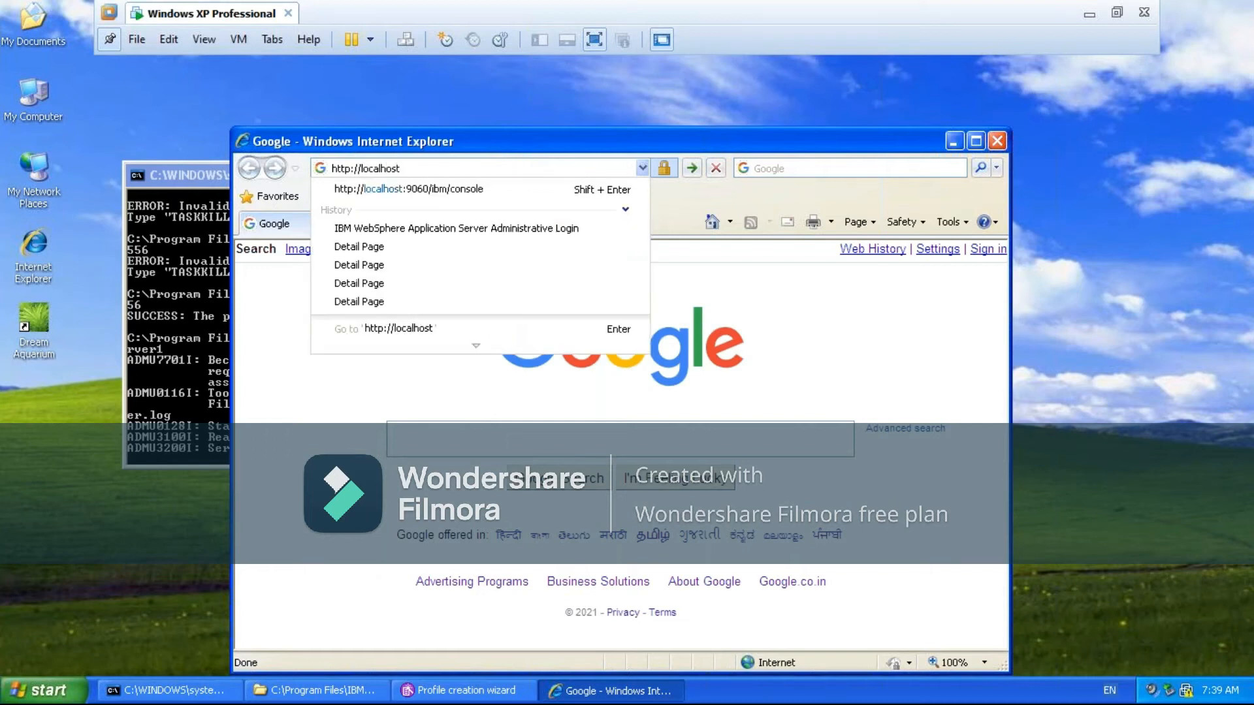
{"action": "left_click", "coordinate": [422, 193]}
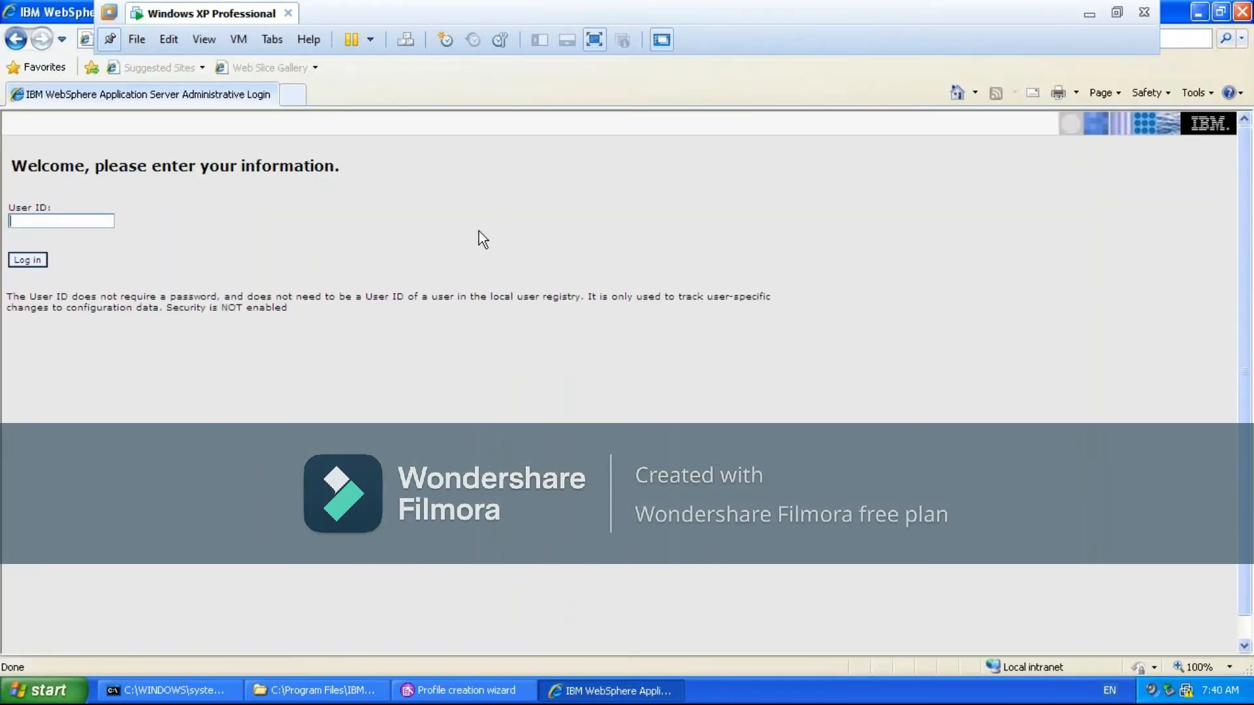
{"action": "left_click", "coordinate": [1165, 112]}
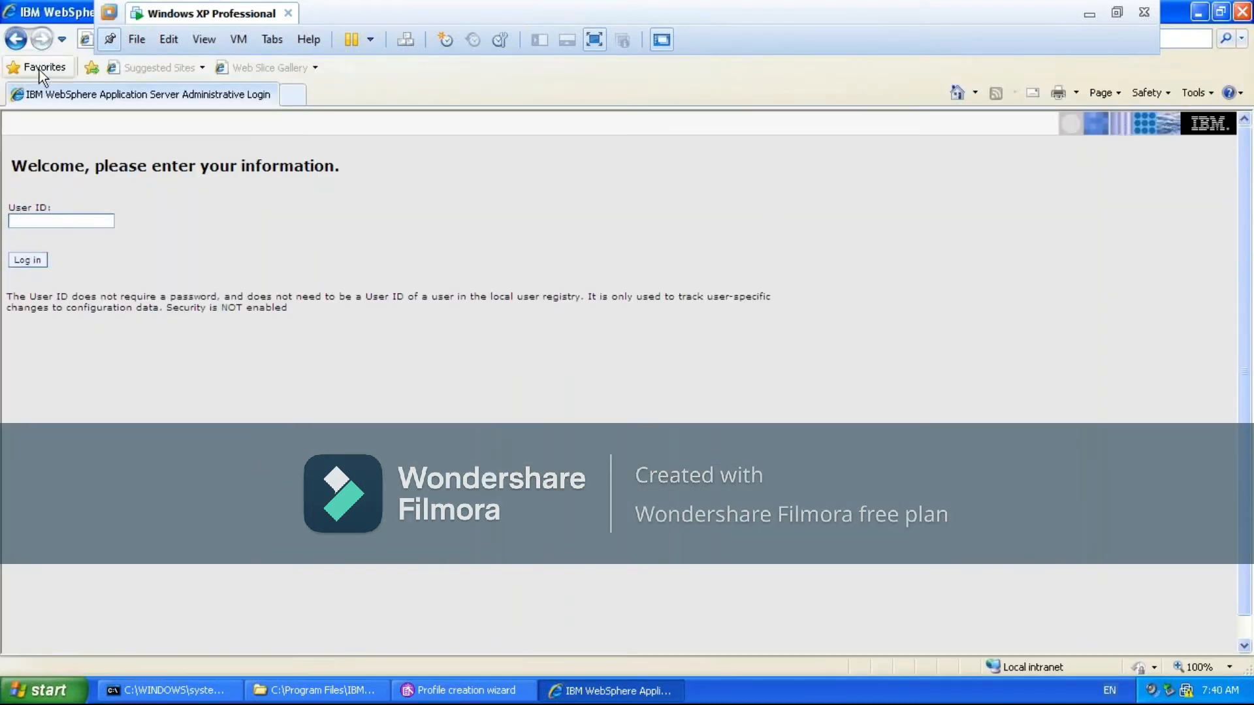
{"action": "double_click", "coordinate": [58, 13]}
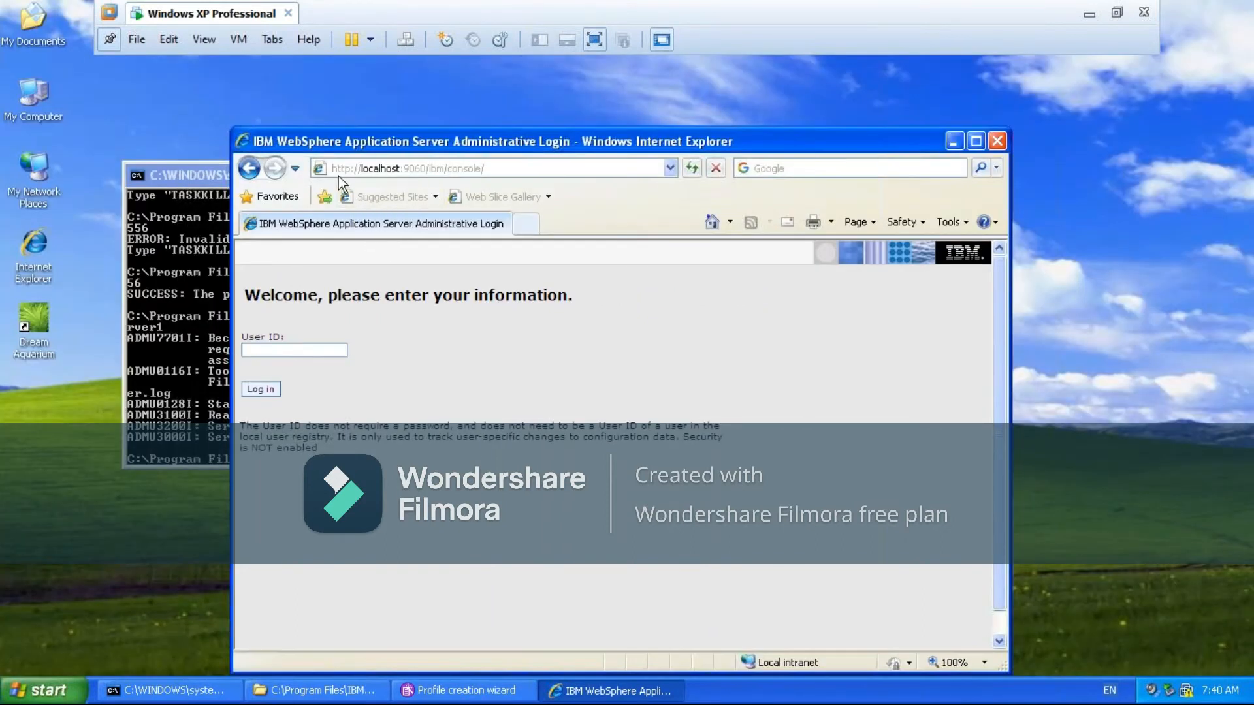
- Examine the protocol, host name and port parts of the console's web address
{"action": "left_click", "coordinate": [338, 174]}
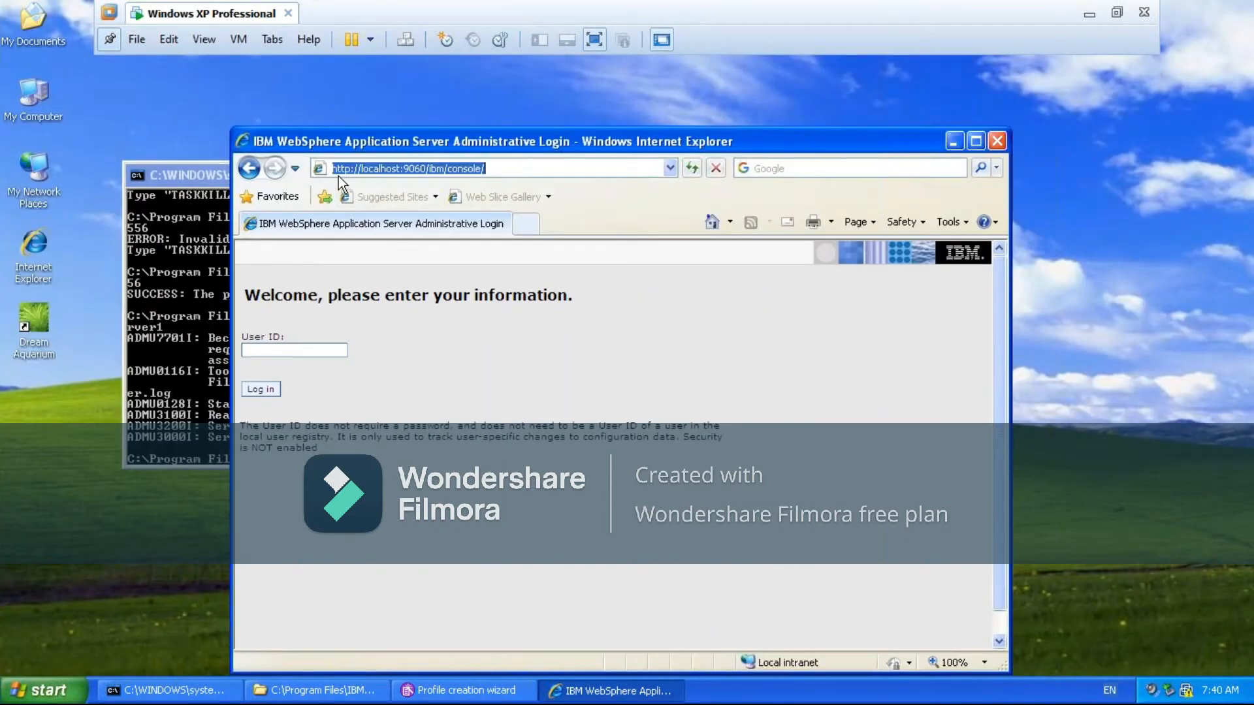
{"action": "left_click", "coordinate": [342, 168]}
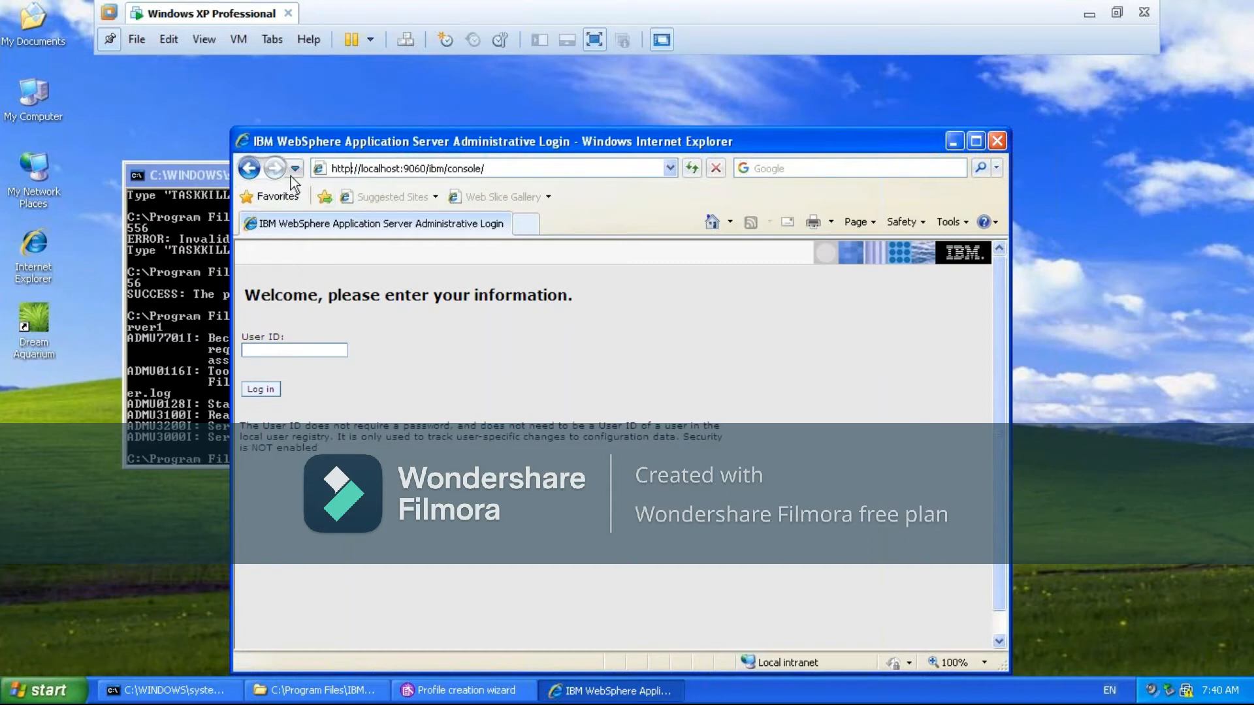
{"action": "double_click", "coordinate": [374, 171]}
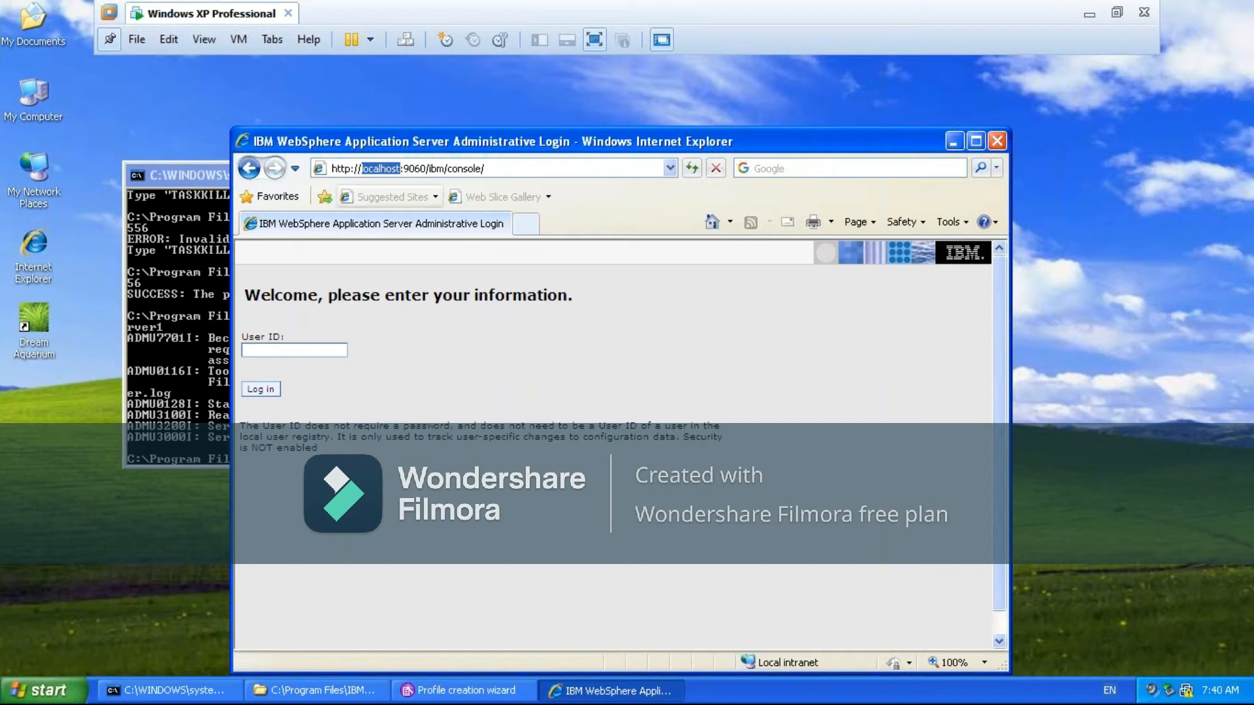
{"action": "left_click", "coordinate": [392, 172]}
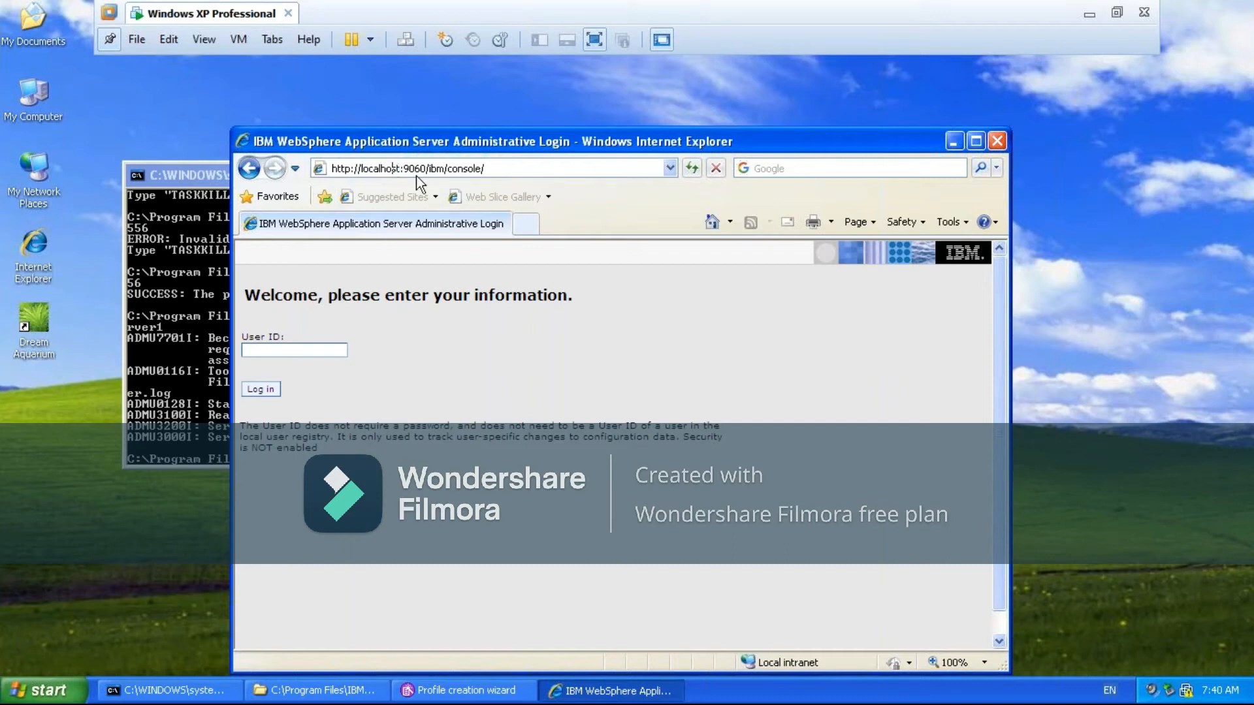
{"action": "double_click", "coordinate": [414, 171]}
{"action": "double_click", "coordinate": [377, 171]}
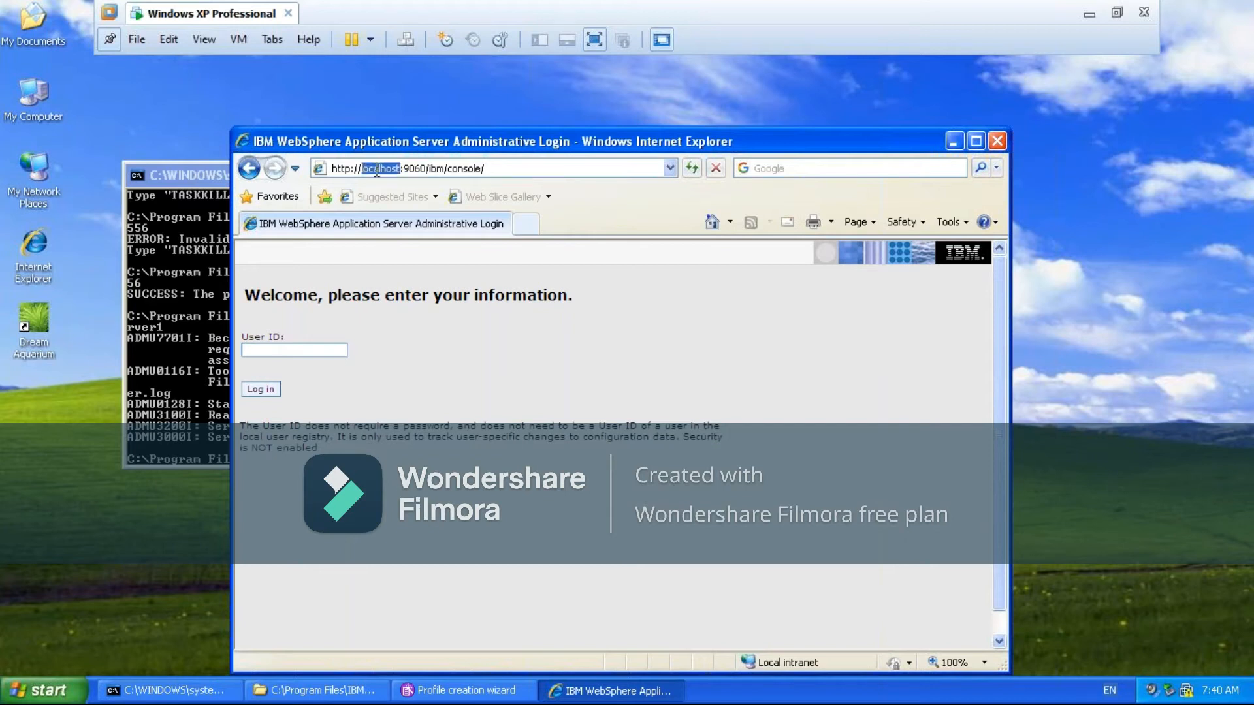
{"action": "double_click", "coordinate": [414, 170]}
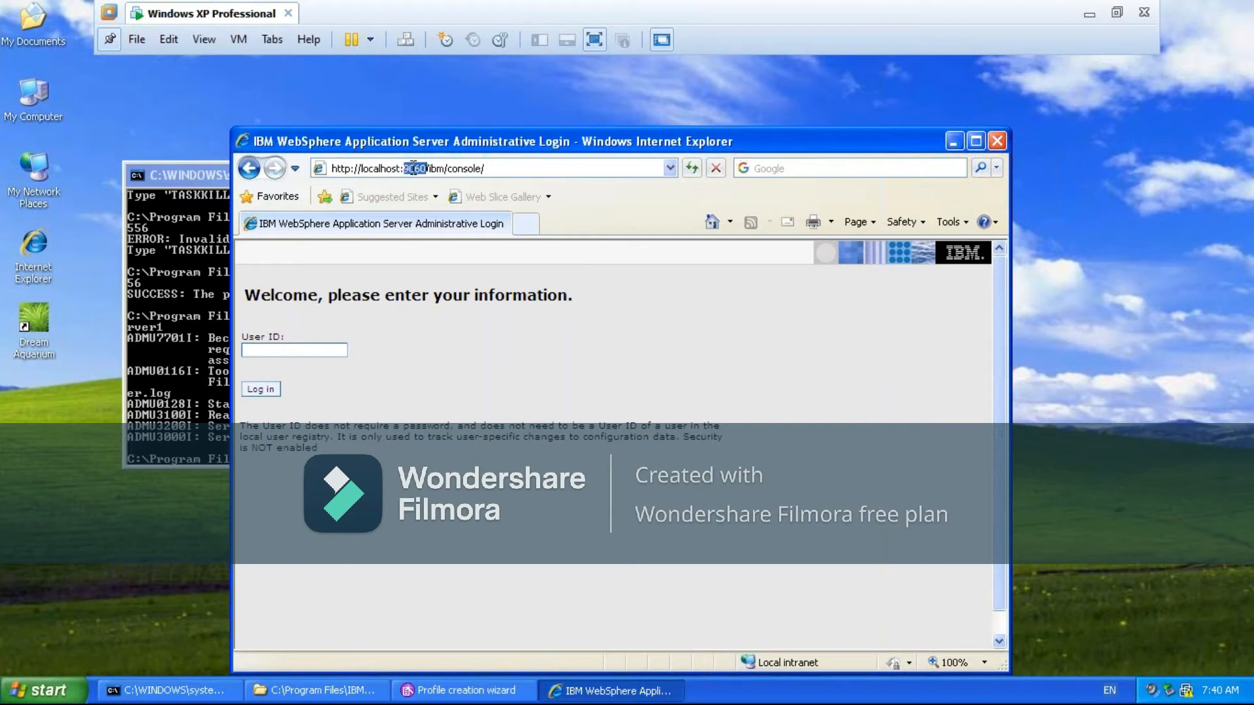
- Compare the server1 startup output in the command prompt with the host and port in the console's web address
{"action": "left_click", "coordinate": [182, 178]}
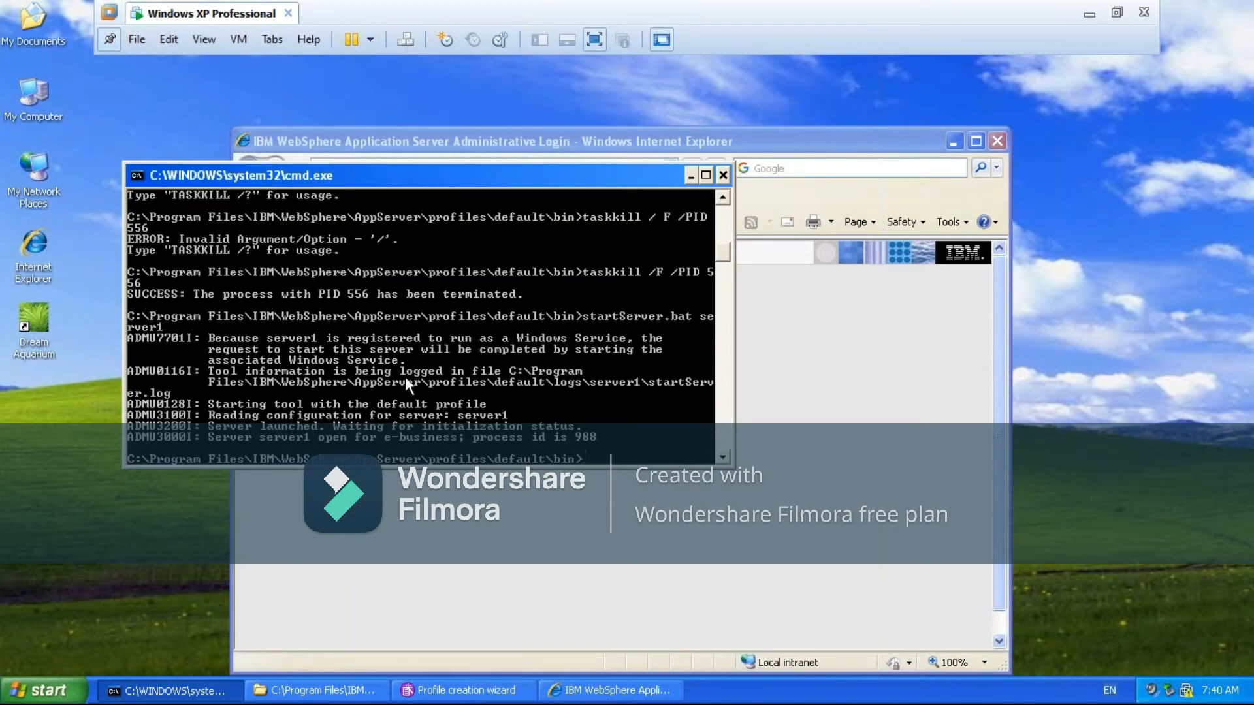
{"action": "left_click", "coordinate": [547, 571]}
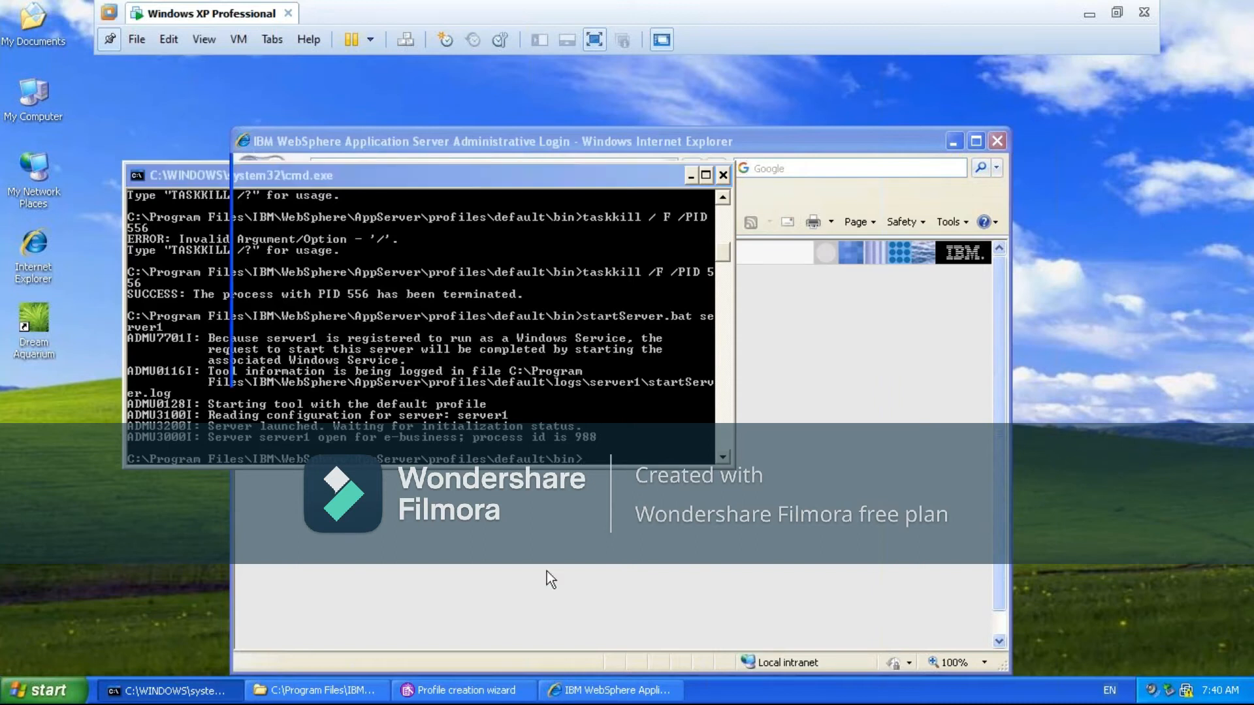
{"action": "left_click", "coordinate": [379, 170]}
{"action": "double_click", "coordinate": [378, 169]}
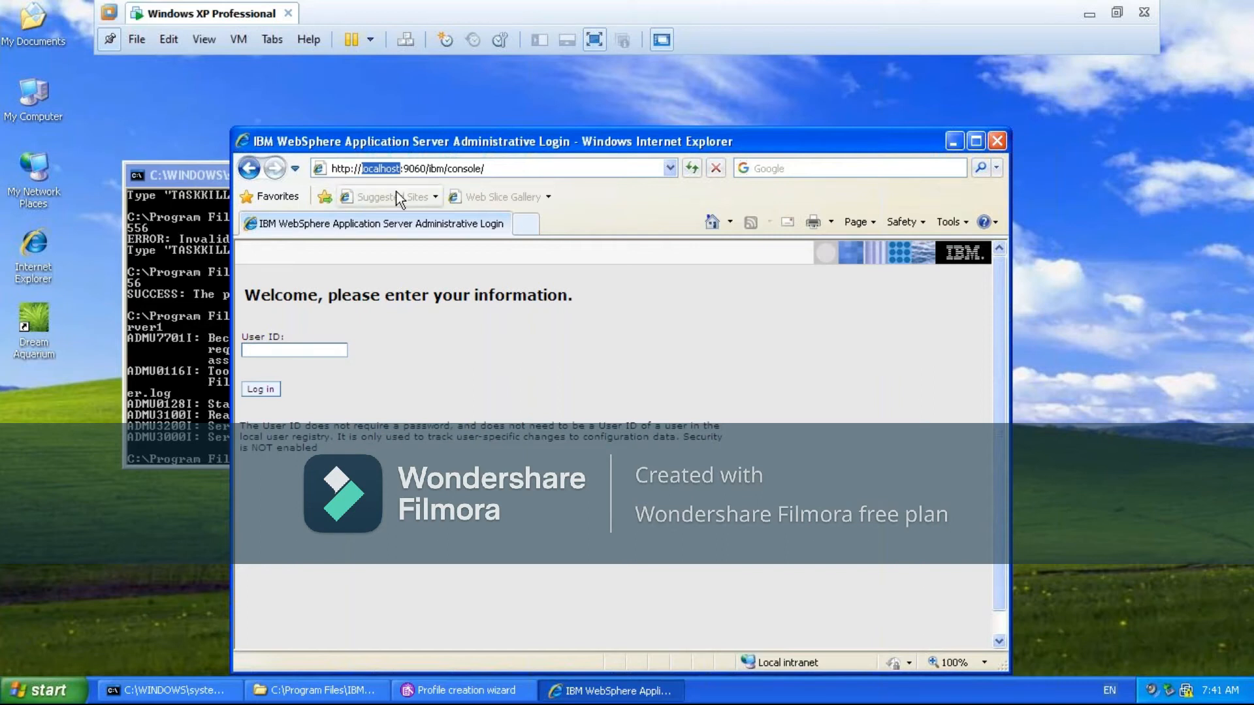
{"action": "left_click", "coordinate": [201, 323]}
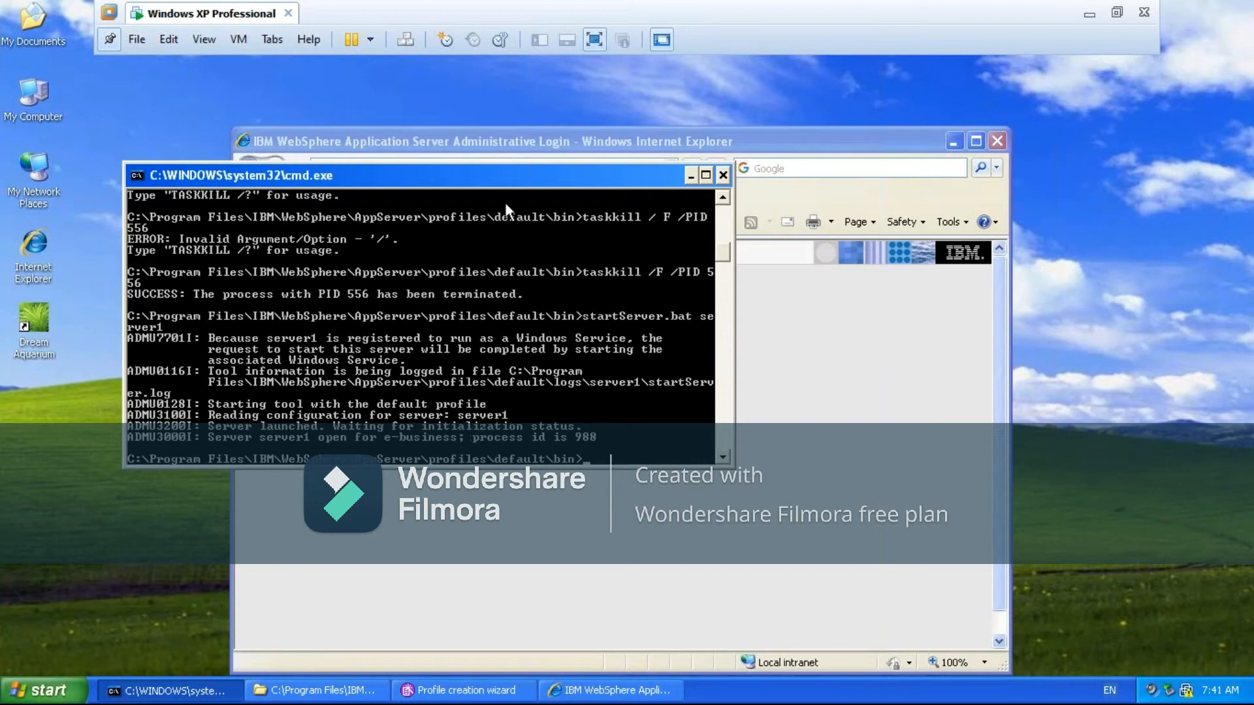
{"action": "left_click", "coordinate": [477, 140]}
{"action": "left_click", "coordinate": [412, 170]}
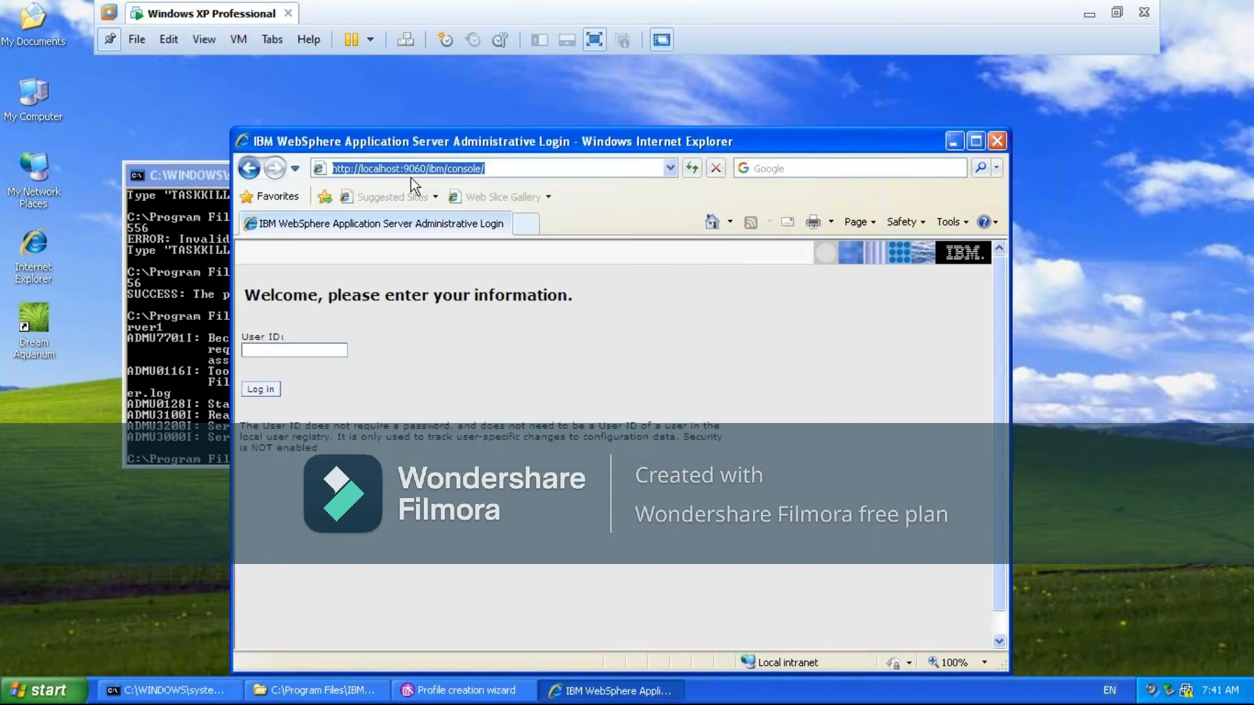
{"action": "left_click", "coordinate": [412, 172]}
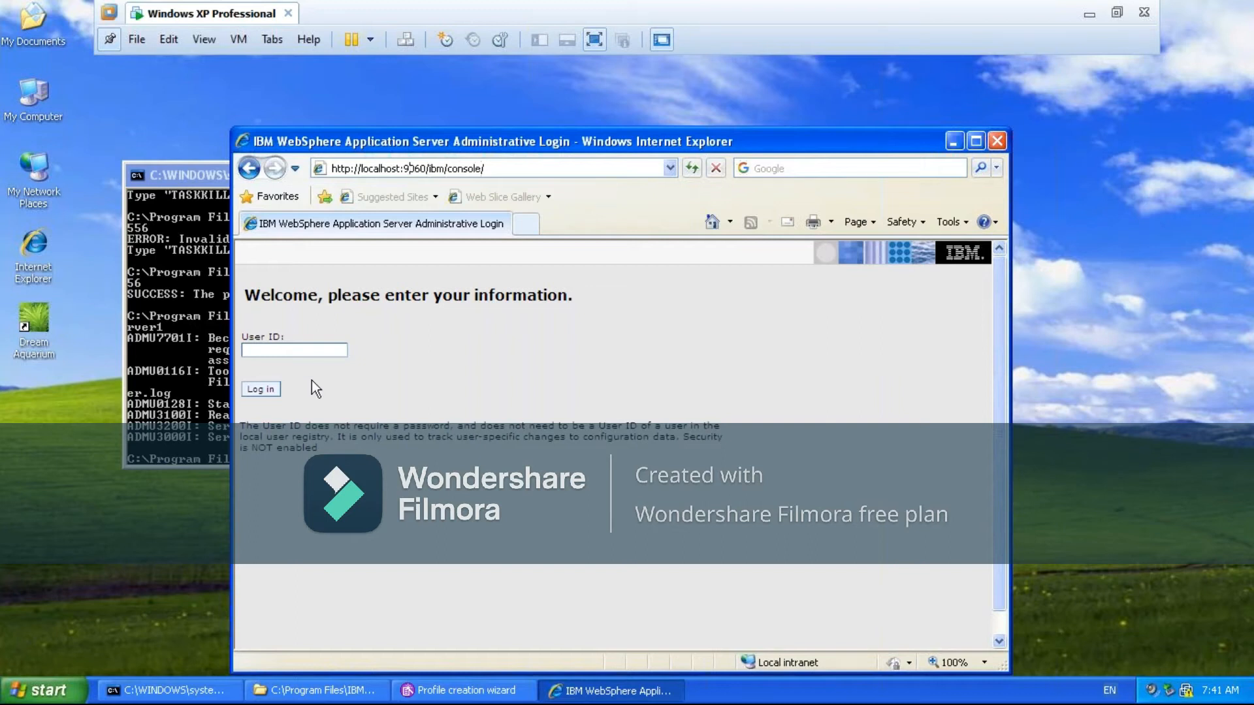
- Maximize the browser, log in to the administrative console, and open Application servers under Servers
{"action": "left_click", "coordinate": [979, 143]}
{"action": "left_click", "coordinate": [25, 258]}
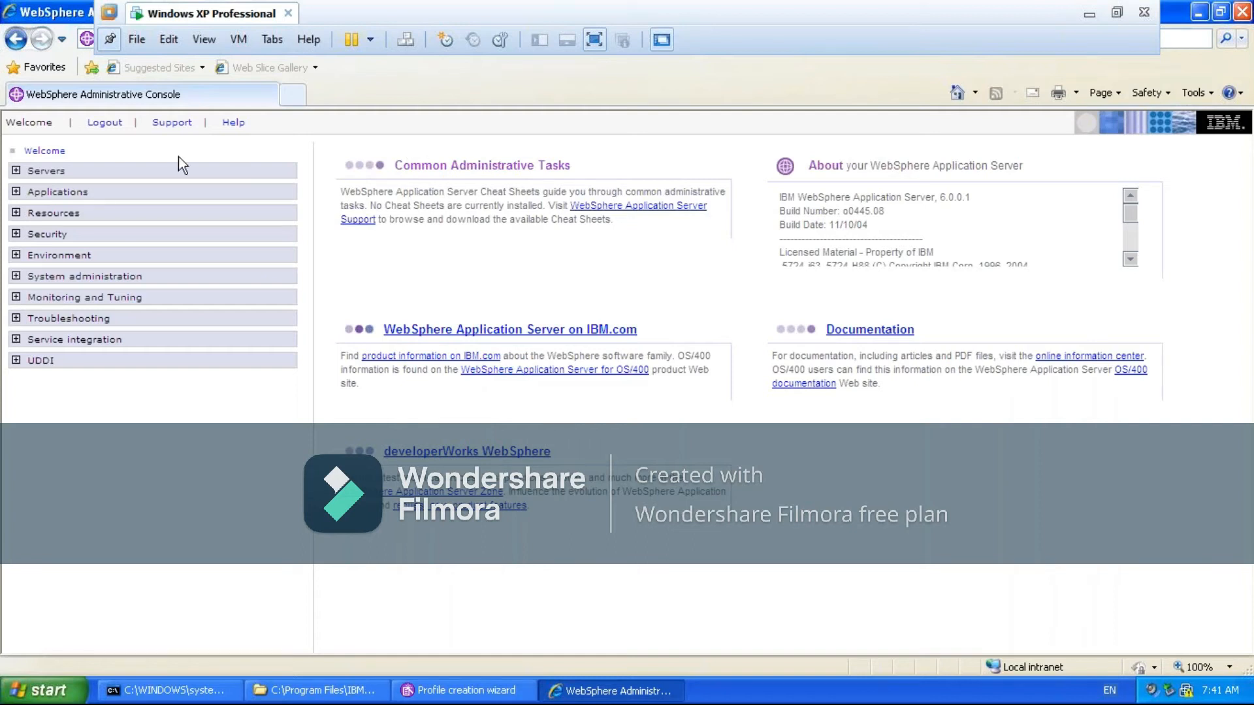
{"action": "left_click", "coordinate": [16, 170]}
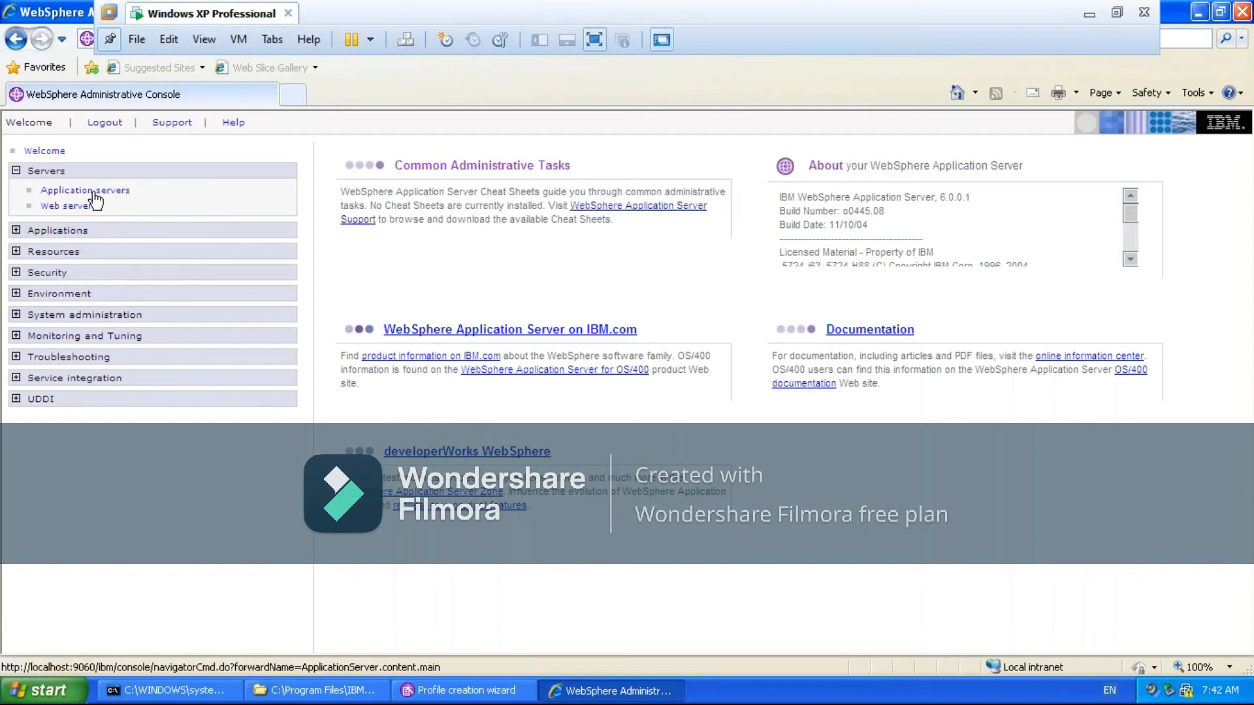
{"action": "left_click", "coordinate": [94, 194]}
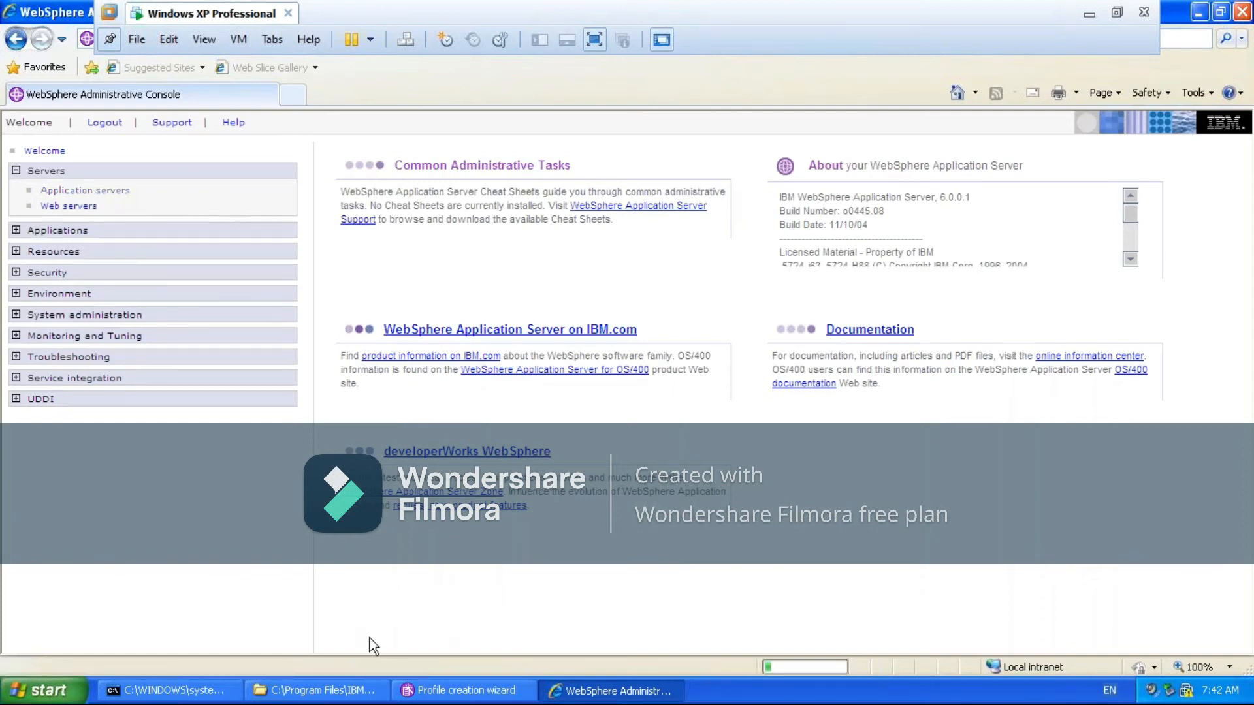
- Check the Profile creation wizard's completion page, minimize it, and open server1 from the application servers list
{"action": "left_click", "coordinate": [439, 692]}
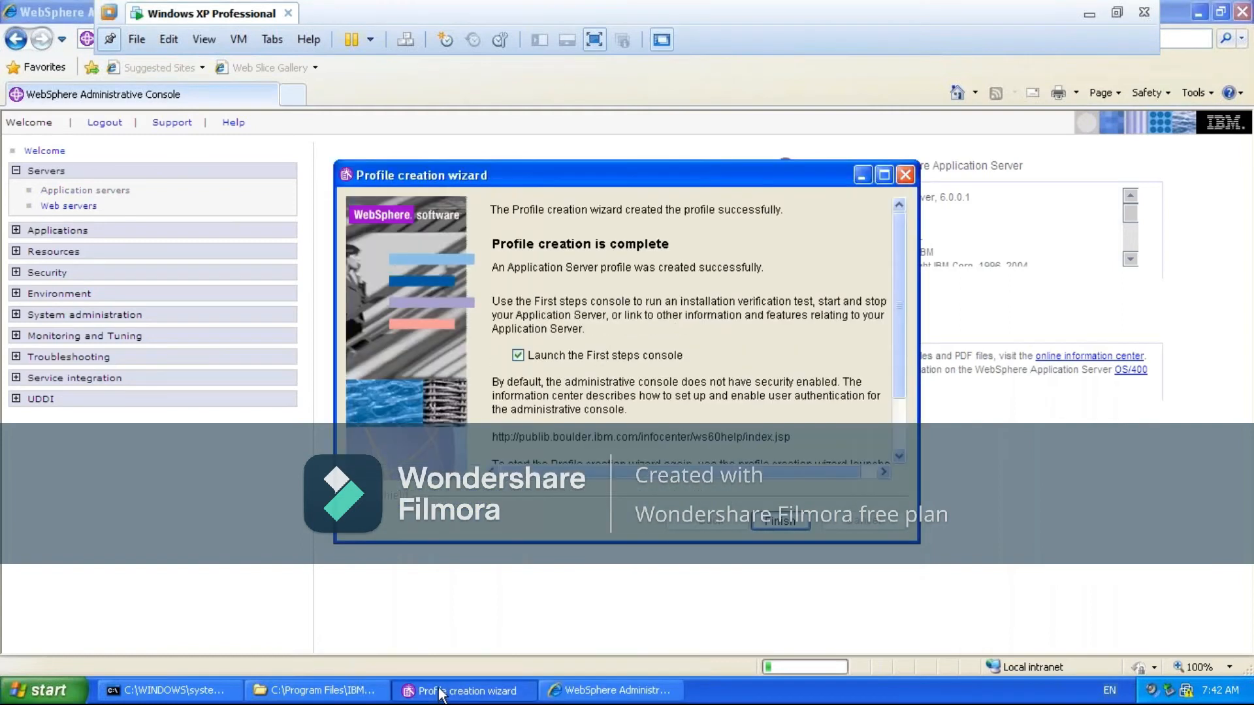
{"action": "left_click", "coordinate": [862, 175]}
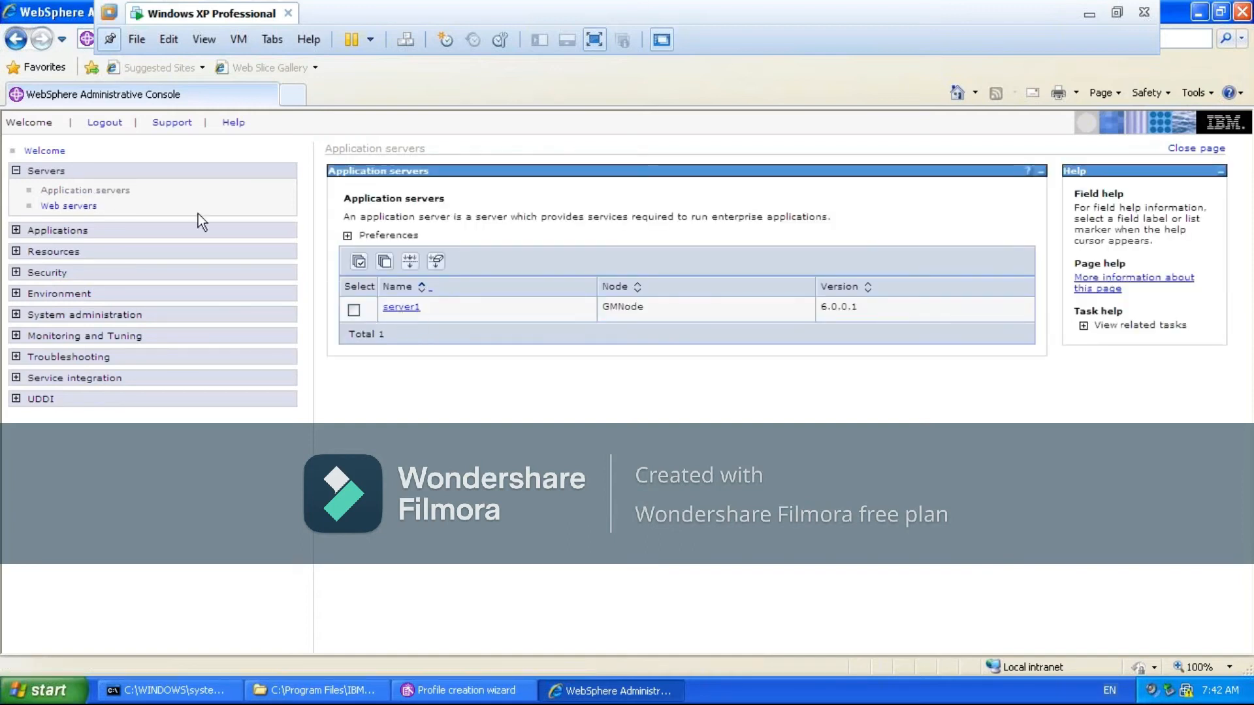
{"action": "left_click", "coordinate": [400, 311]}
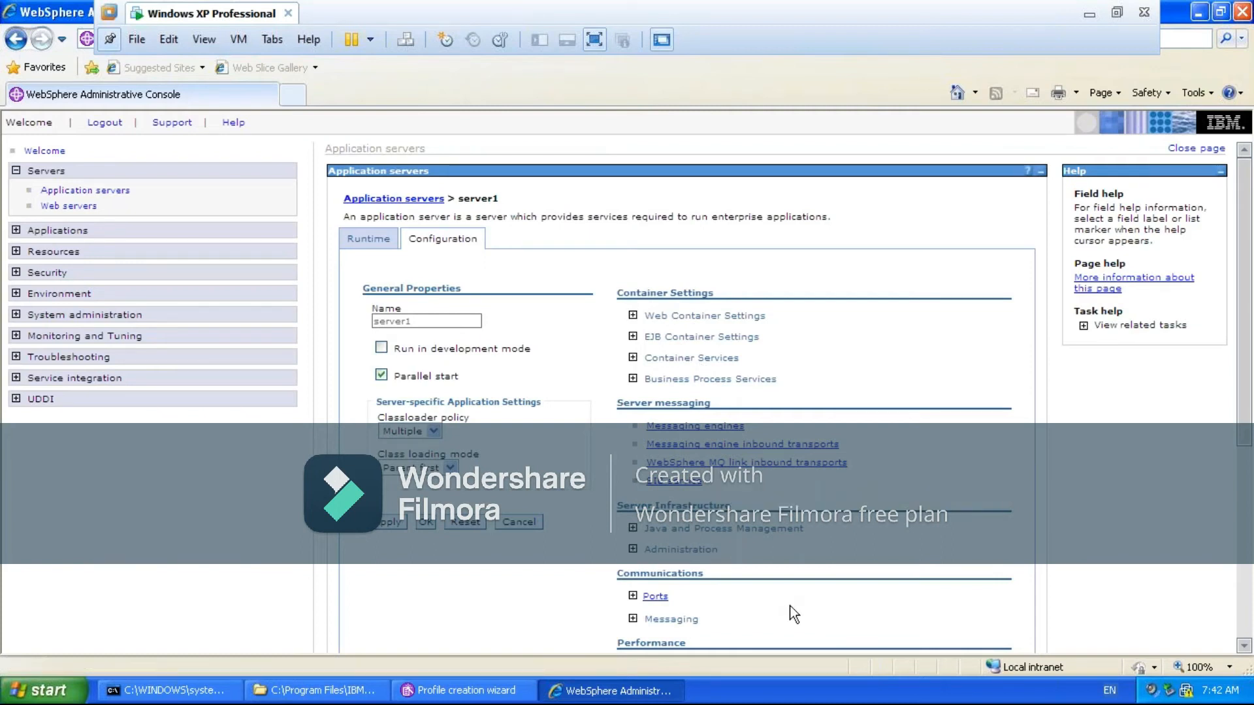
- Expand Java and Process Management, Messaging, and Web Container Settings in server1's configuration to examine their entries
{"action": "left_click_drag", "start_coordinate": [1249, 325], "coordinate": [1249, 365]}
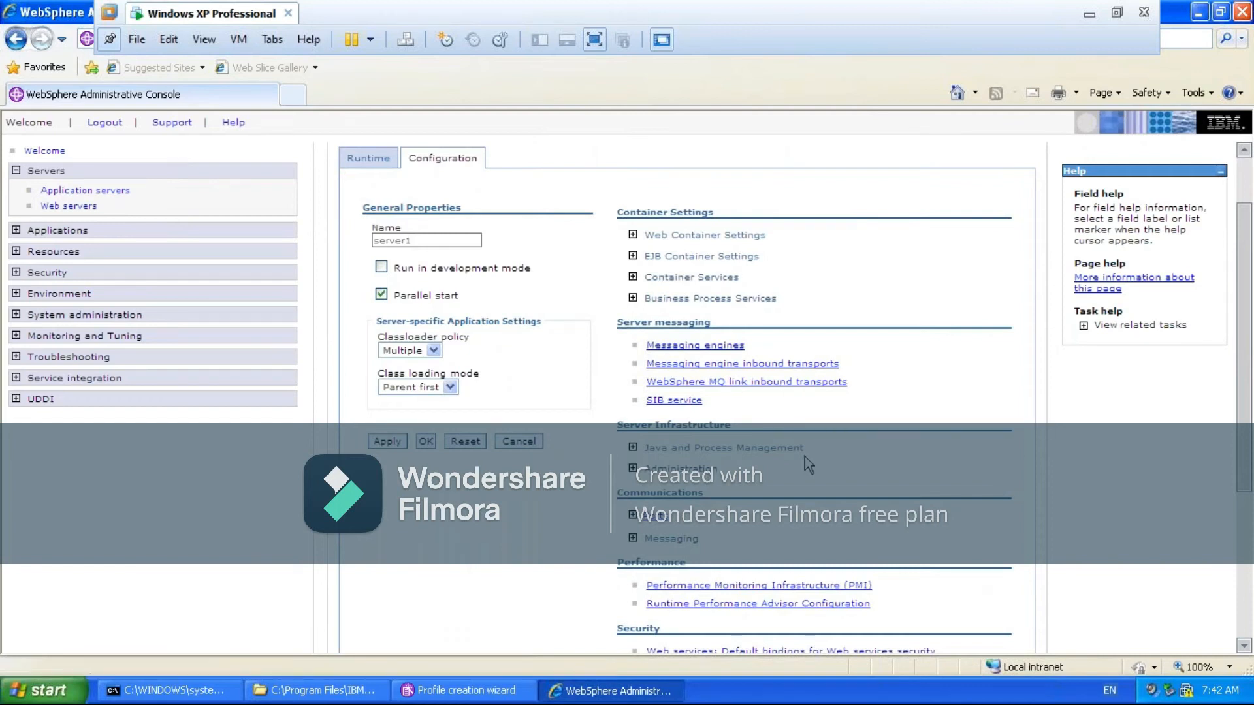
{"action": "left_click", "coordinate": [633, 449]}
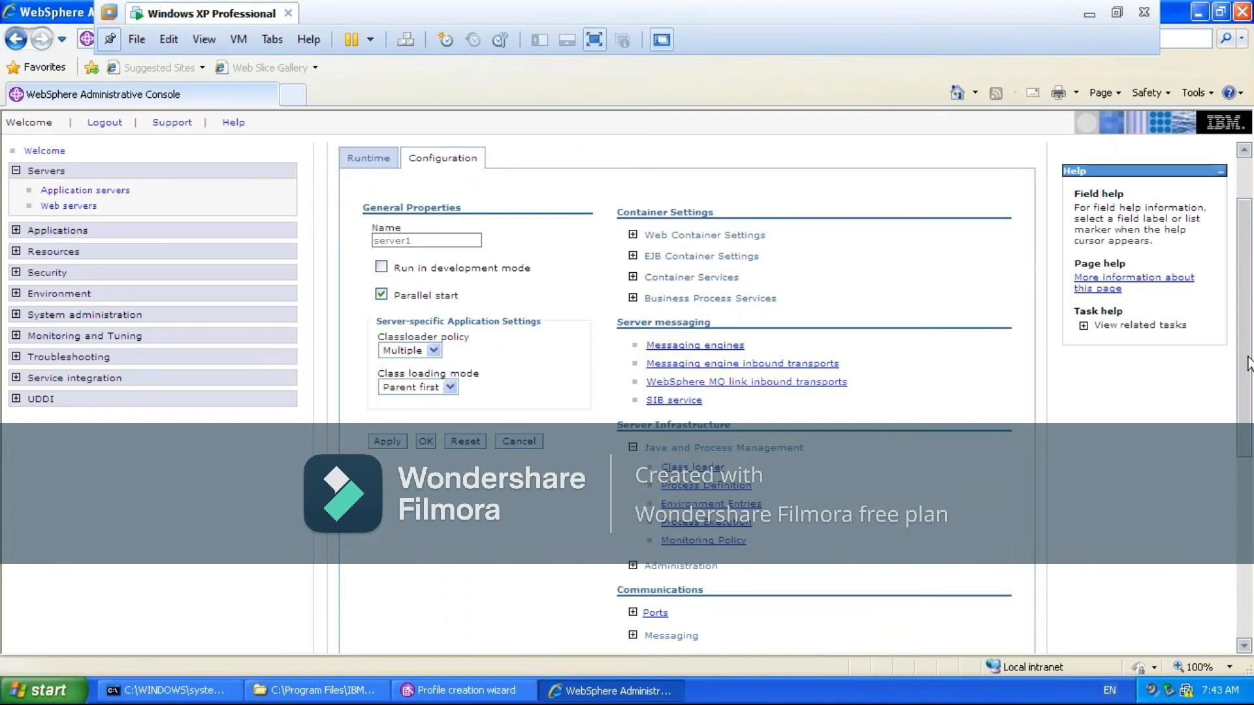
{"action": "scroll", "coordinate": [1248, 362], "scroll_direction": "down", "scroll_amount": 4}
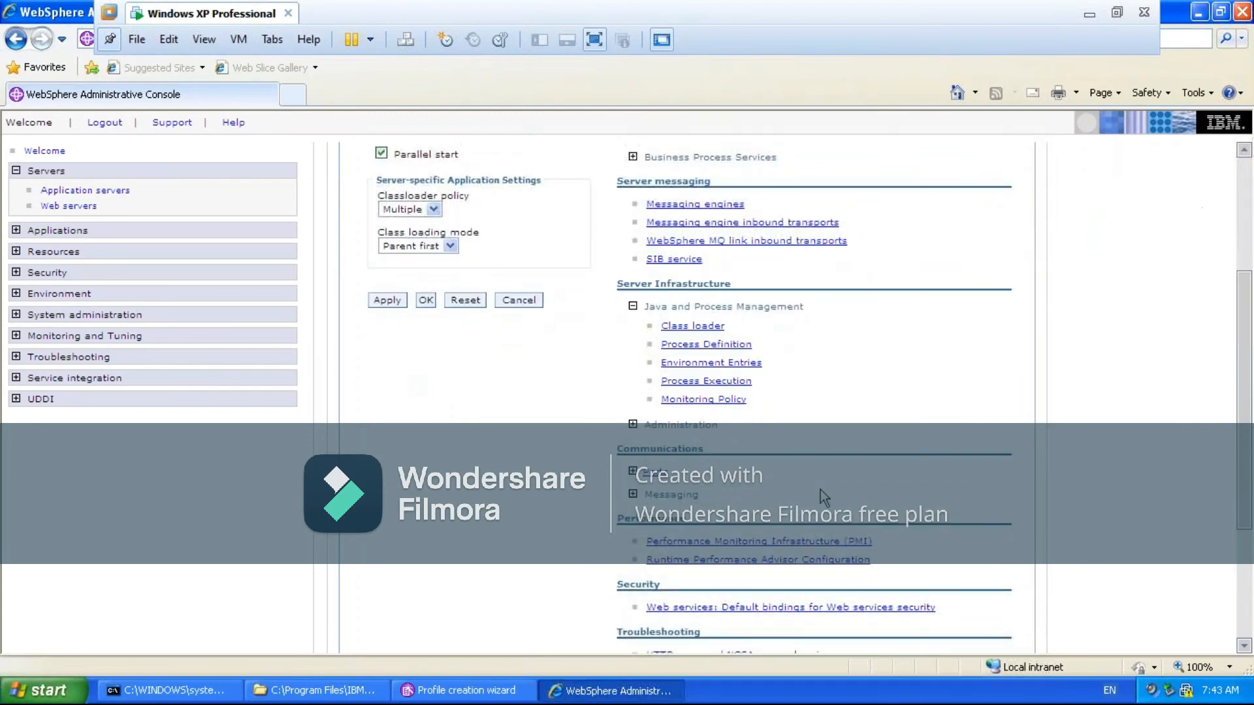
{"action": "left_click", "coordinate": [633, 495]}
{"action": "scroll", "coordinate": [634, 500], "scroll_direction": "down", "scroll_amount": 6}
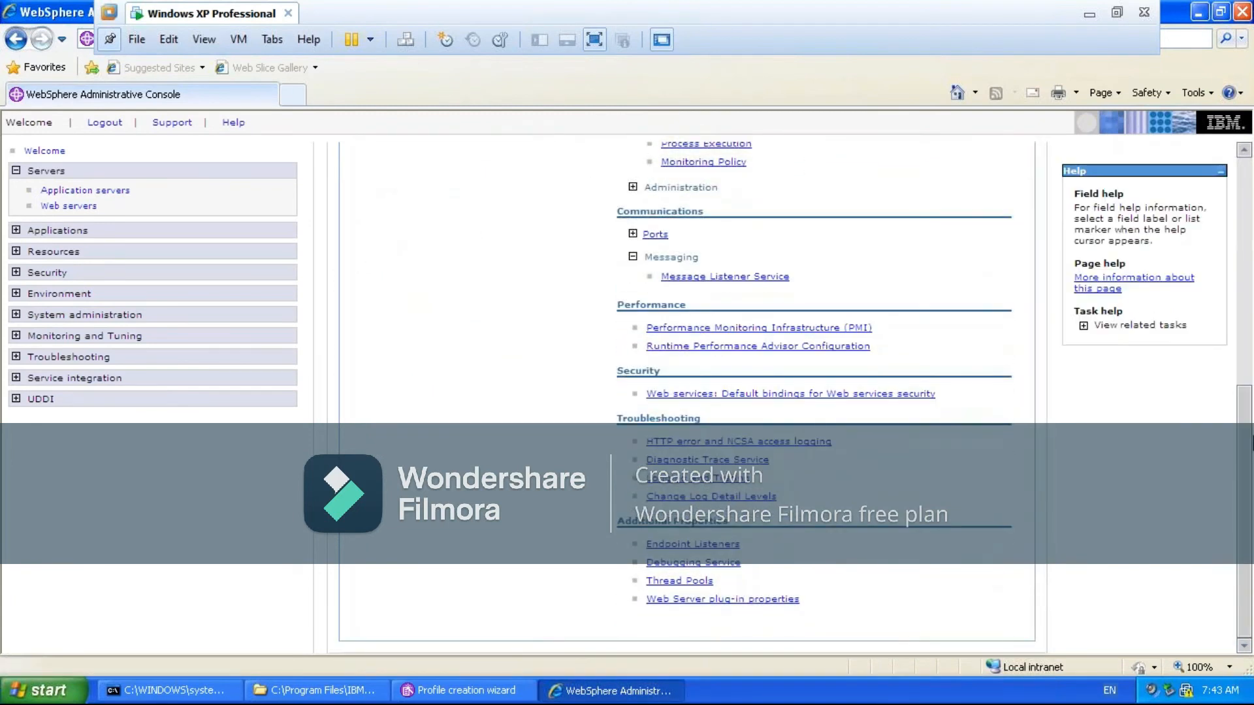
{"action": "scroll", "coordinate": [1246, 366], "scroll_direction": "up", "scroll_amount": 6}
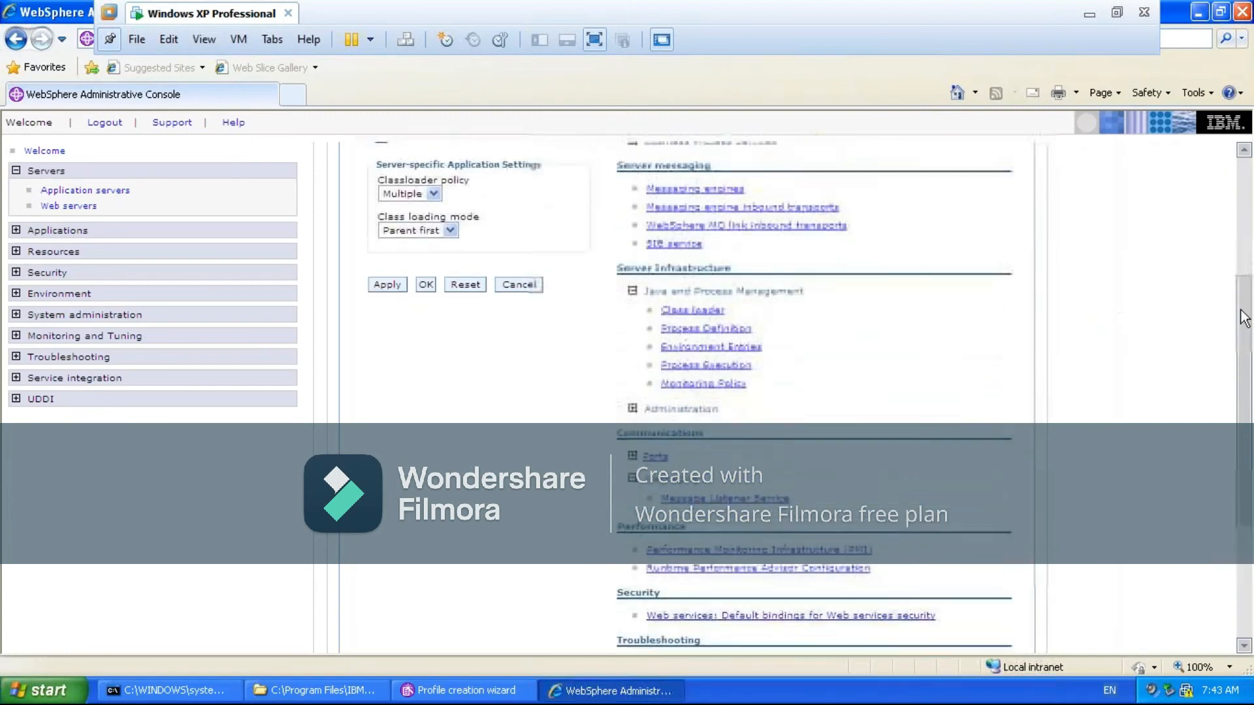
{"action": "left_click_drag", "start_coordinate": [1241, 311], "coordinate": [1238, 258]}
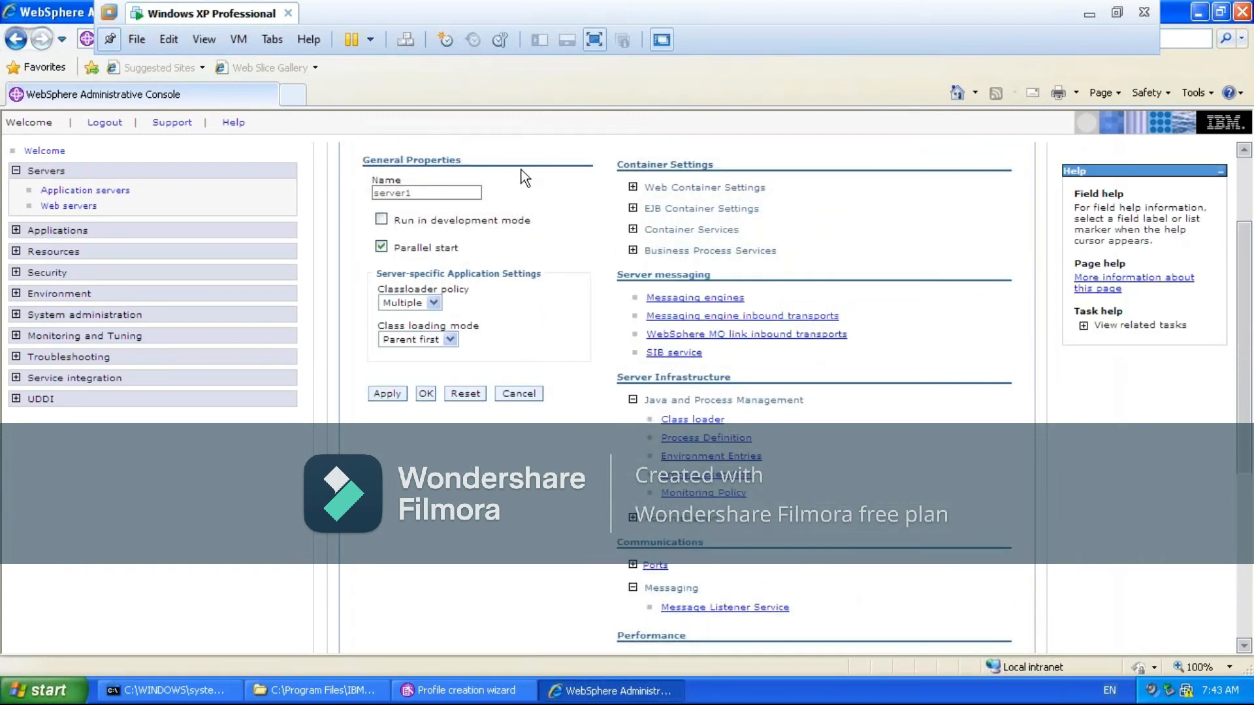
{"action": "left_click", "coordinate": [633, 188]}
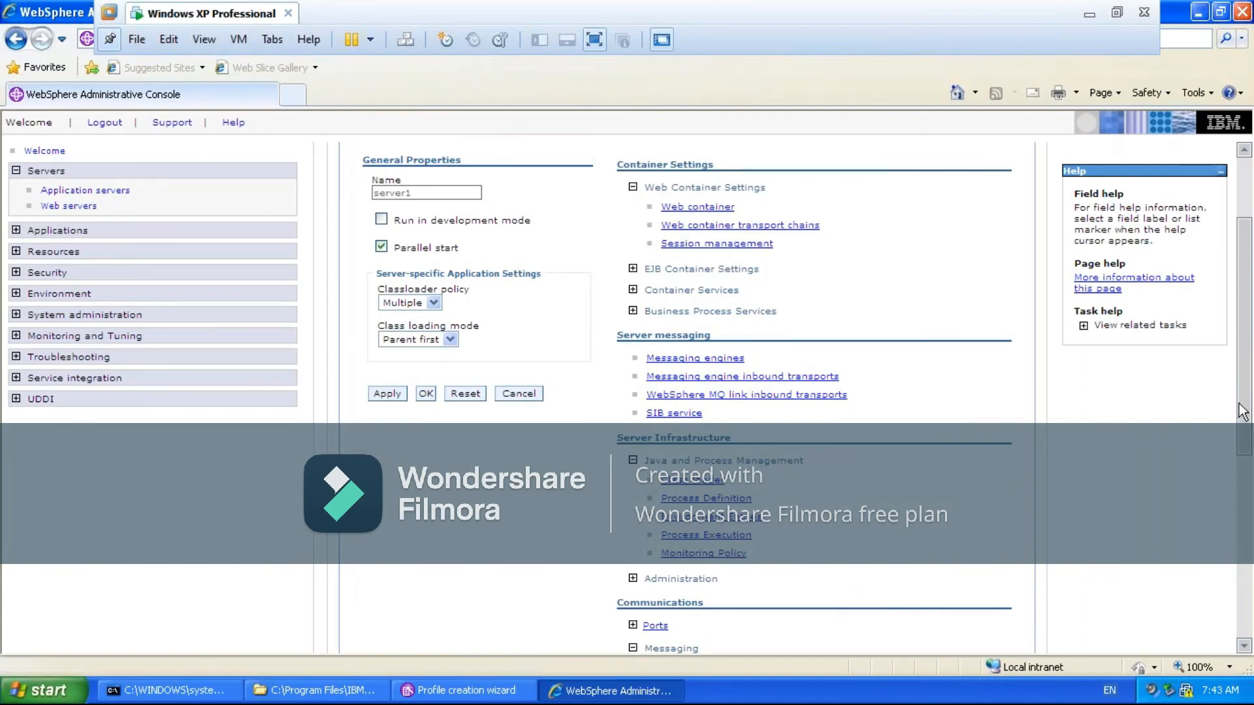
{"action": "left_click_drag", "start_coordinate": [1243, 412], "coordinate": [1243, 350]}
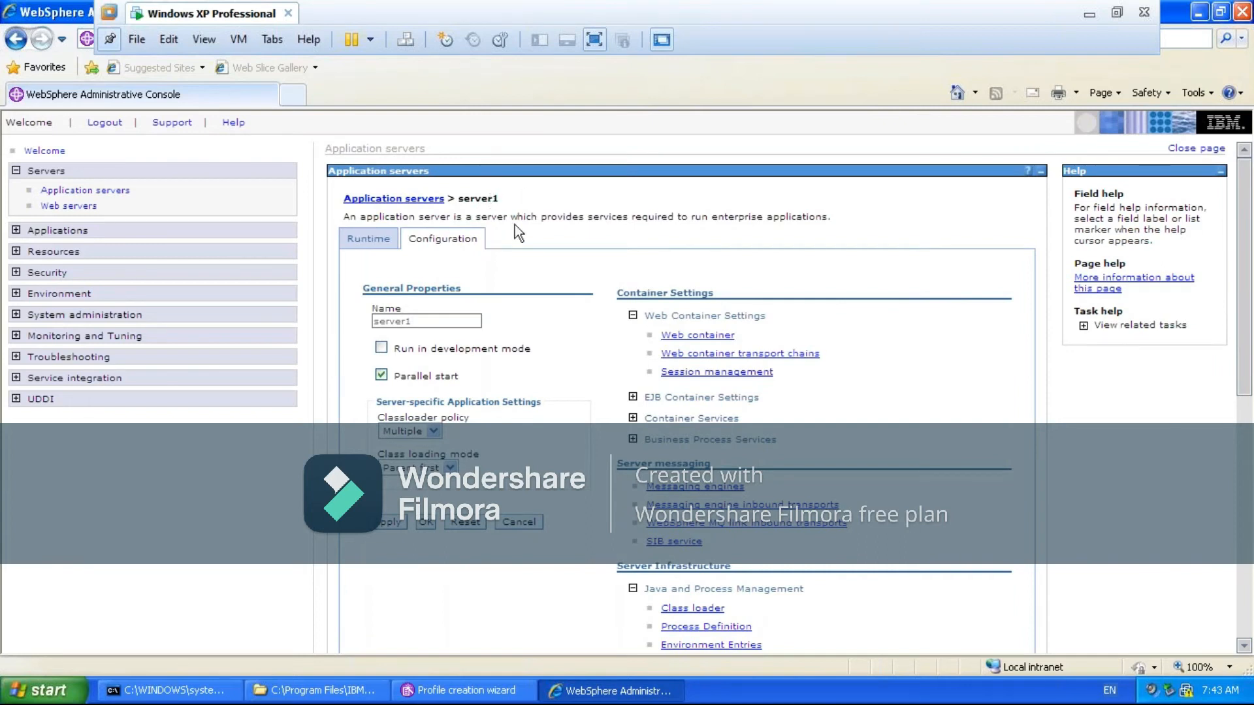
- Compare the process ID in server1's runtime properties with the command prompt's startup output, and return to the server's configuration
{"action": "left_click", "coordinate": [364, 241]}
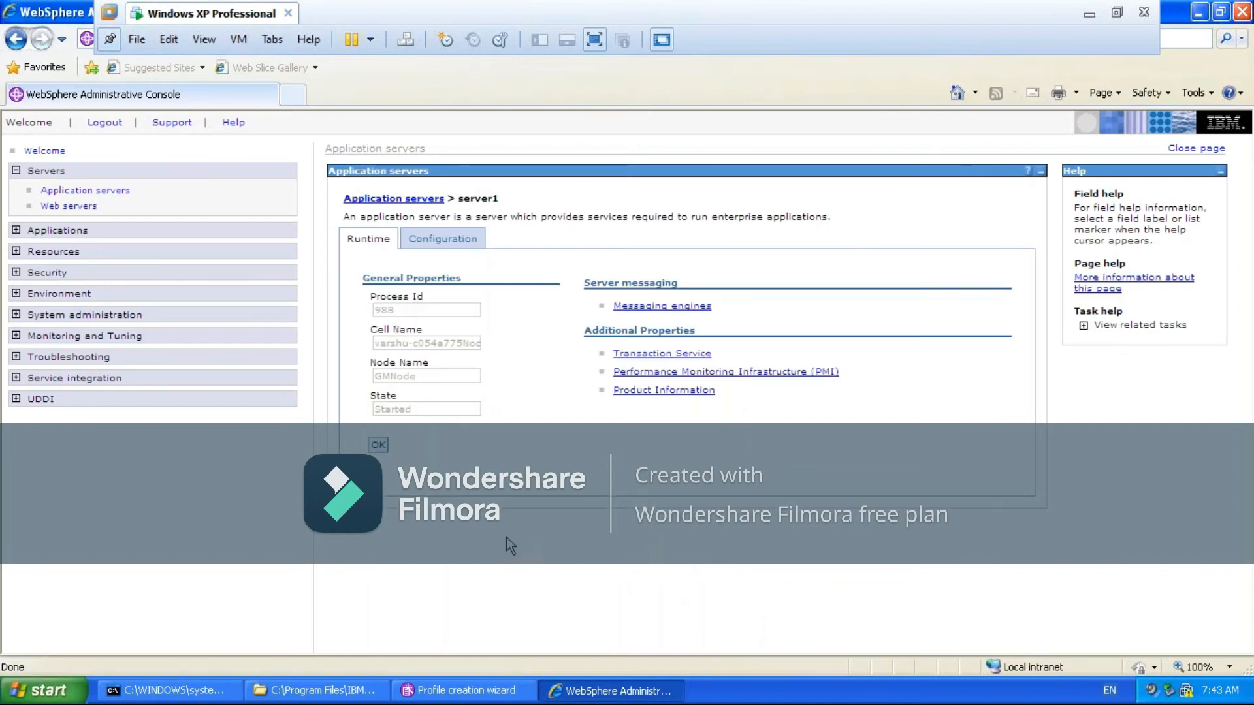
{"action": "left_click", "coordinate": [170, 690]}
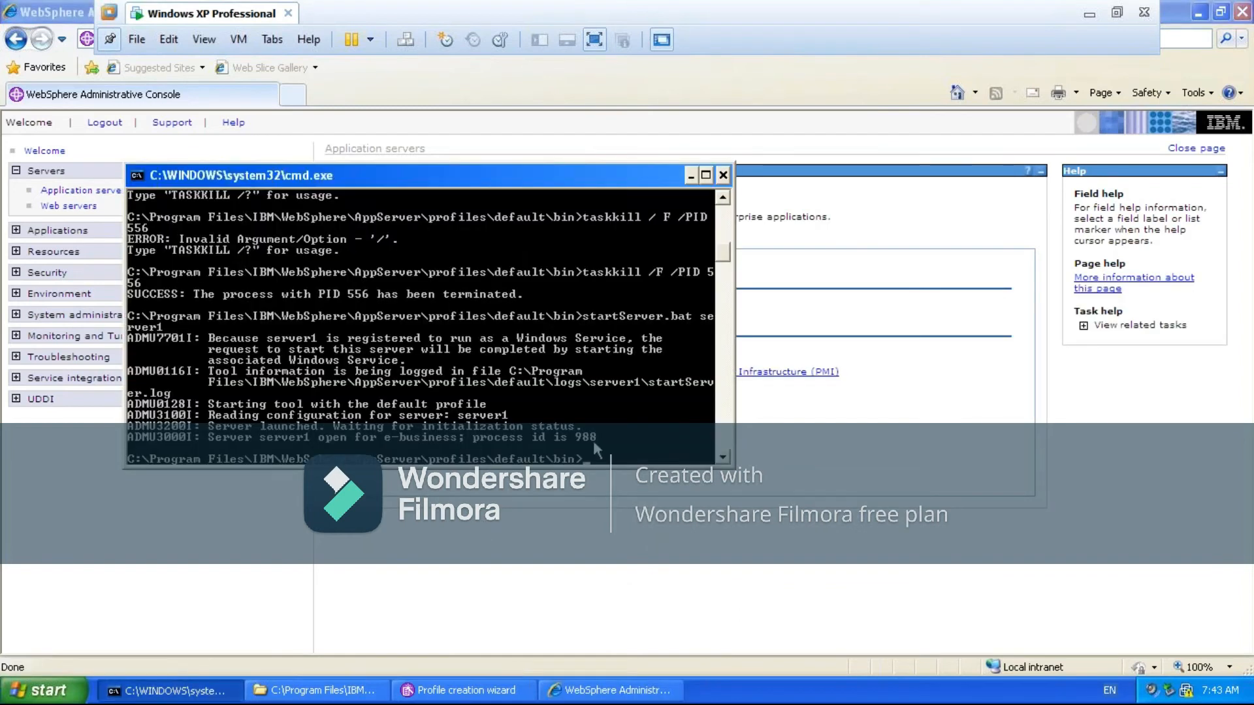
{"action": "left_click", "coordinate": [560, 575]}
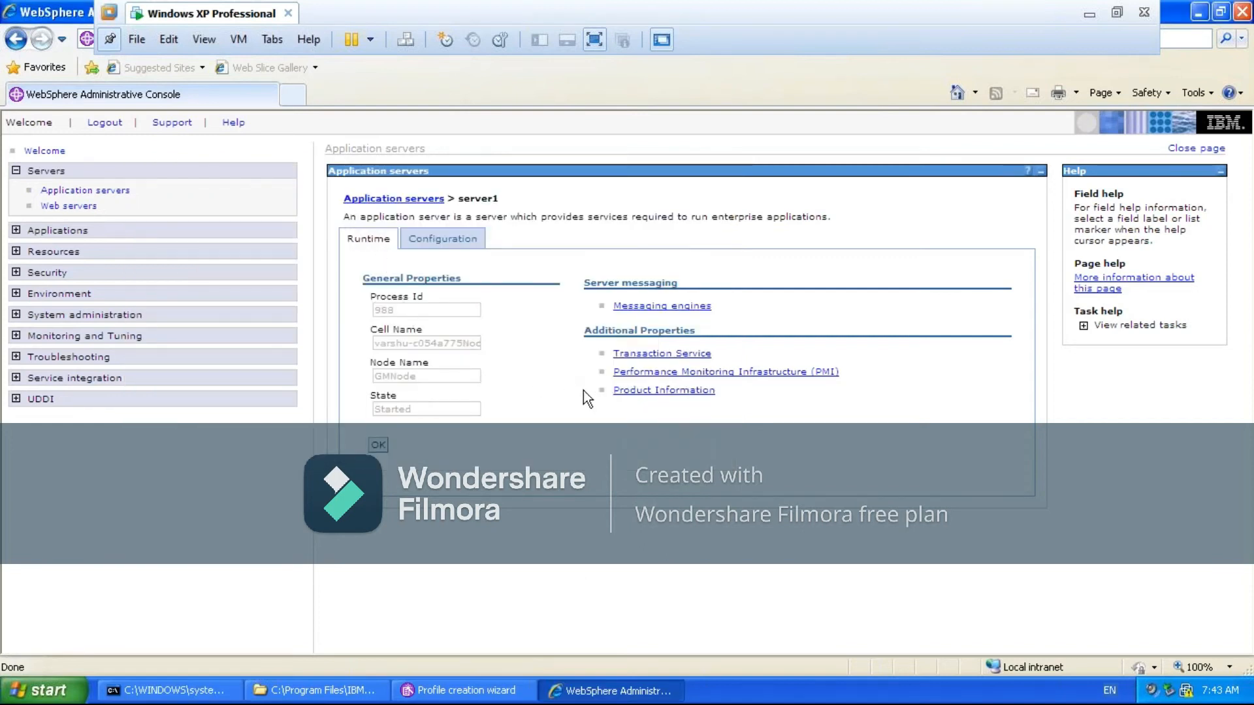
{"action": "left_click", "coordinate": [451, 243]}
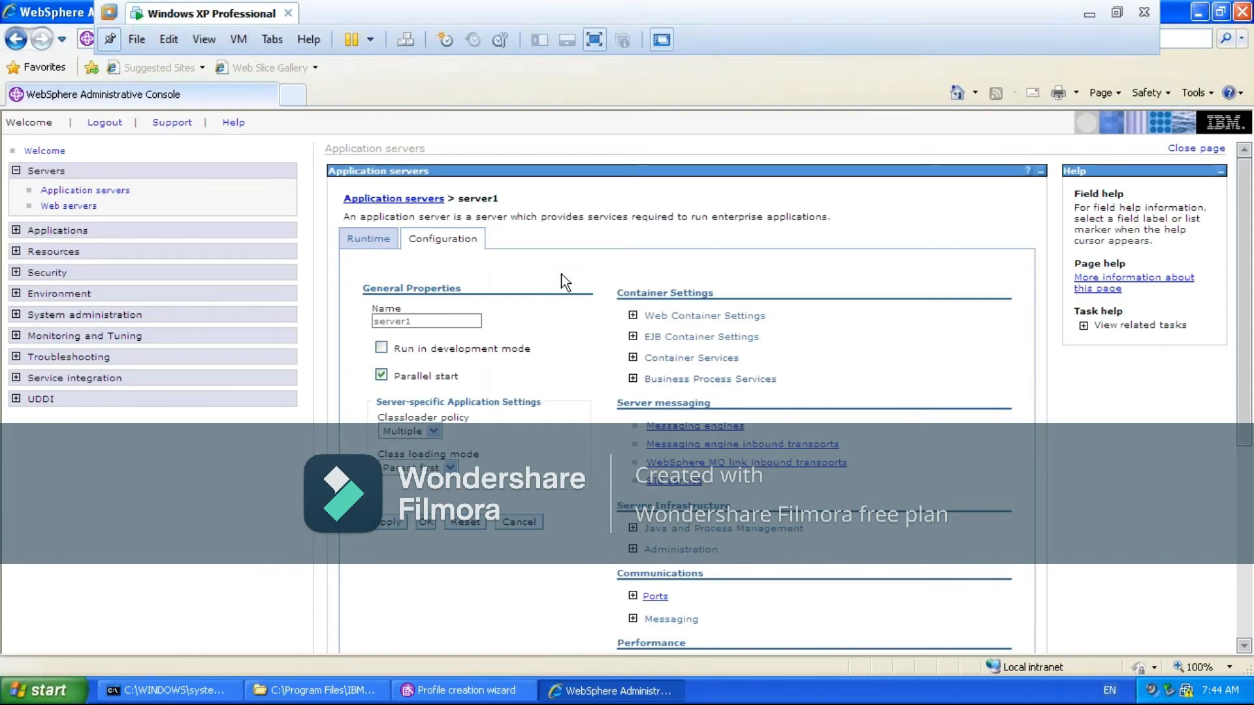
- Expand the Applications, Resources and Security sections of the console navigation to examine their entries
{"action": "left_click", "coordinate": [16, 232]}
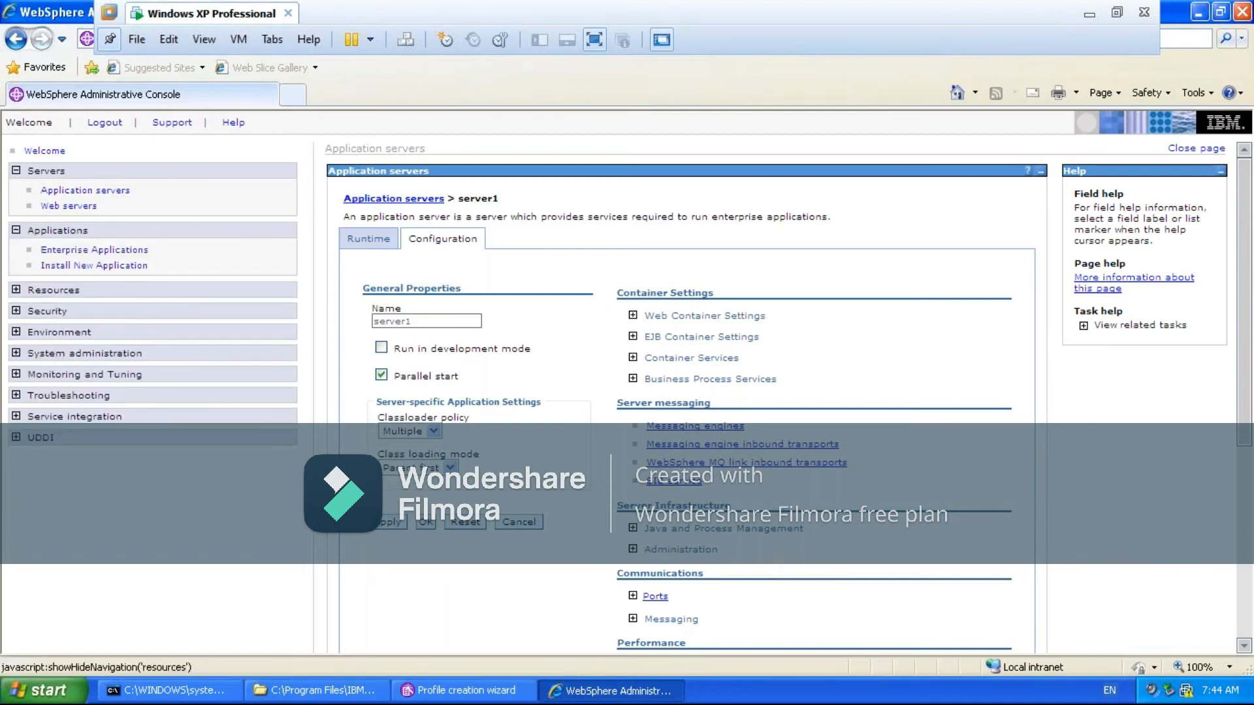
{"action": "left_click", "coordinate": [16, 290]}
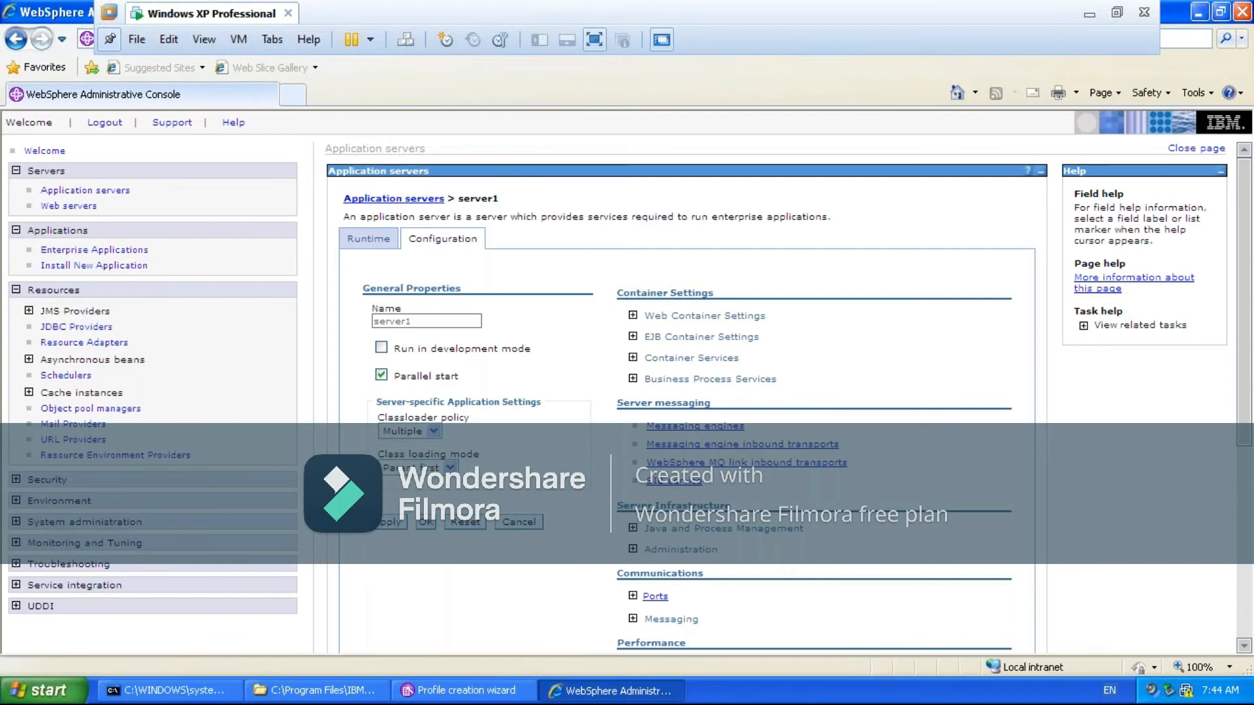
{"action": "left_click", "coordinate": [15, 479]}
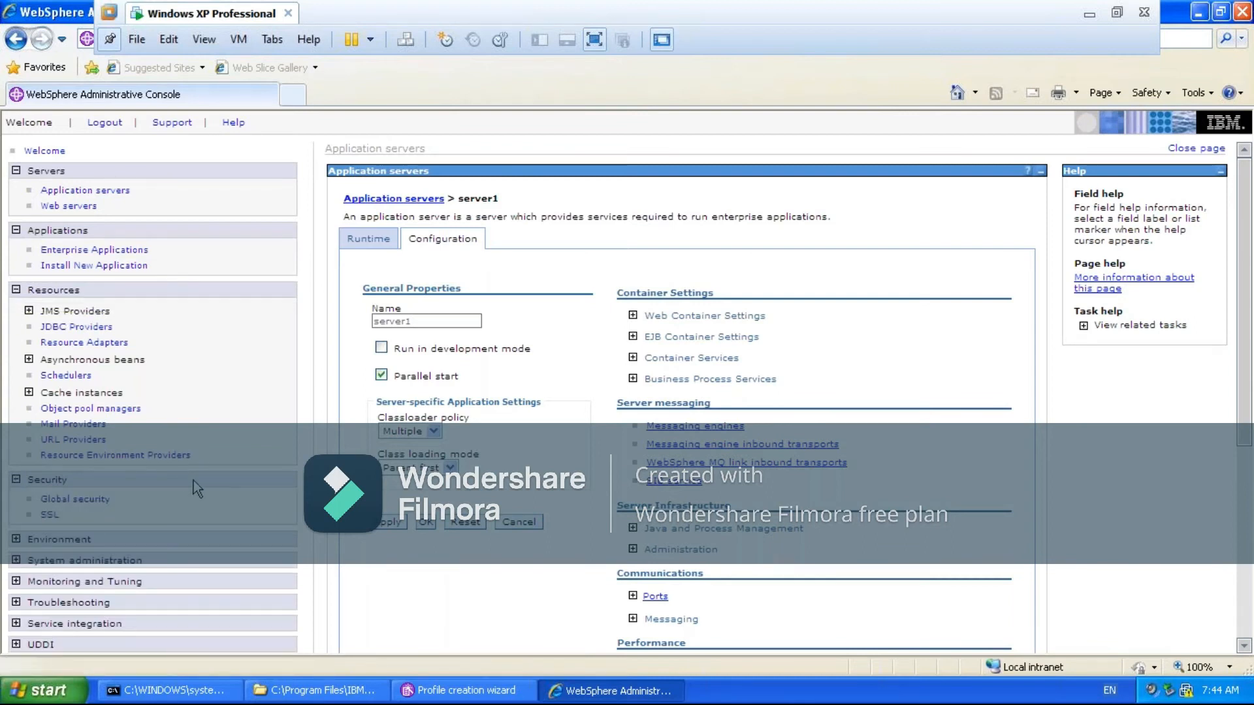
- Minimize the browser, turn off launching the First steps console, and finish the Profile creation wizard
{"action": "left_click", "coordinate": [1201, 11]}
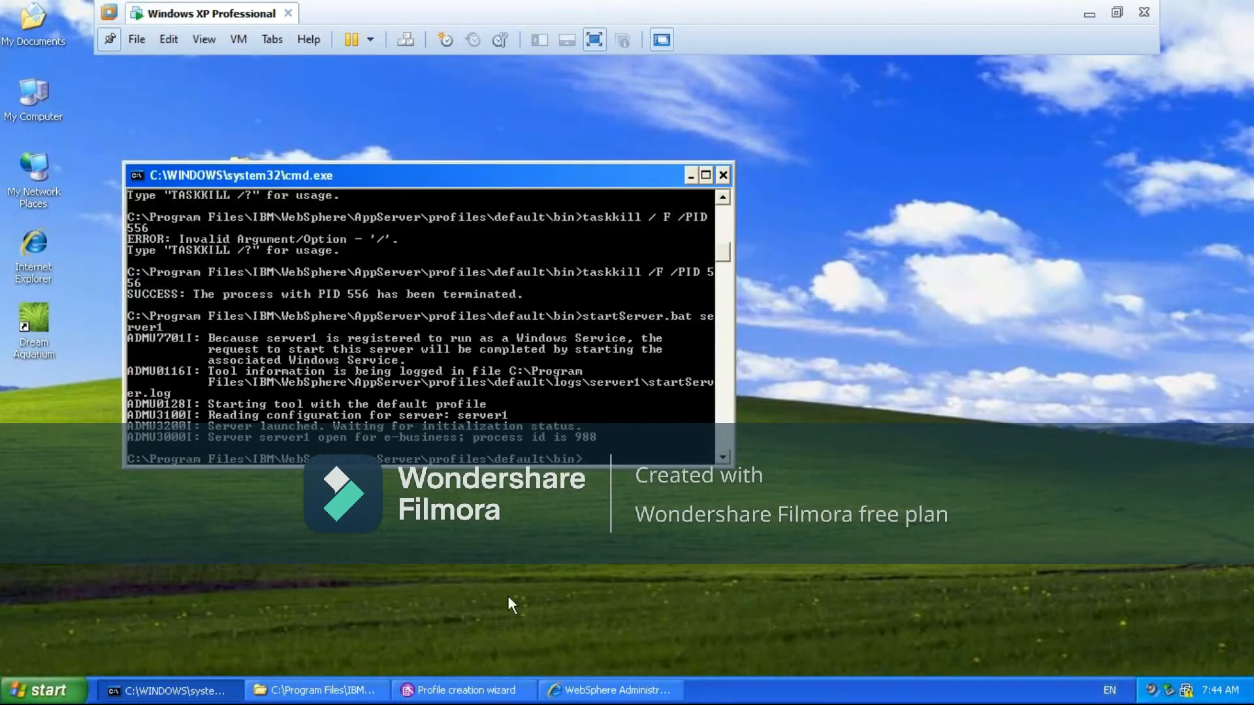
{"action": "left_click", "coordinate": [475, 687]}
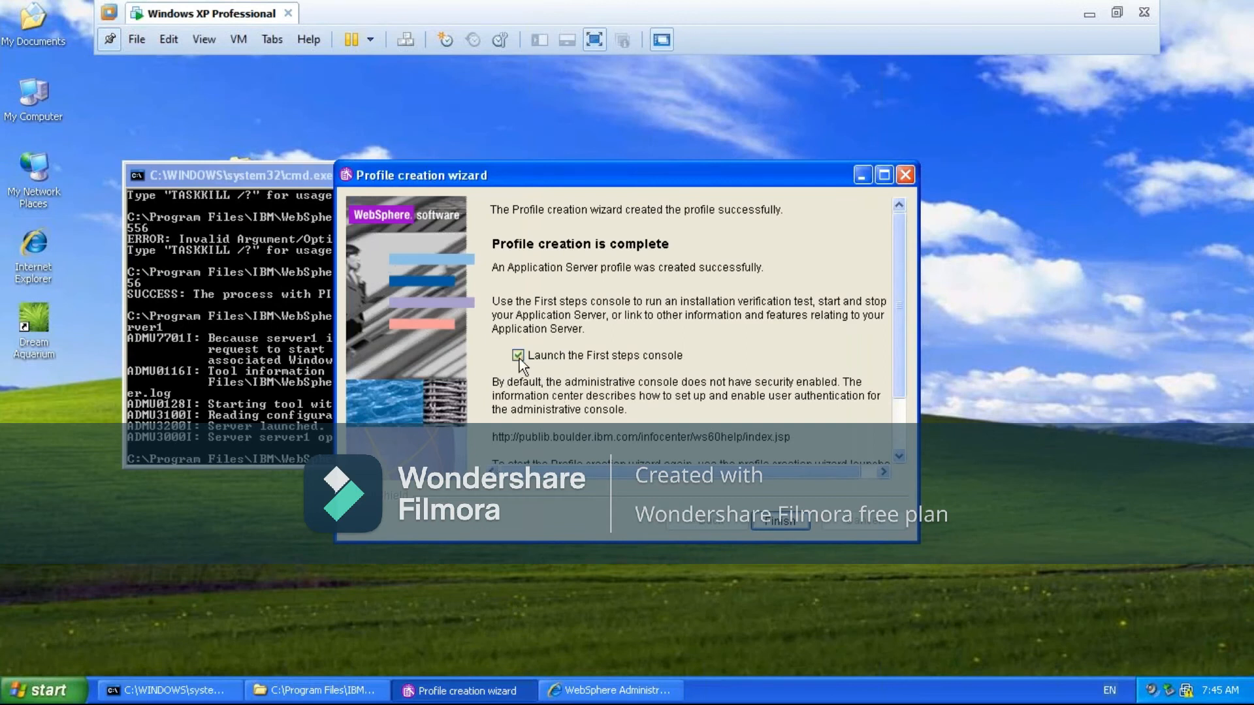
{"action": "left_click", "coordinate": [517, 355]}
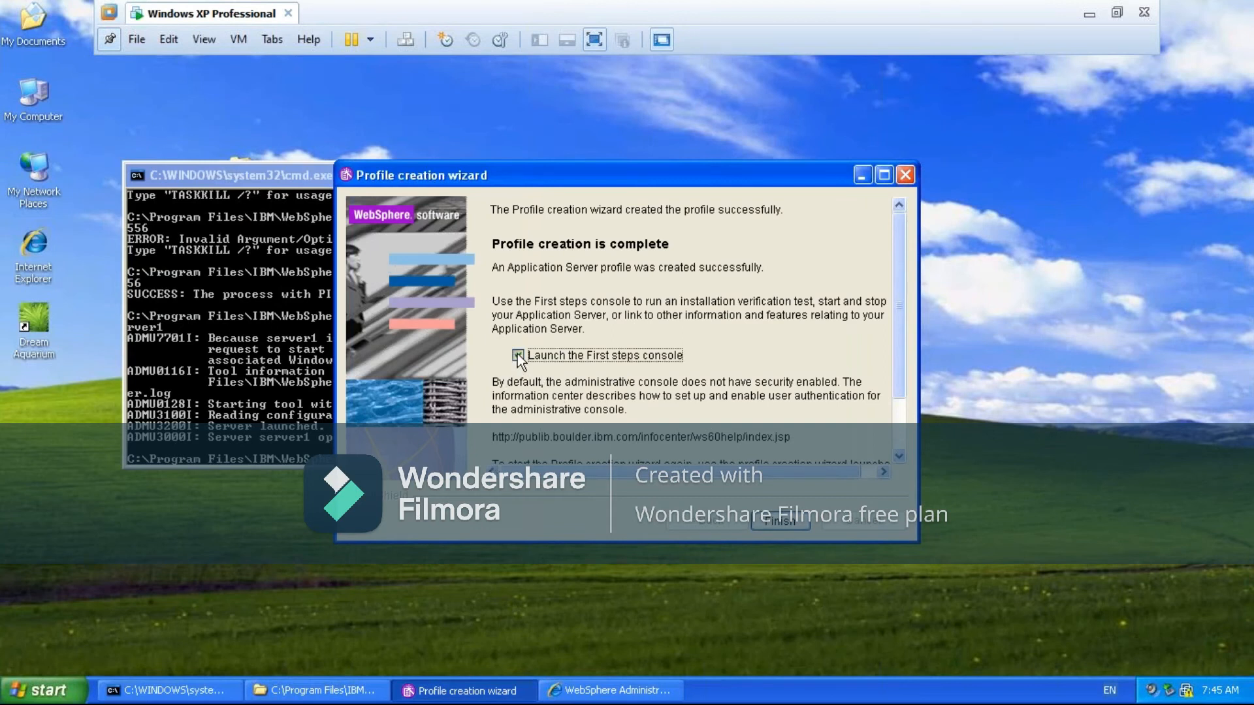
{"action": "left_click", "coordinate": [758, 521]}
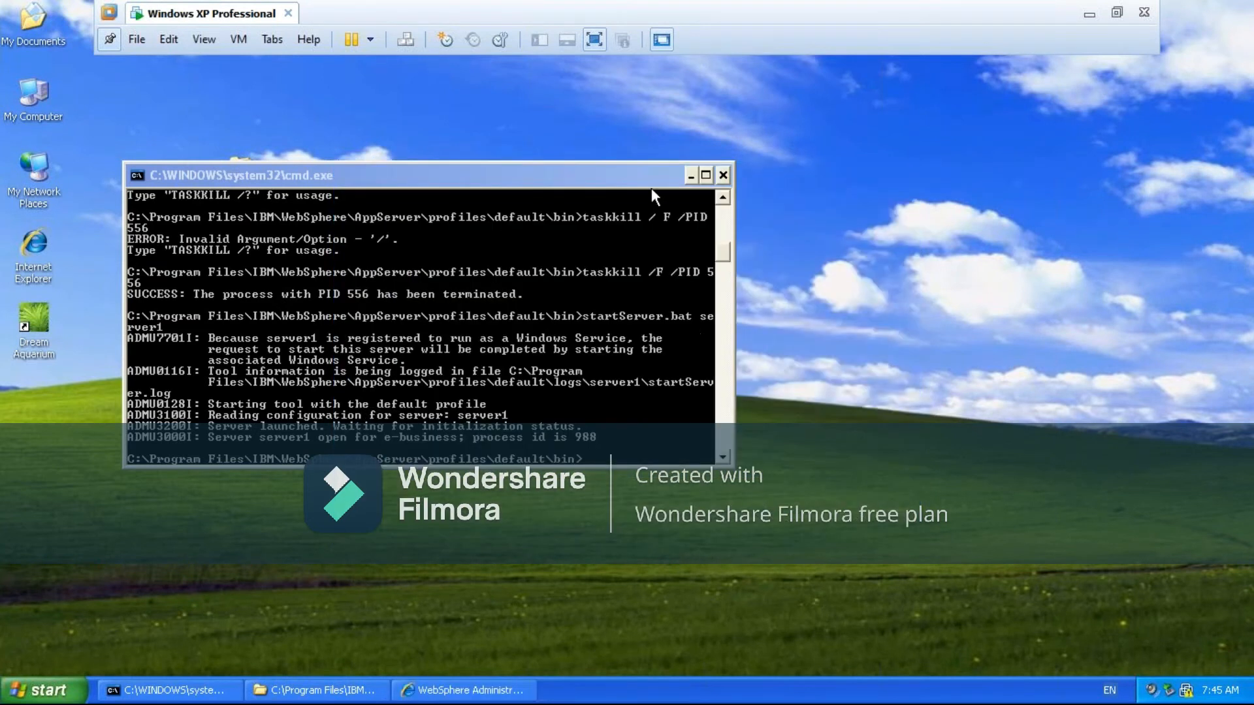
- Minimize the command prompt and open the profiles folder under C:\Program Files\IBM\WebSphere\AppServer
{"action": "left_click", "coordinate": [690, 176]}
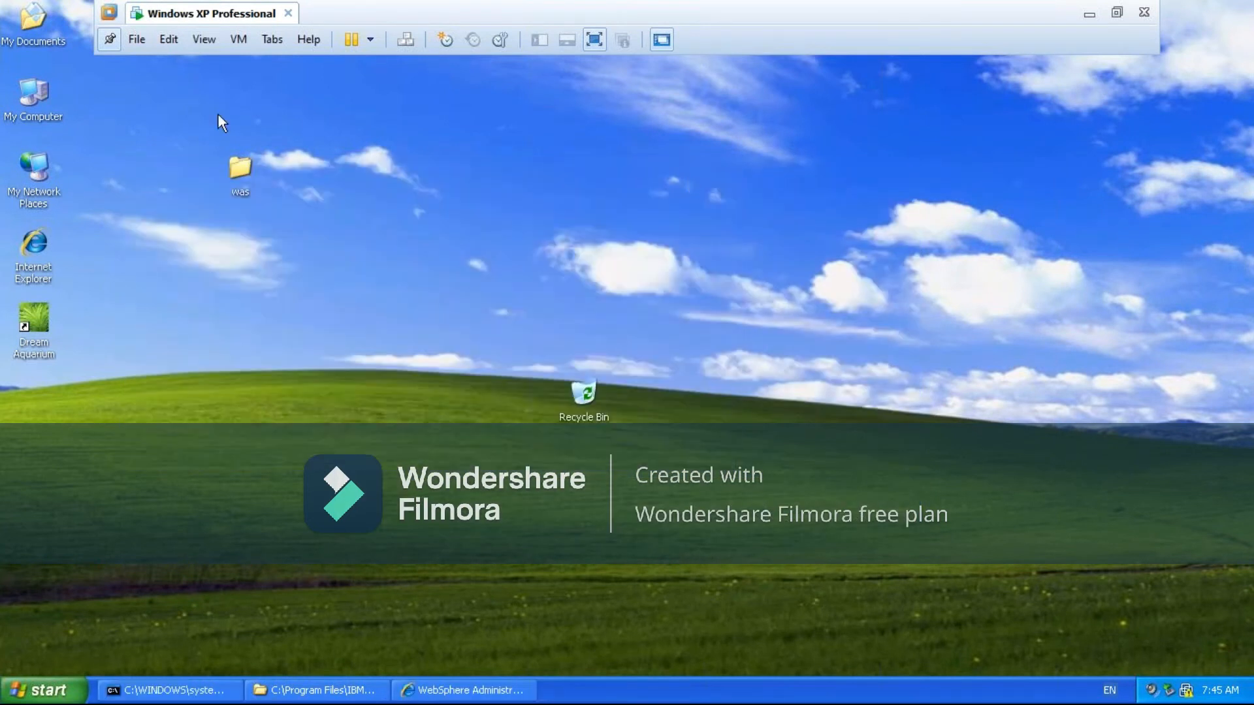
{"action": "double_click", "coordinate": [33, 95]}
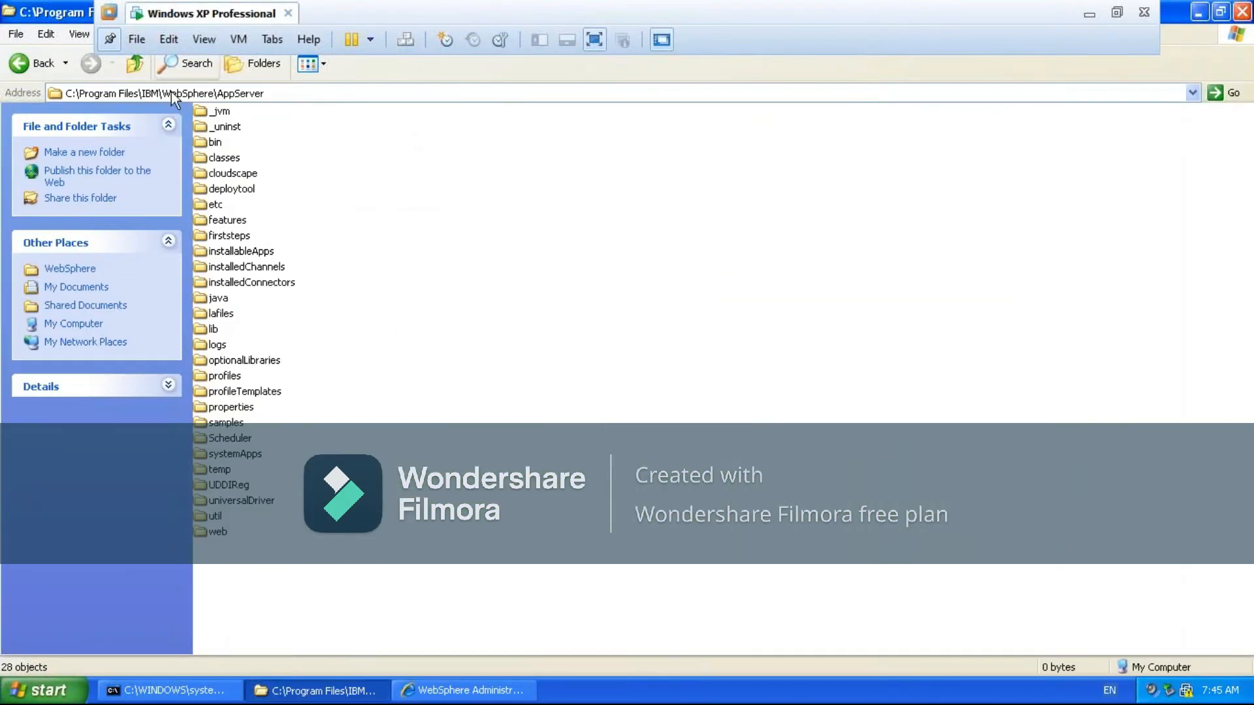
{"action": "left_click", "coordinate": [190, 96]}
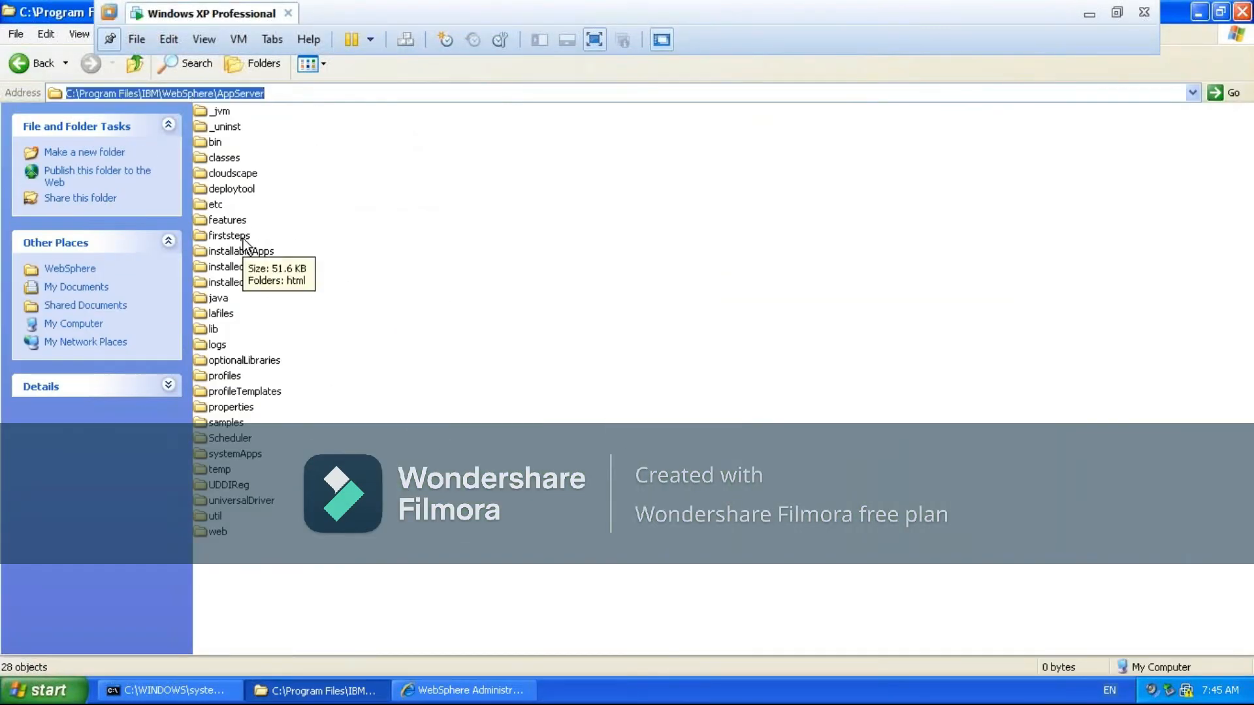
{"action": "double_click", "coordinate": [229, 376]}
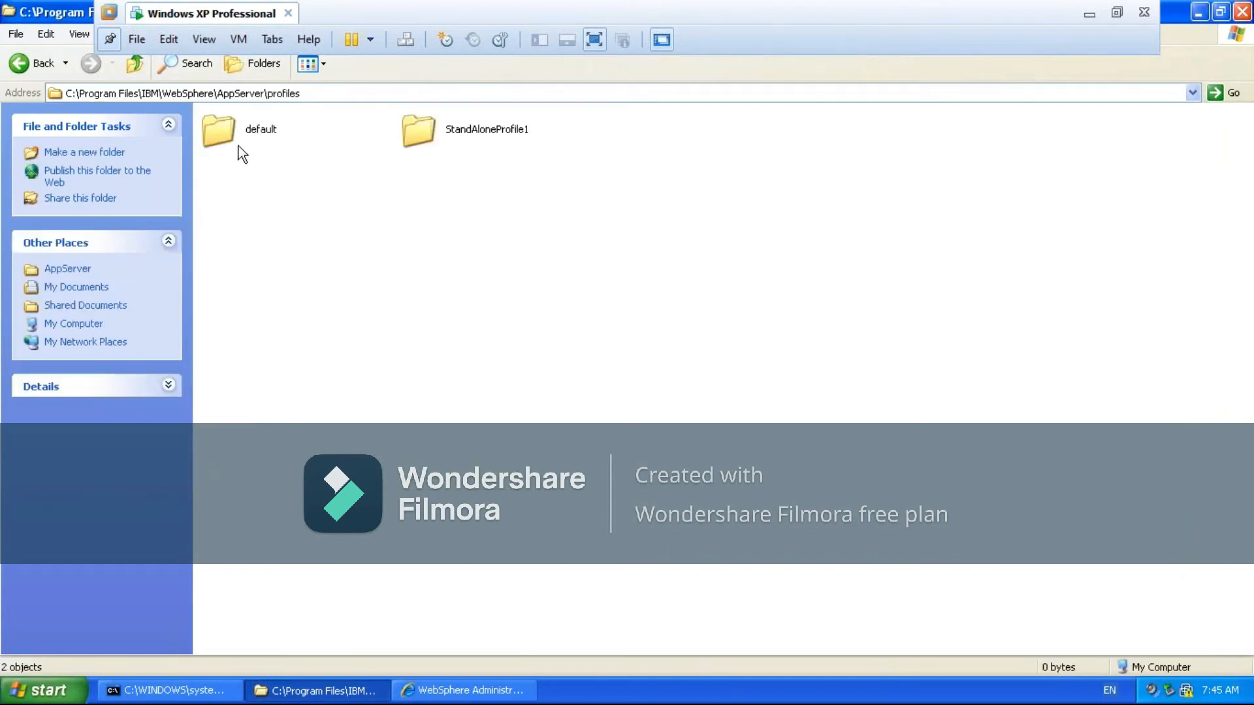
- Point out the default and StandAloneProfile1 profile folders, open StandAloneProfile1, and highlight its full path
{"action": "left_click", "coordinate": [232, 136]}
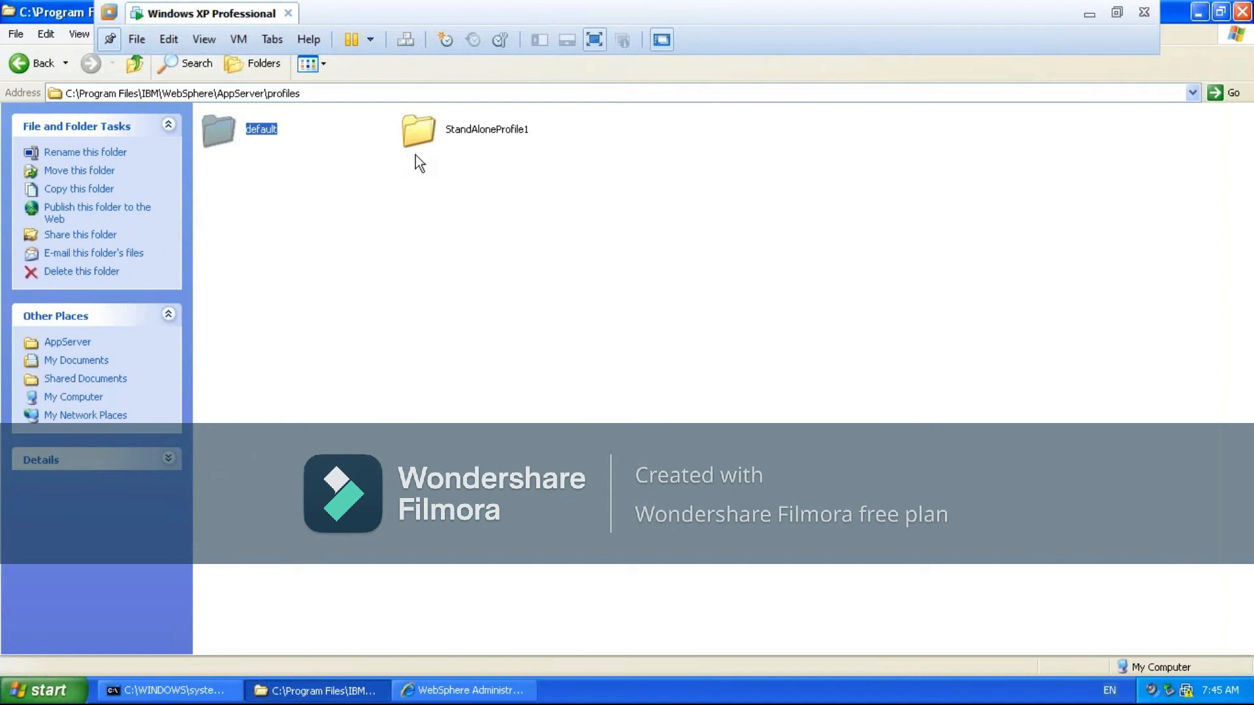
{"action": "left_click", "coordinate": [422, 133]}
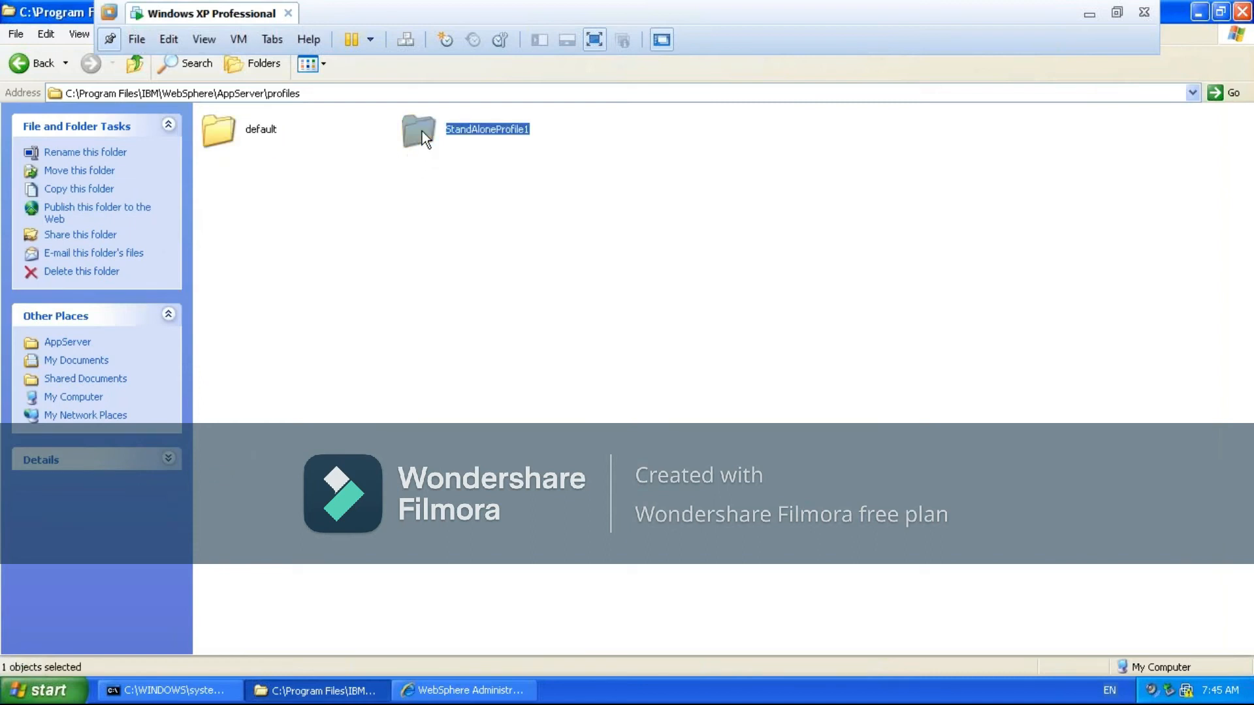
{"action": "double_click", "coordinate": [422, 131]}
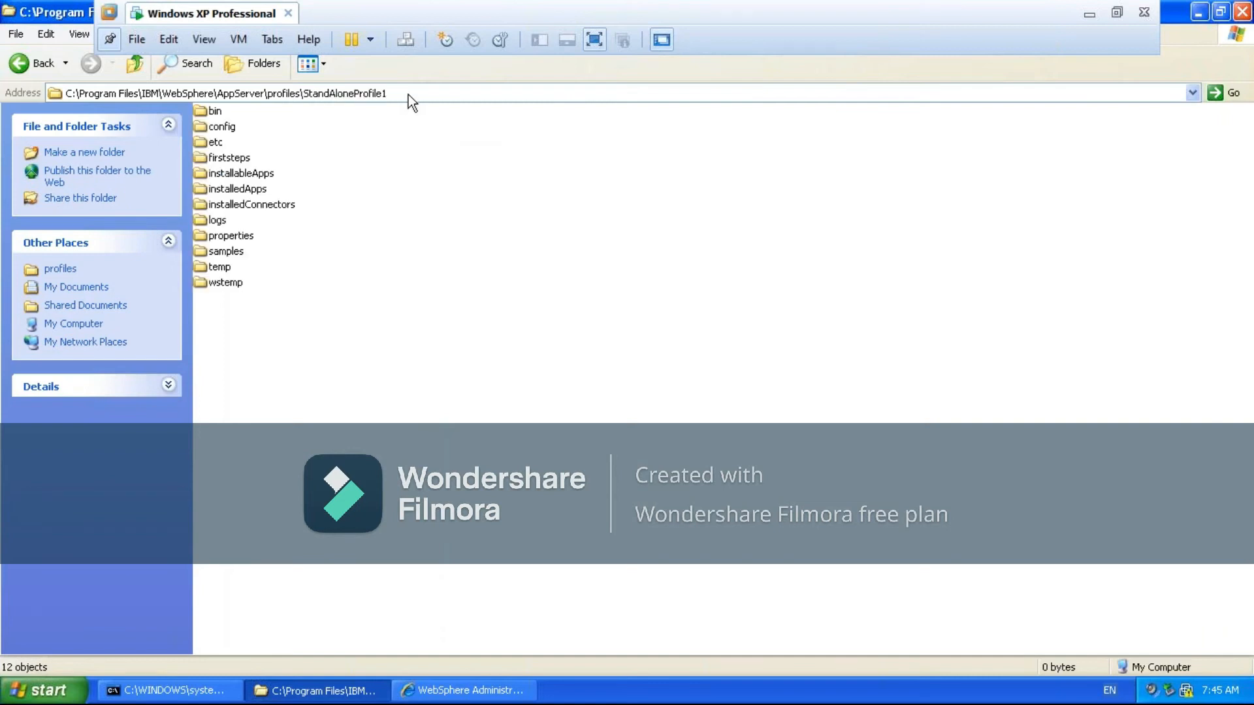
{"action": "left_click", "coordinate": [409, 95]}
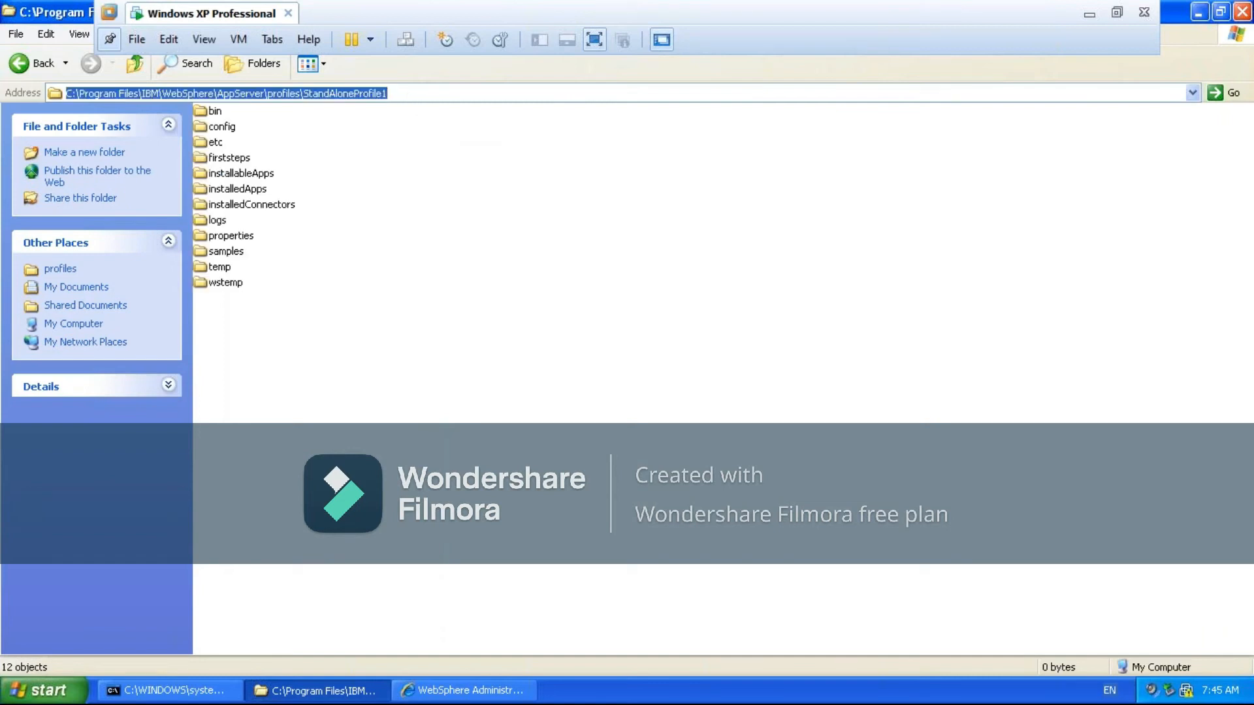
- Open the SAPNonde node folder inside StandAloneProfile1 by way of config, cells, the profile's cell folder and nodes
{"action": "double_click", "coordinate": [221, 127]}
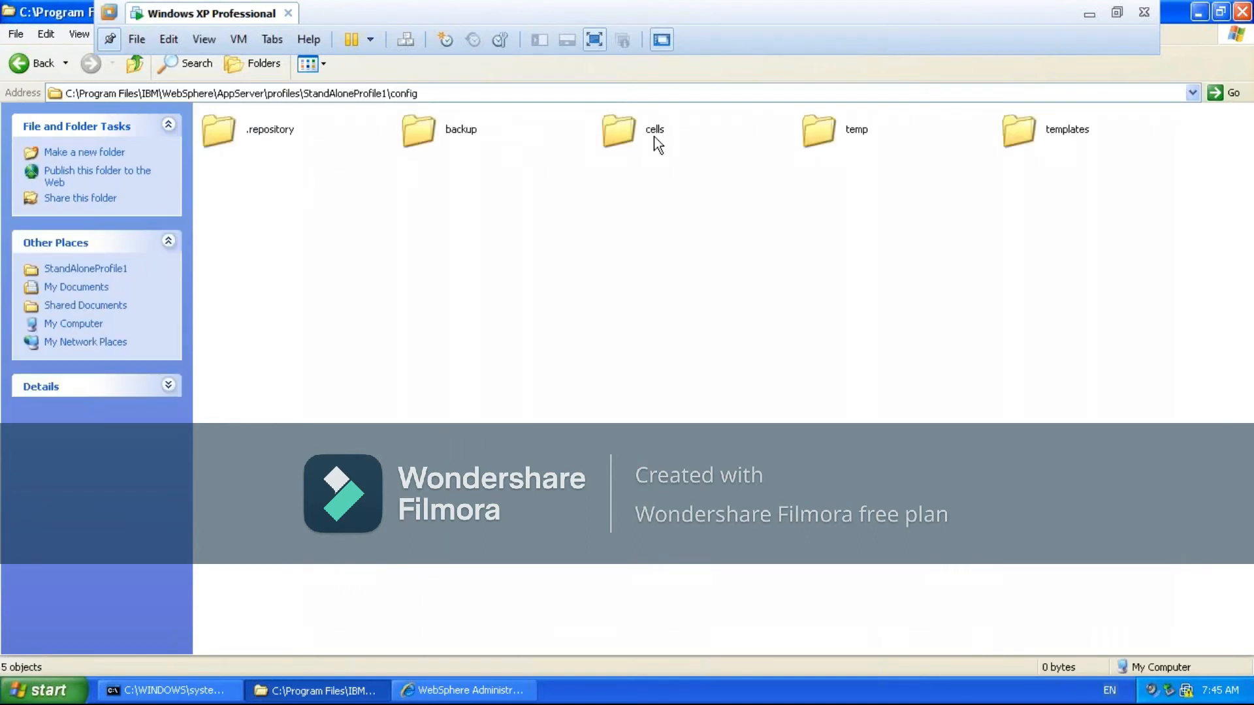
{"action": "double_click", "coordinate": [623, 132]}
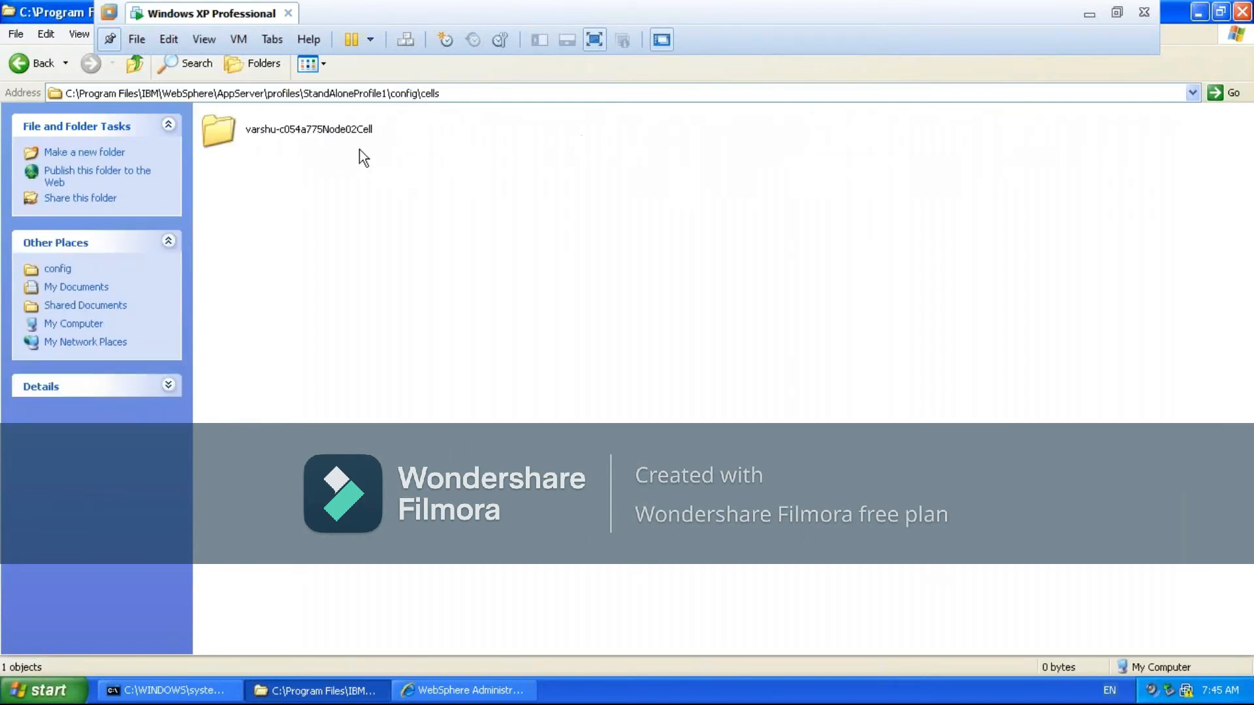
{"action": "double_click", "coordinate": [331, 132]}
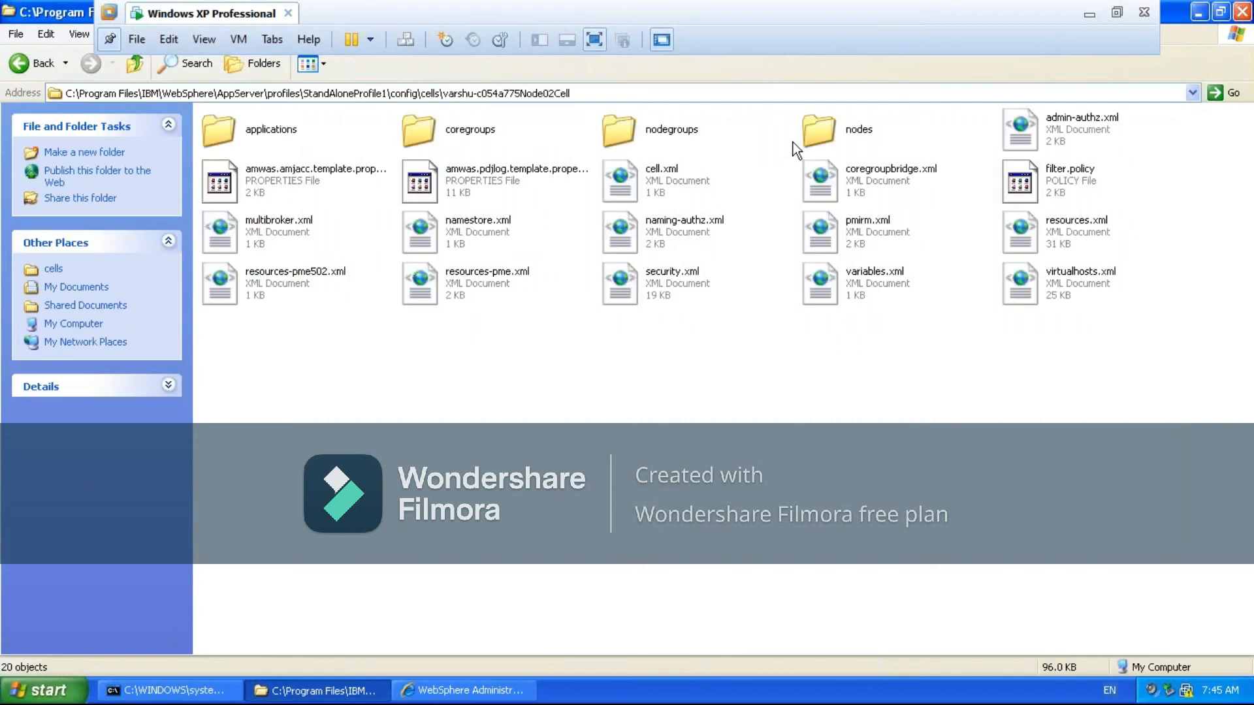
{"action": "double_click", "coordinate": [821, 131]}
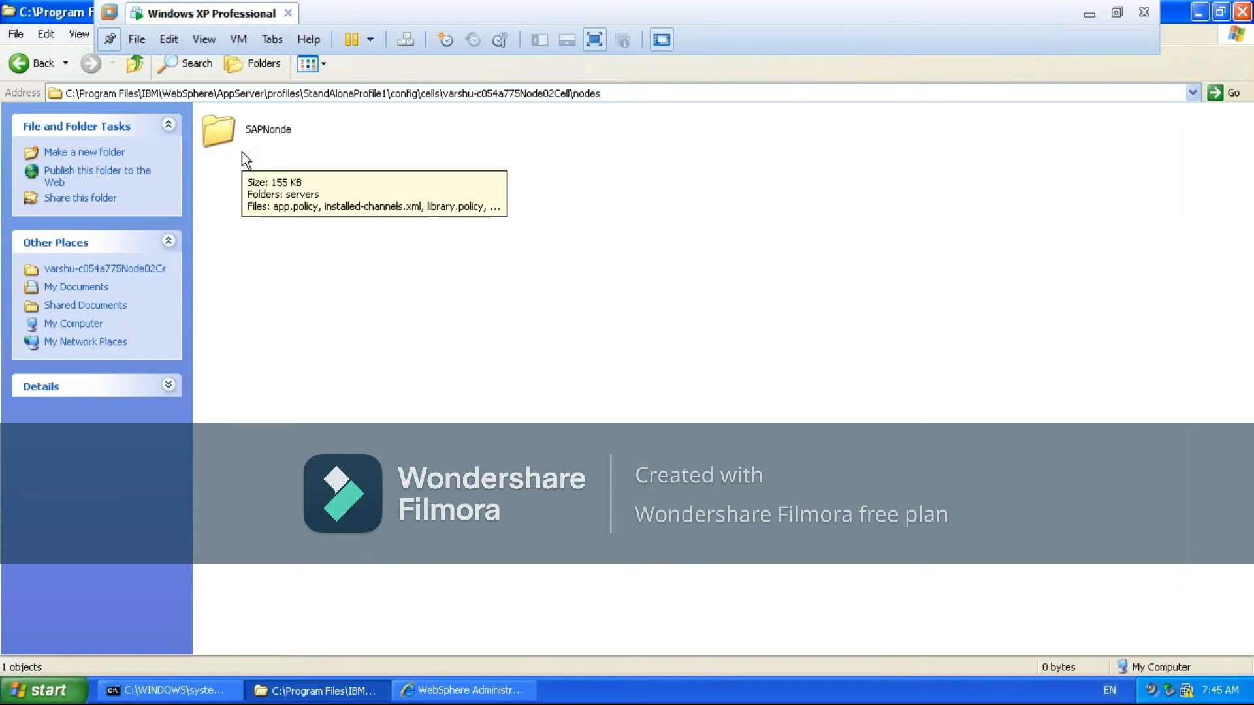
{"action": "double_click", "coordinate": [229, 136]}
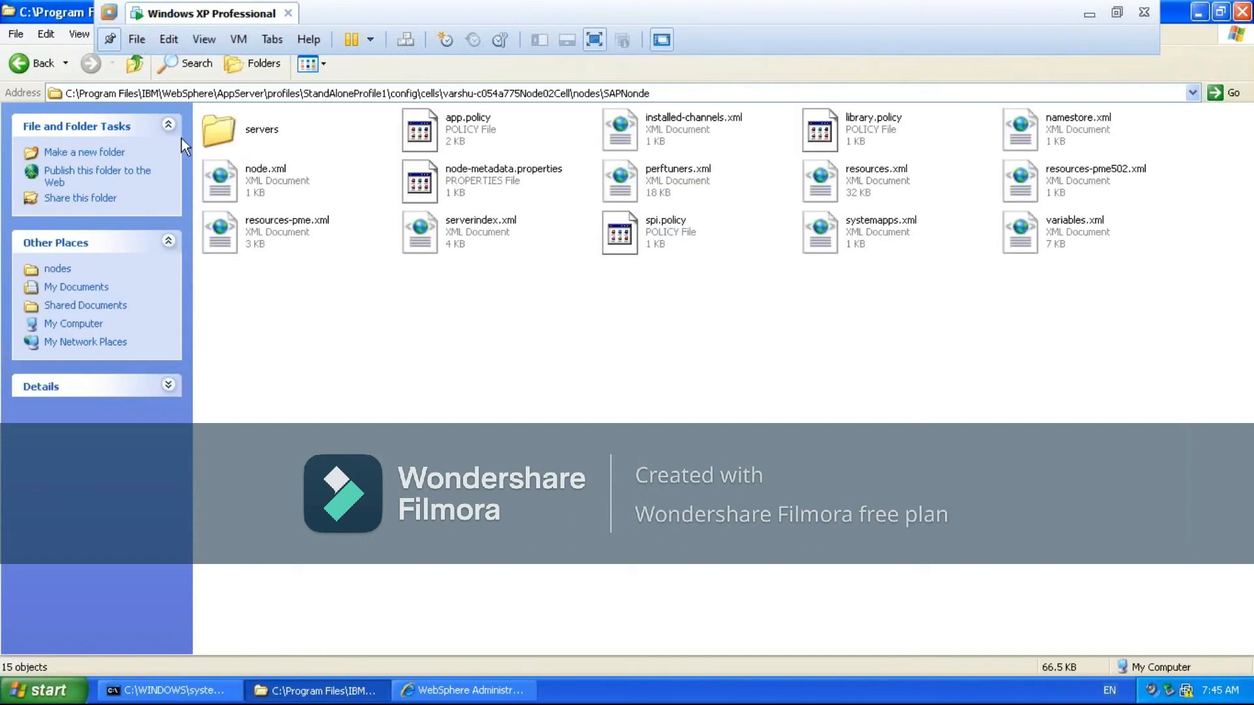
- Open the server1 folder inside the SAPNonde node's servers folder and highlight its full path
{"action": "double_click", "coordinate": [217, 132]}
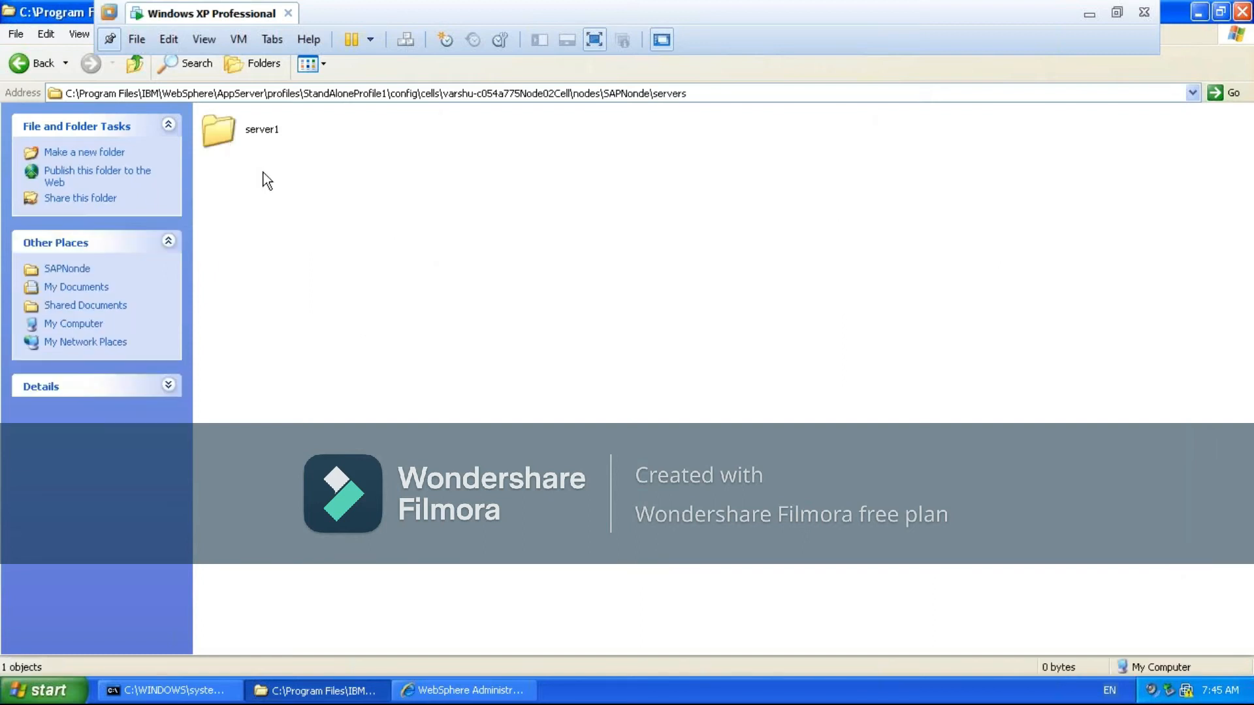
{"action": "double_click", "coordinate": [226, 134]}
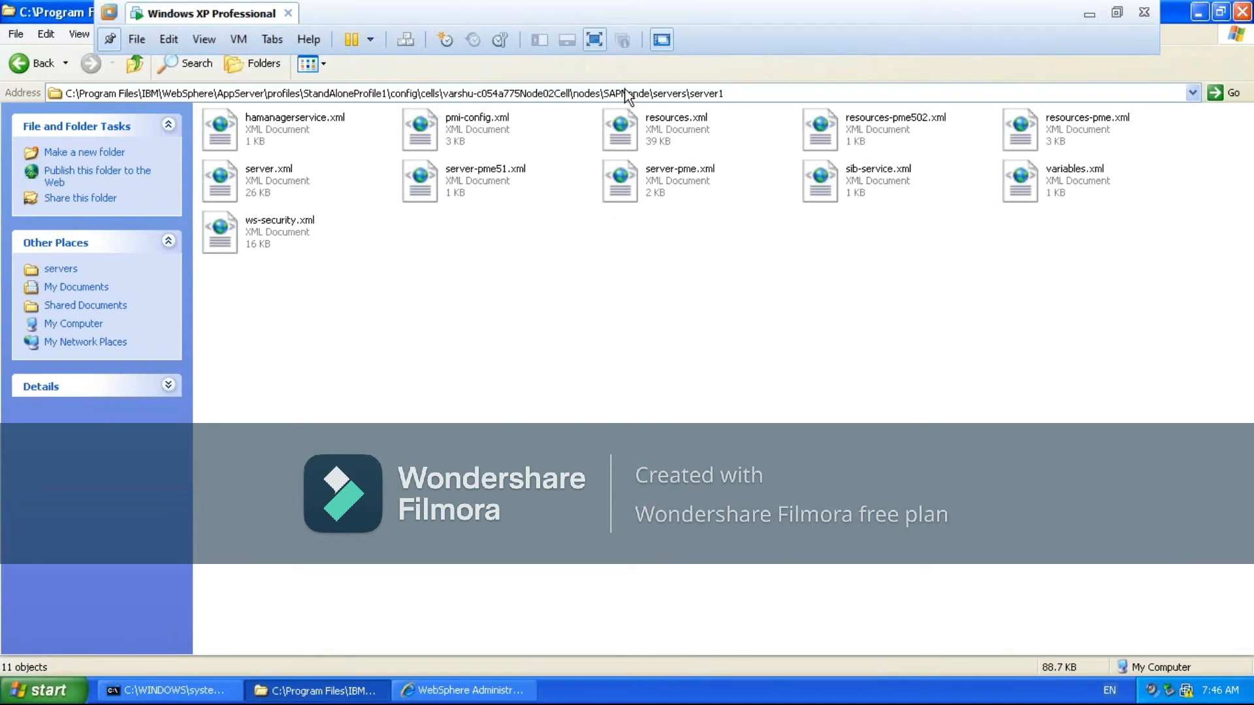
{"action": "left_click", "coordinate": [725, 99]}
{"action": "left_click", "coordinate": [437, 351]}
- Go back up from the server1 folder to C:\Program Files\IBM\WebSphere\AppServer\profiles
{"action": "left_click", "coordinate": [136, 63]}
{"action": "left_click", "coordinate": [135, 63]}
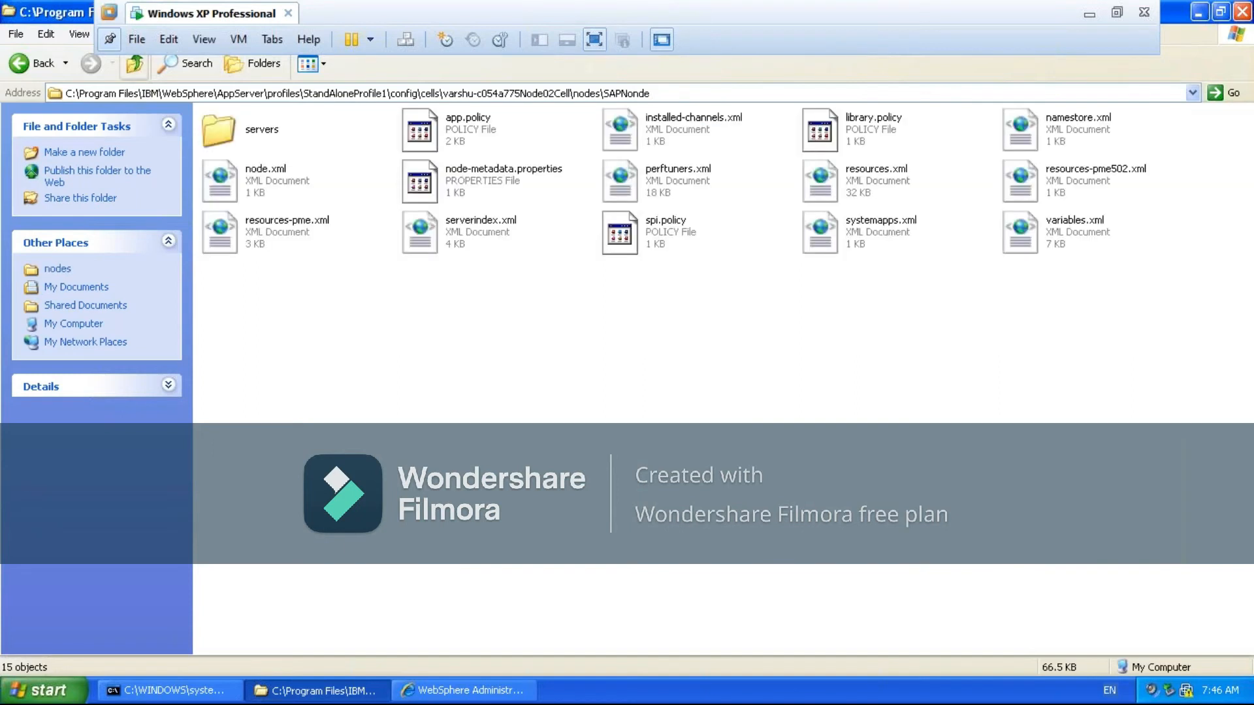
{"action": "left_click", "coordinate": [135, 64]}
{"action": "left_click", "coordinate": [135, 63]}
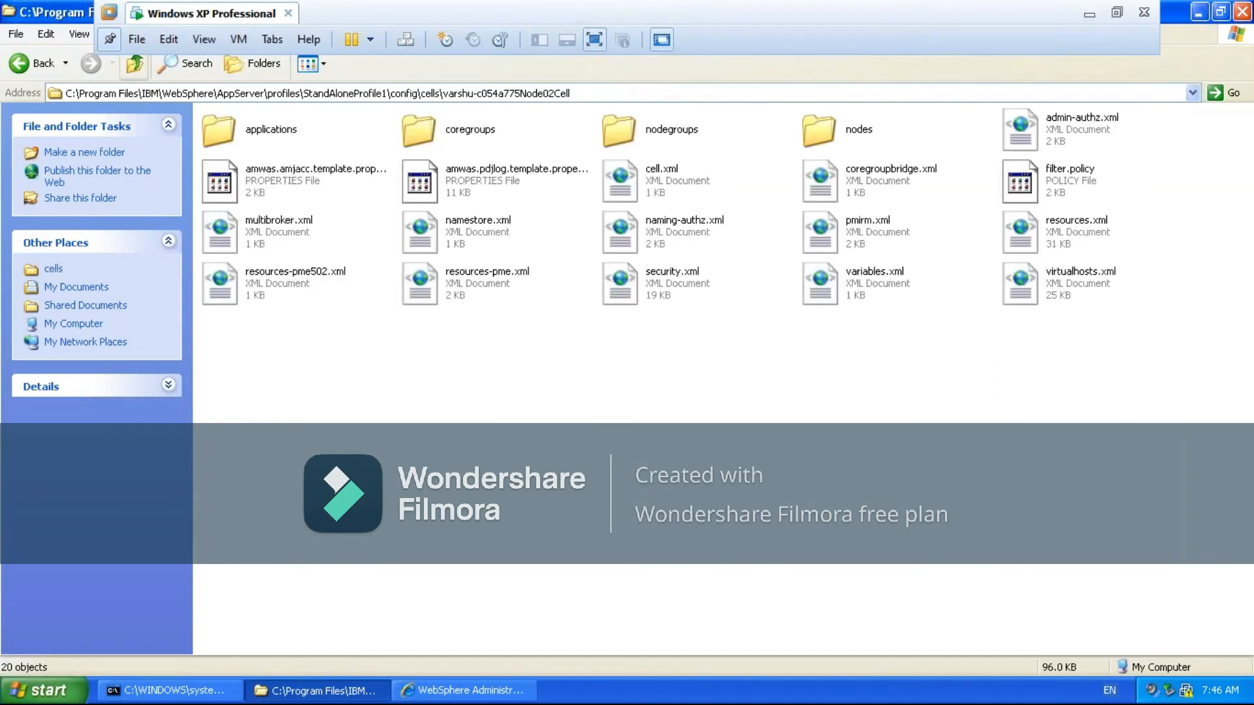
{"action": "left_click", "coordinate": [135, 63]}
{"action": "left_click", "coordinate": [136, 63]}
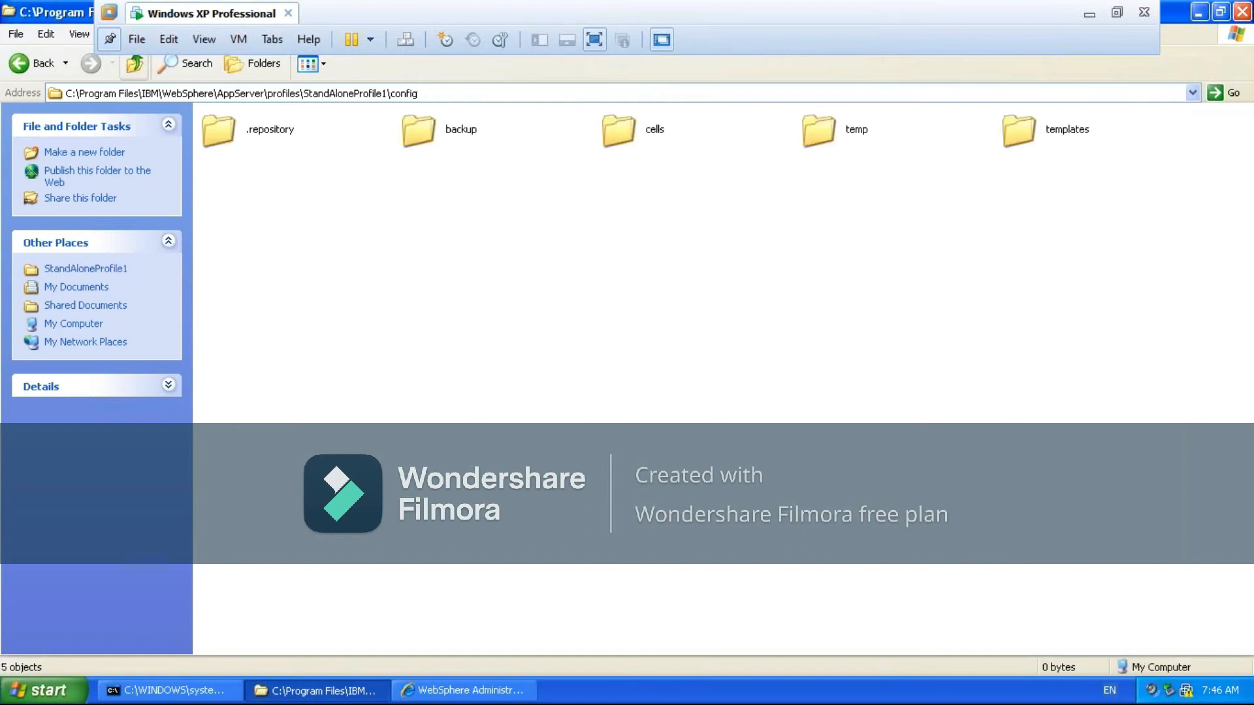
{"action": "left_click", "coordinate": [136, 63]}
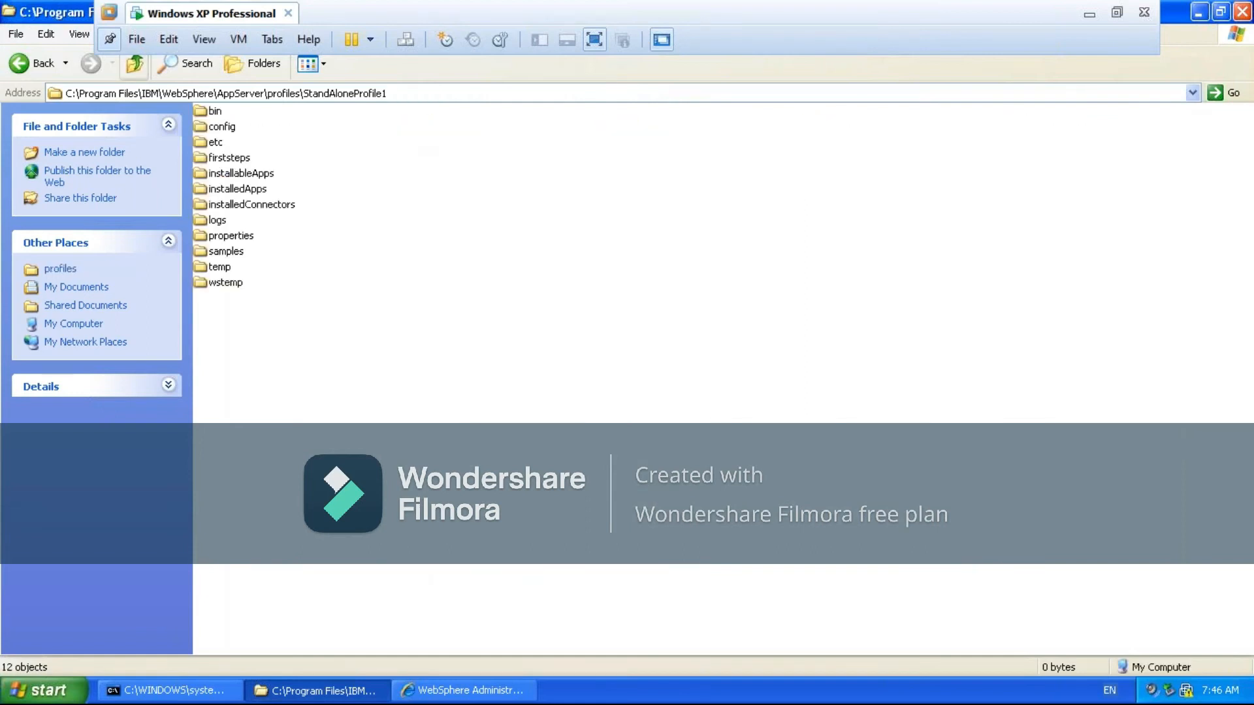
{"action": "left_click", "coordinate": [135, 64]}
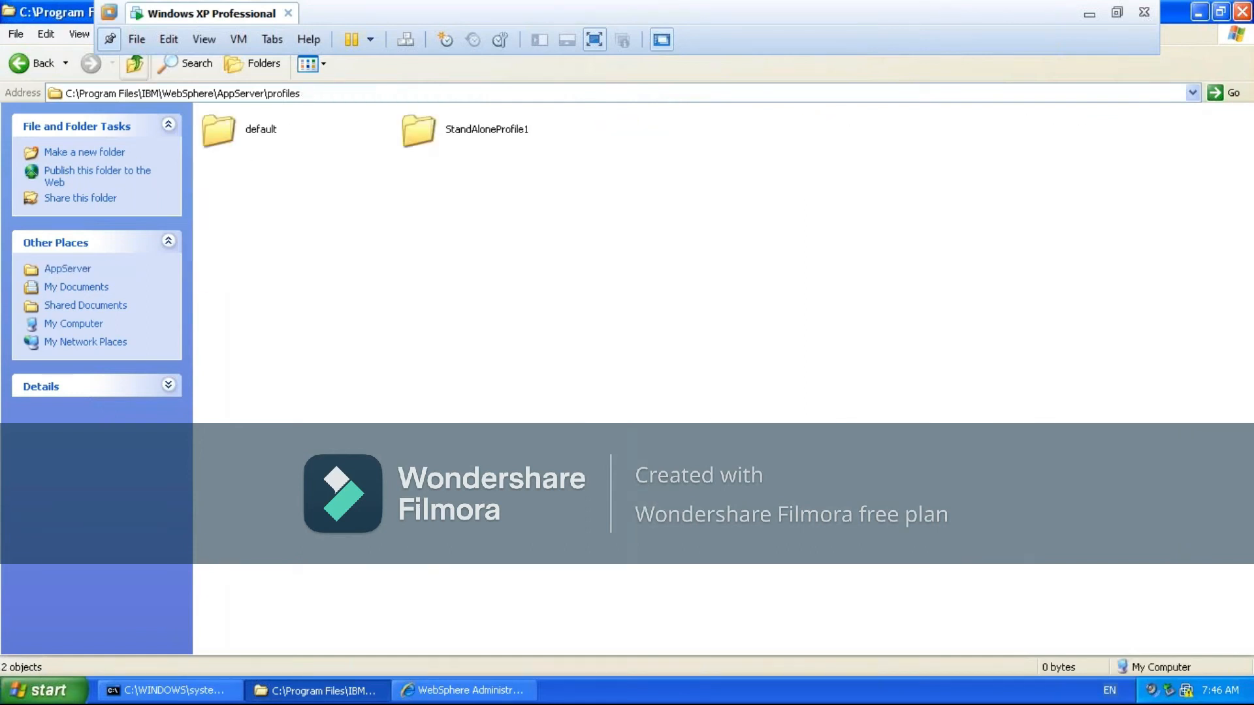
- Compare the default and StandAloneProfile1 profile folders by selecting them alternately, and open StandAloneProfile1
{"action": "left_click", "coordinate": [232, 143]}
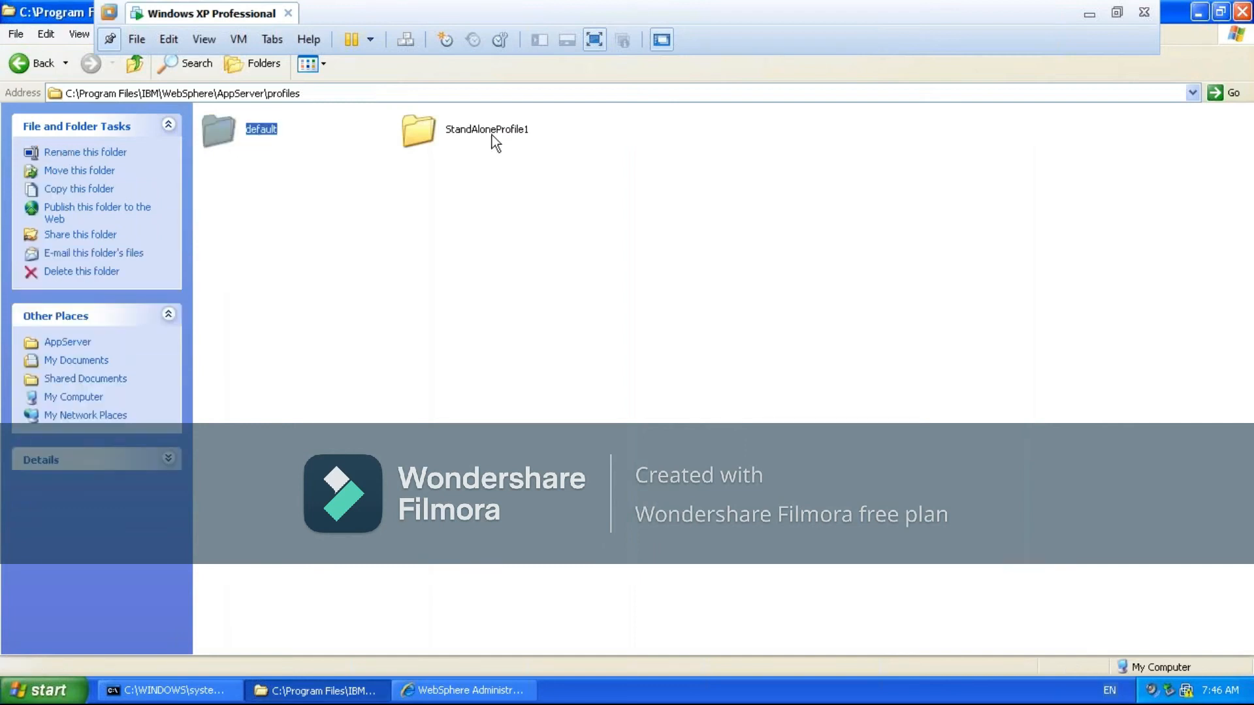
{"action": "left_click", "coordinate": [418, 135]}
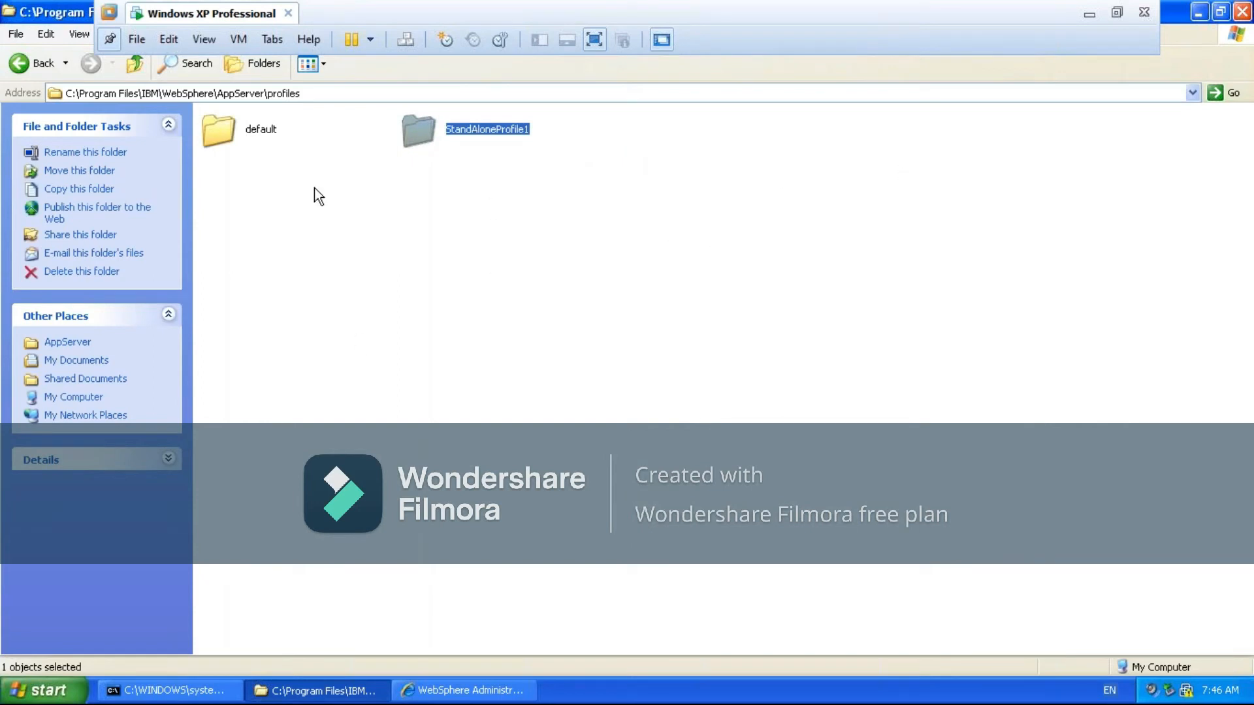
{"action": "left_click", "coordinate": [218, 128]}
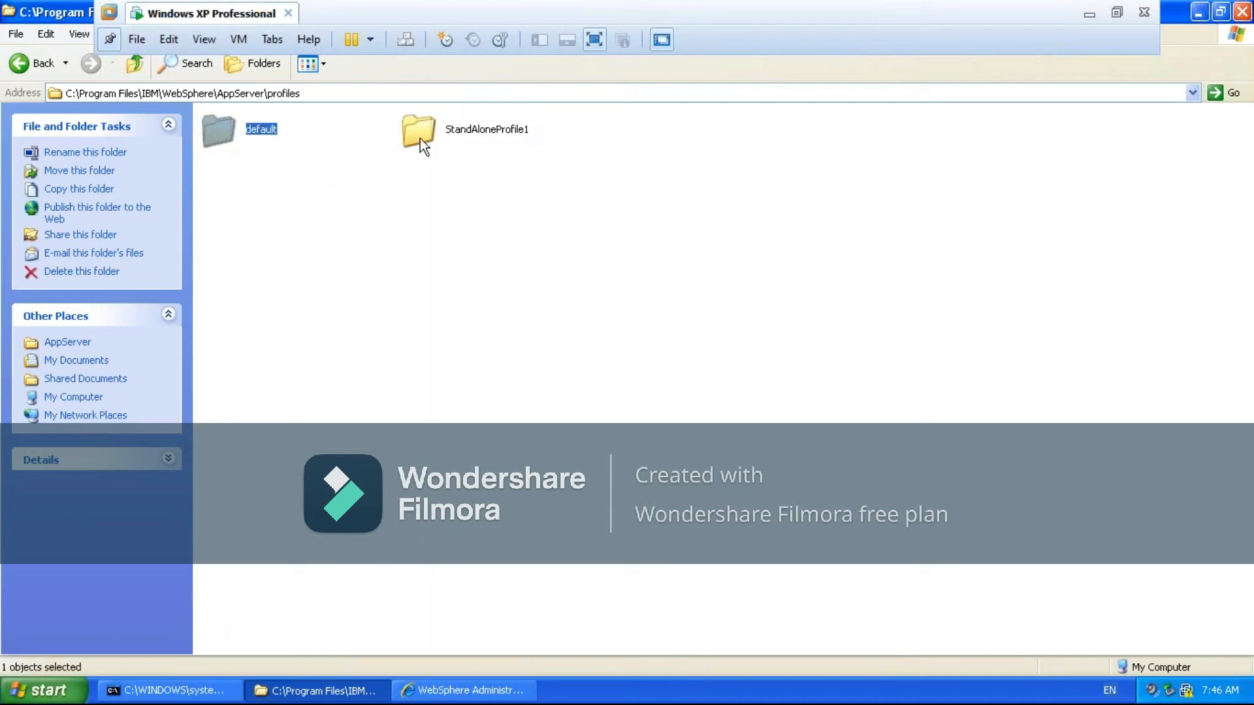
{"action": "left_click", "coordinate": [421, 138]}
{"action": "left_click", "coordinate": [229, 132]}
{"action": "left_click", "coordinate": [415, 139]}
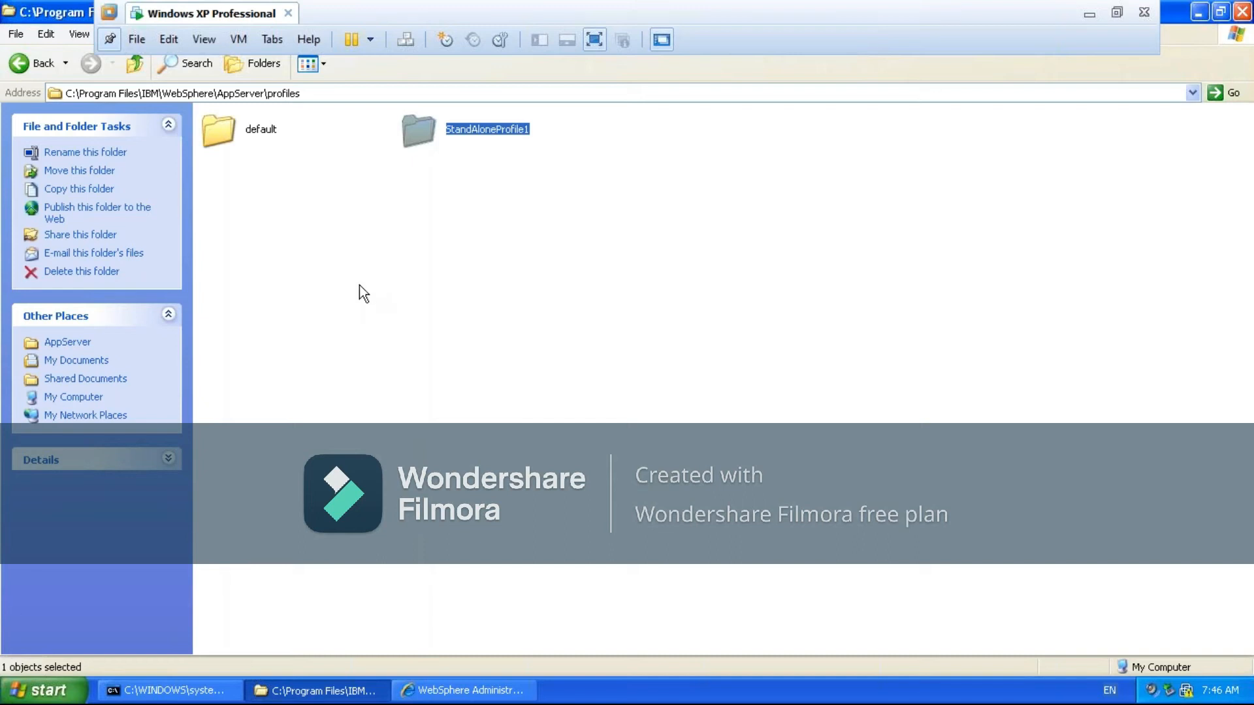
{"action": "left_click", "coordinate": [227, 135]}
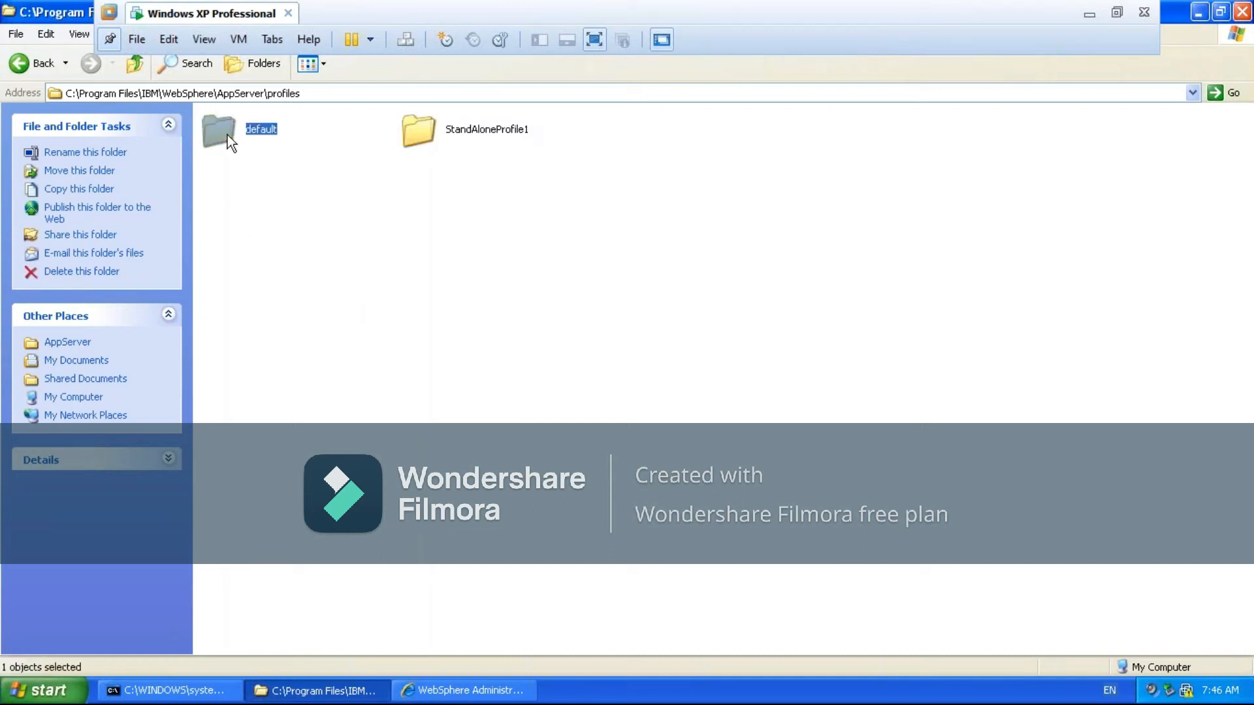
{"action": "left_click", "coordinate": [419, 137]}
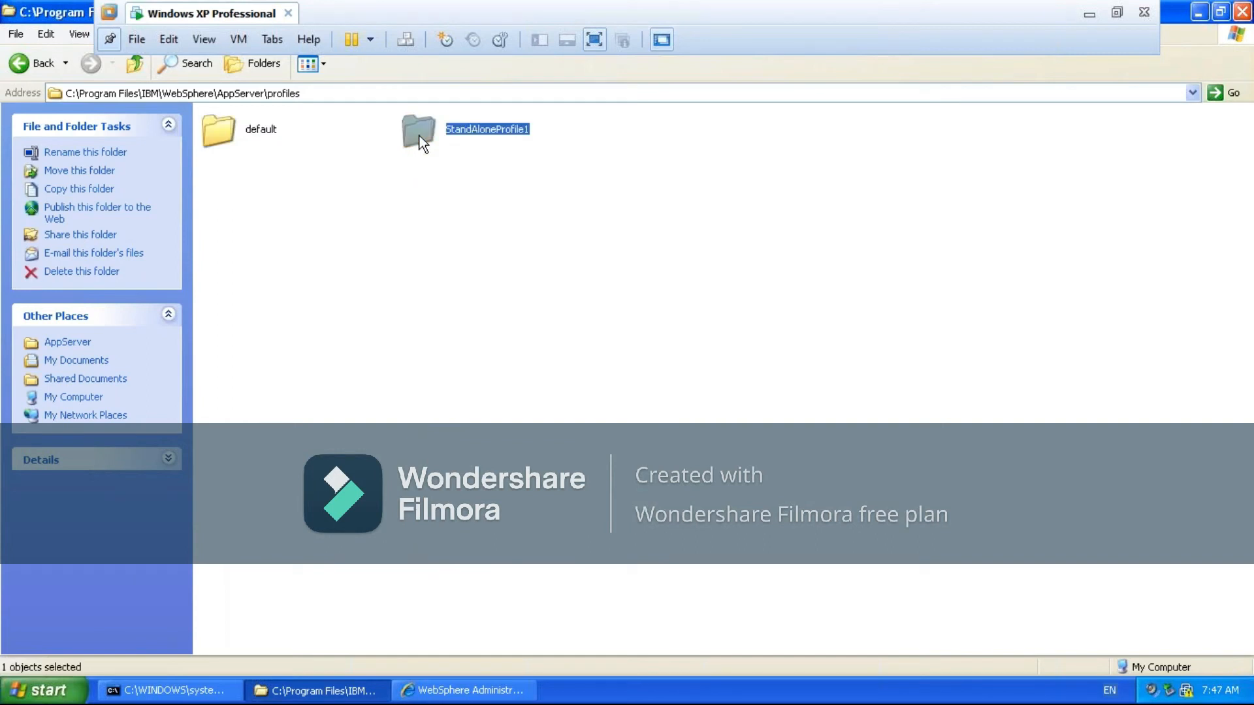
{"action": "left_click", "coordinate": [266, 138]}
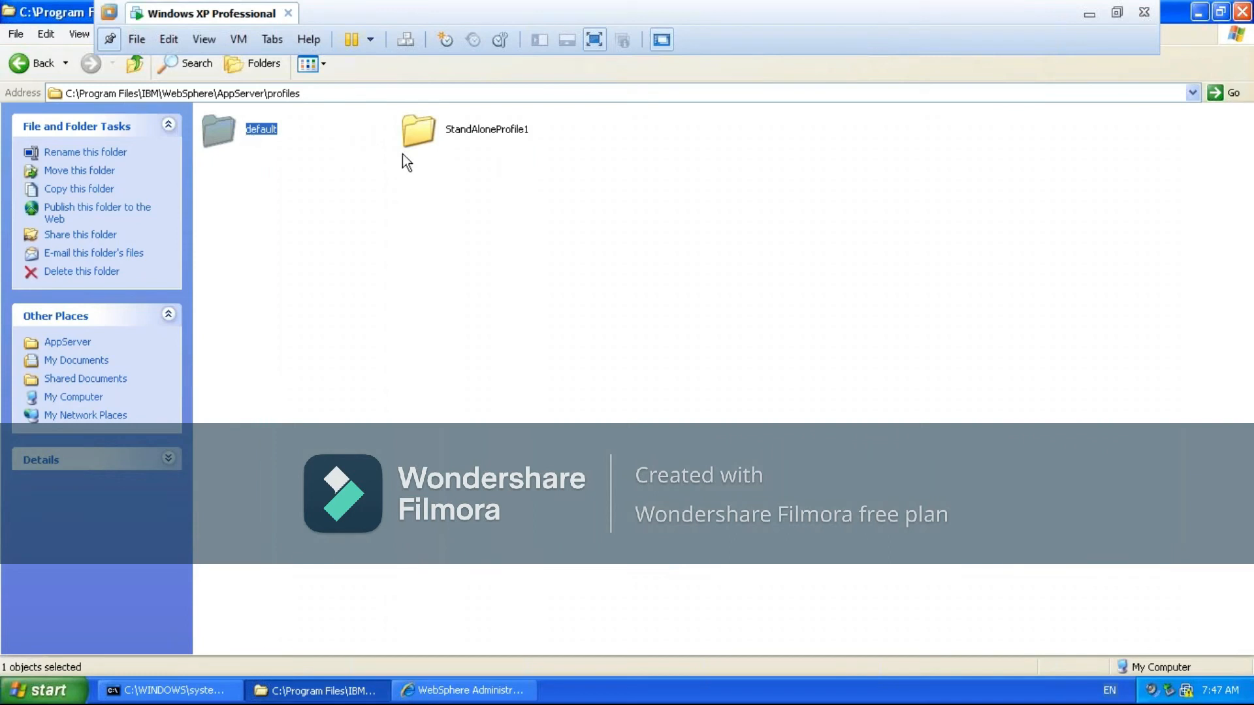
{"action": "mouse_move", "coordinate": [440, 123]}
{"action": "left_click", "coordinate": [420, 135]}
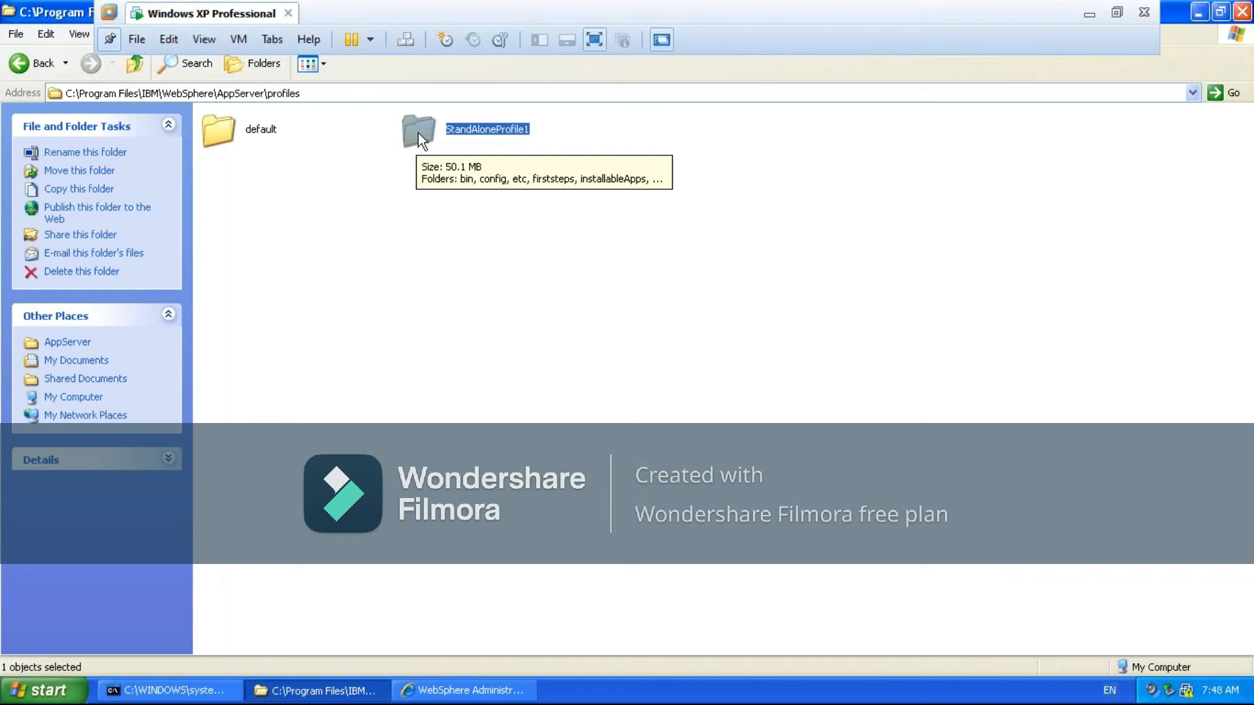
{"action": "double_click", "coordinate": [418, 132]}
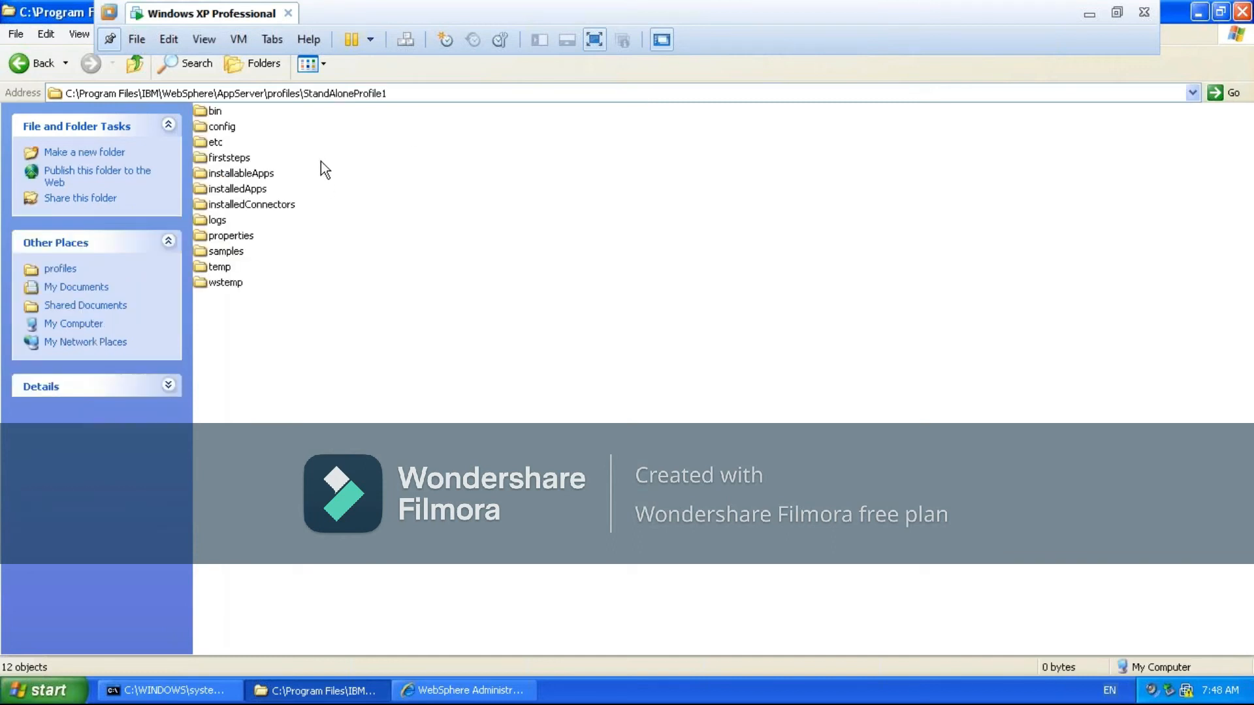
- Switch to the command prompt, clear it, and list the contents of the profiles directory with cd ../.. and dir
{"action": "left_click", "coordinate": [184, 691]}
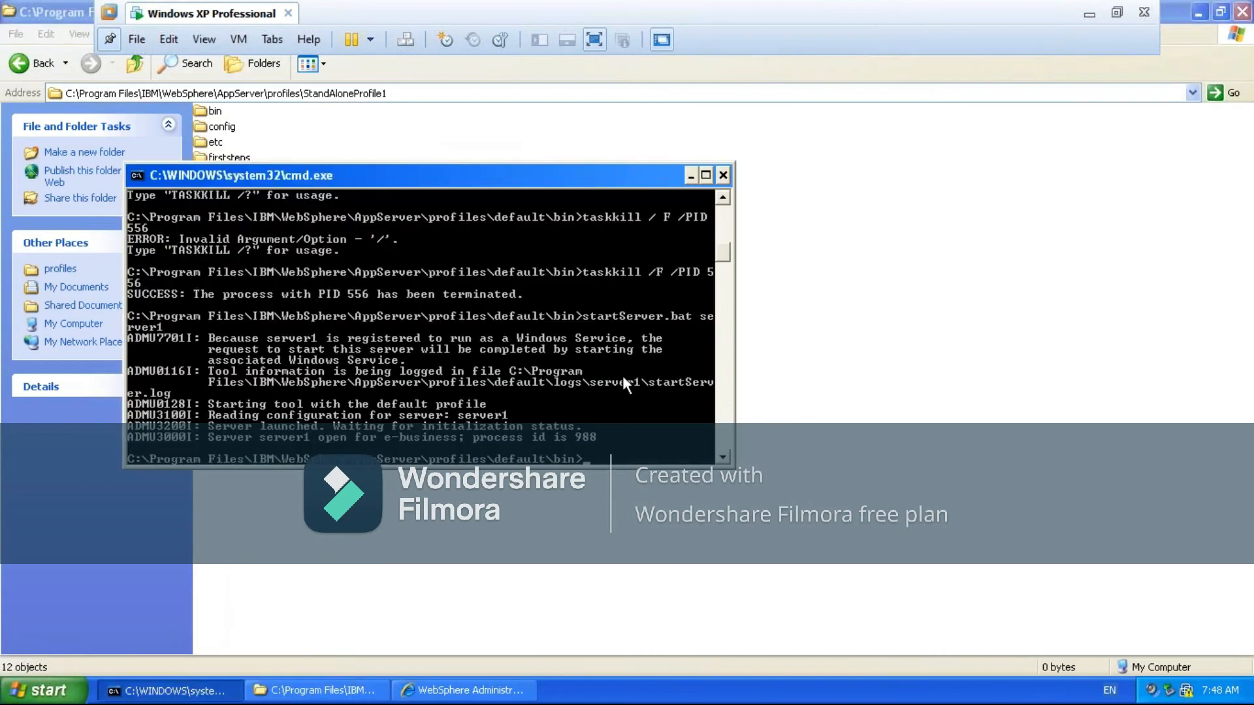
{"action": "type", "text": "cls"}
{"action": "key", "text": "Return"}
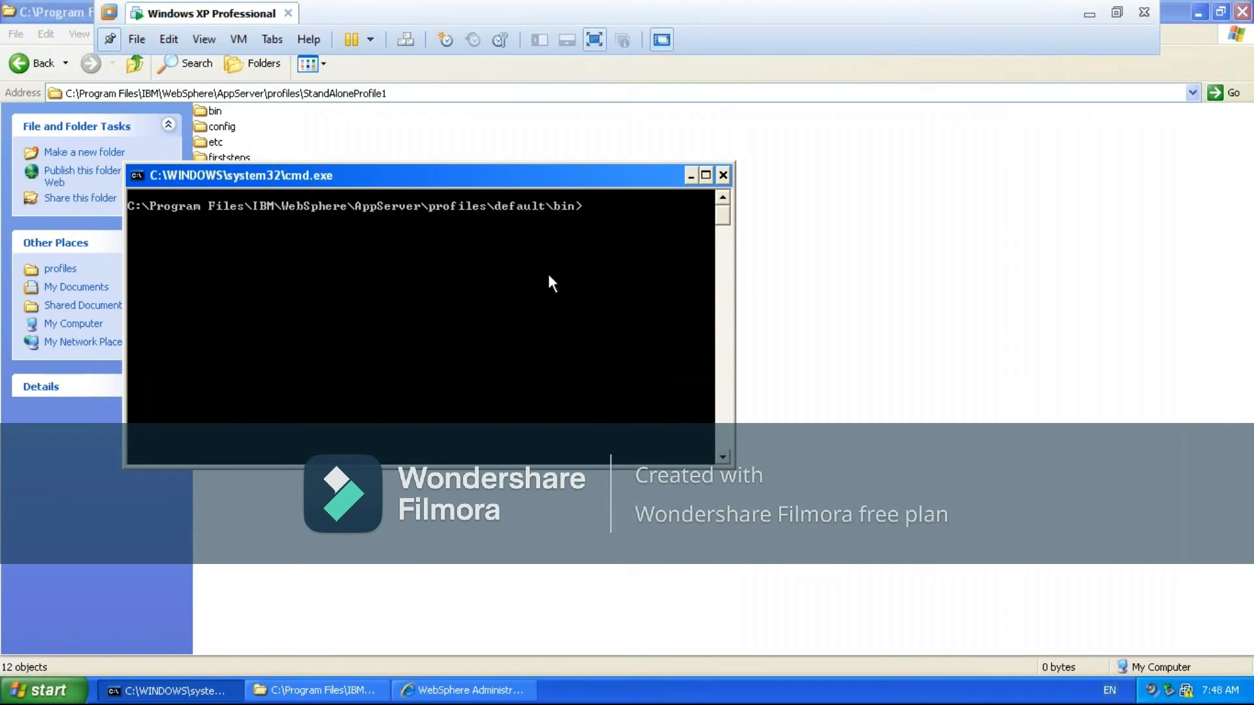
{"action": "type", "text": "cd ../.."}
{"action": "key", "text": "Return"}
{"action": "type", "text": "dir"}
{"action": "key", "text": "Return"}
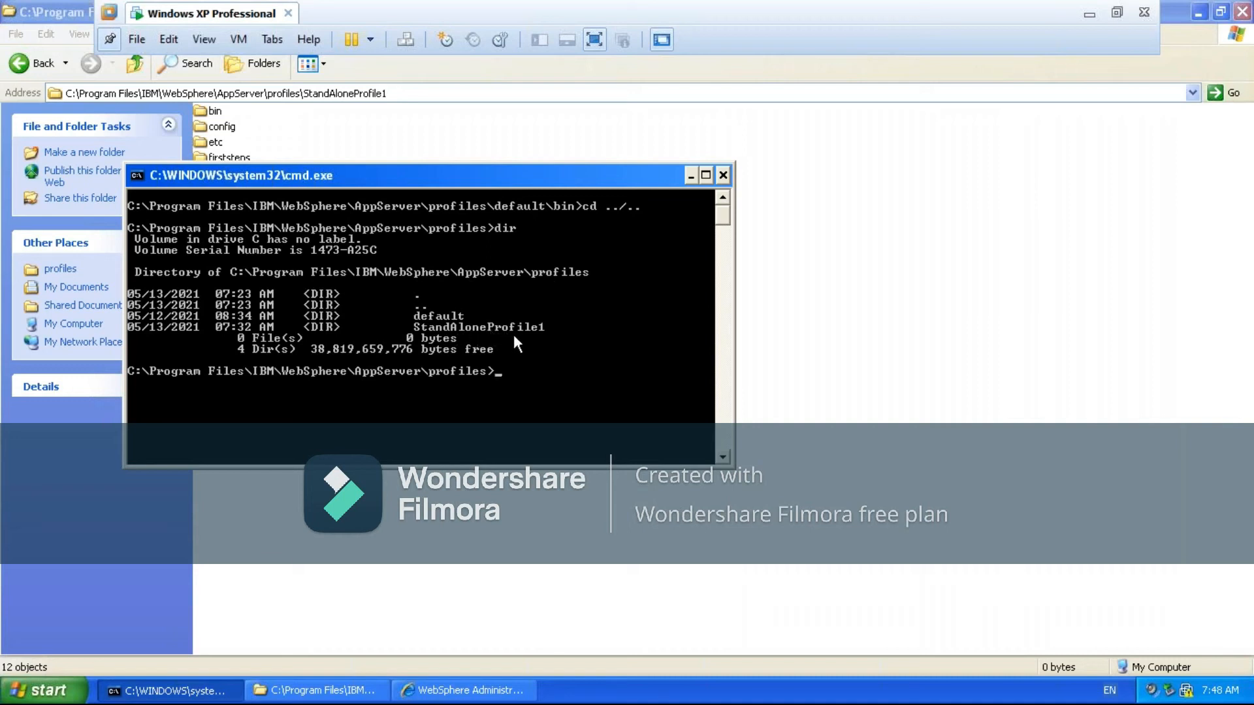
- Change to the StandAloneProfile1\bin directory and start the profile's server with startServer.bat server1
{"action": "type", "text": "cd StandAloneProfile1"}
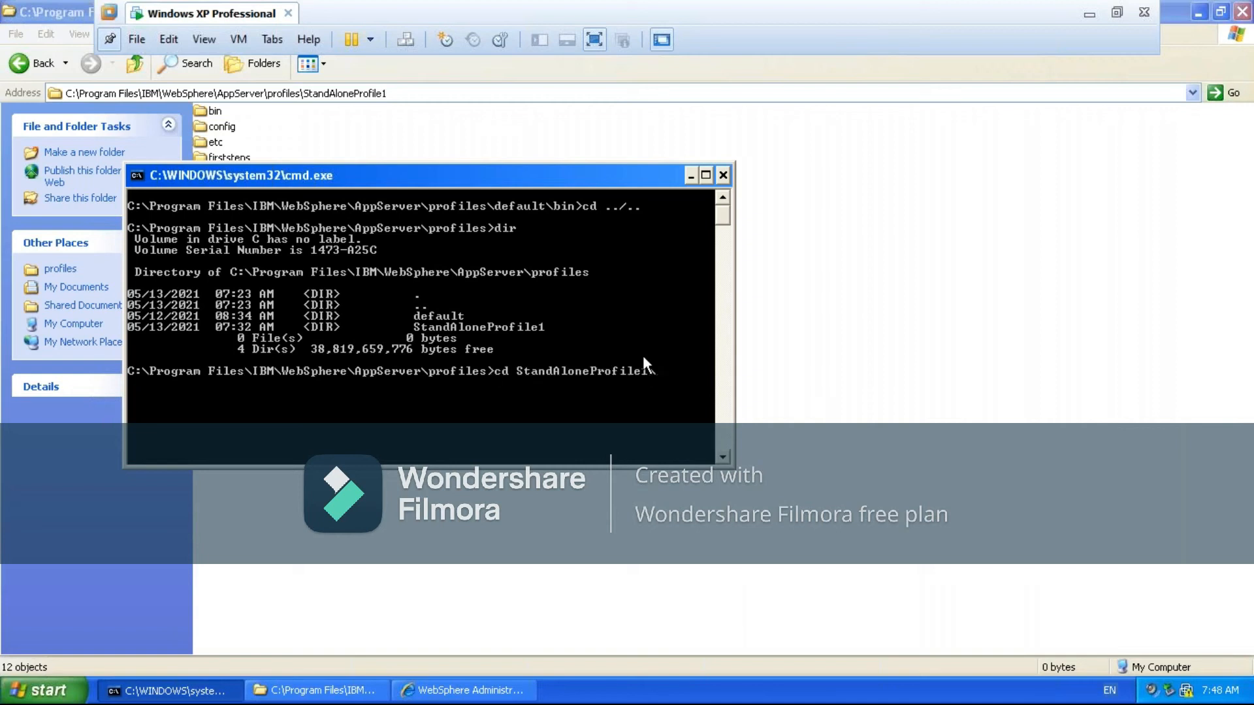
{"action": "type", "text": "\\bin"}
{"action": "key", "text": "Return"}
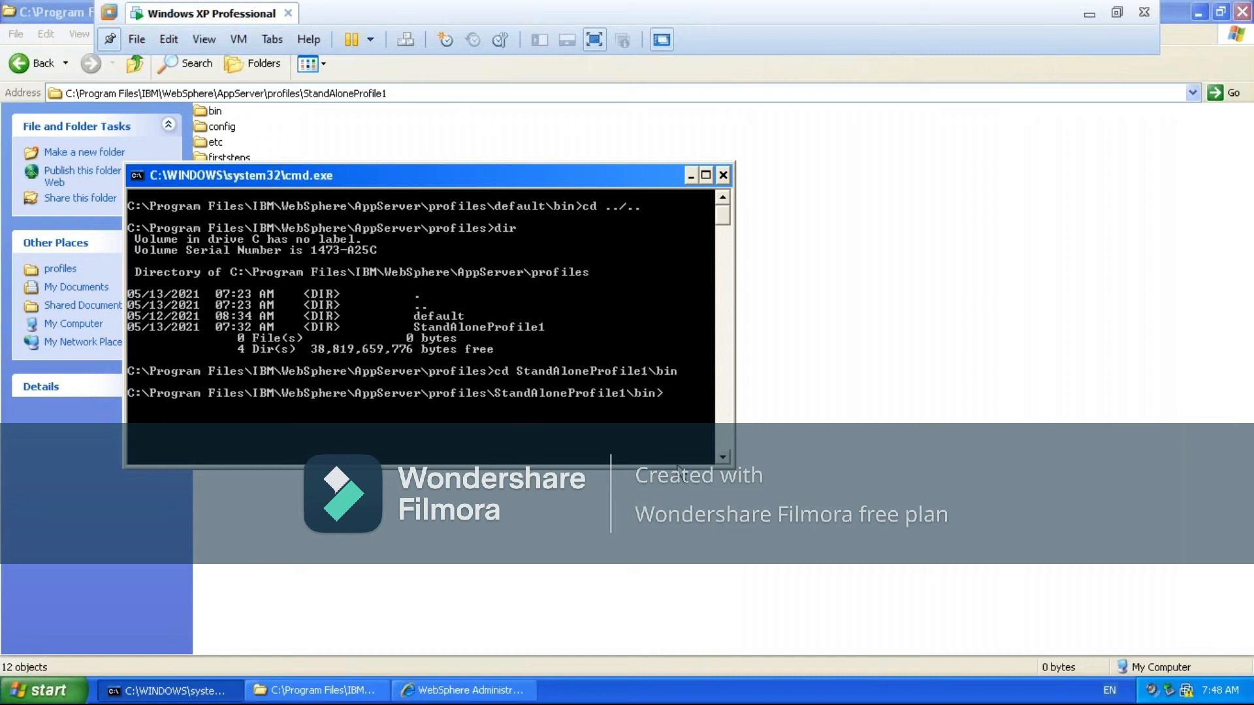
{"action": "type", "text": "startServer.bat server1"}
{"action": "key", "text": "Return"}
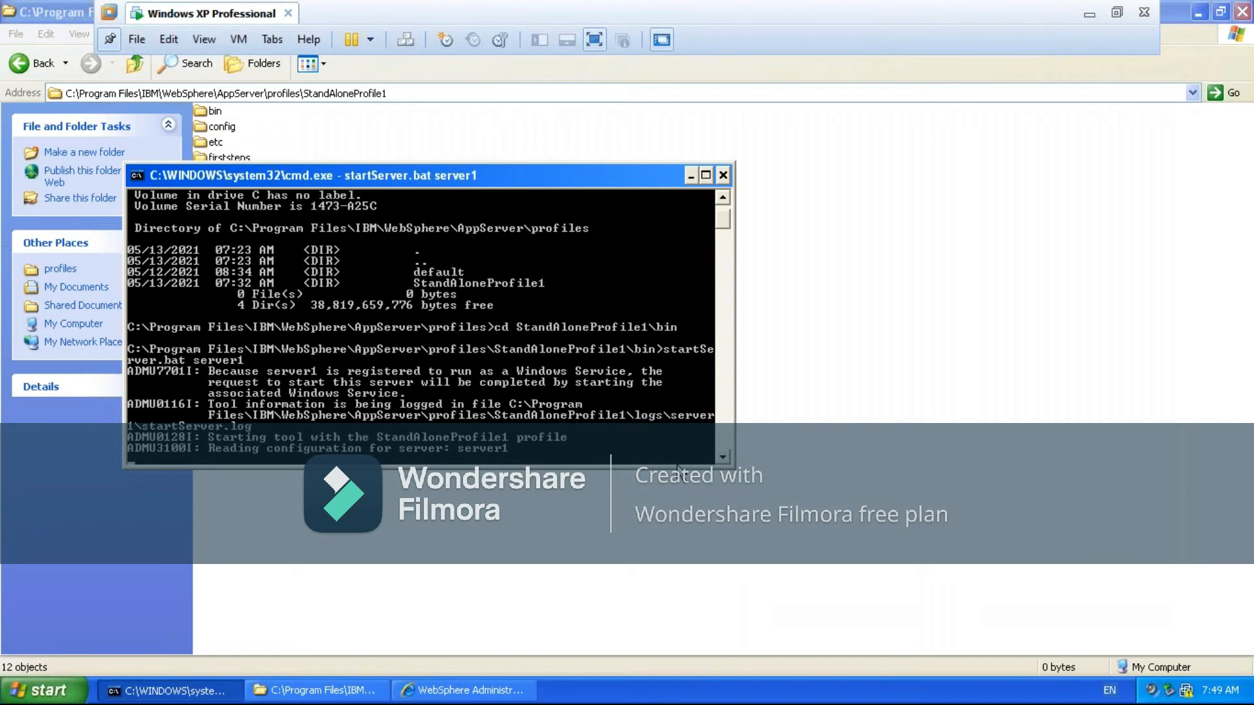
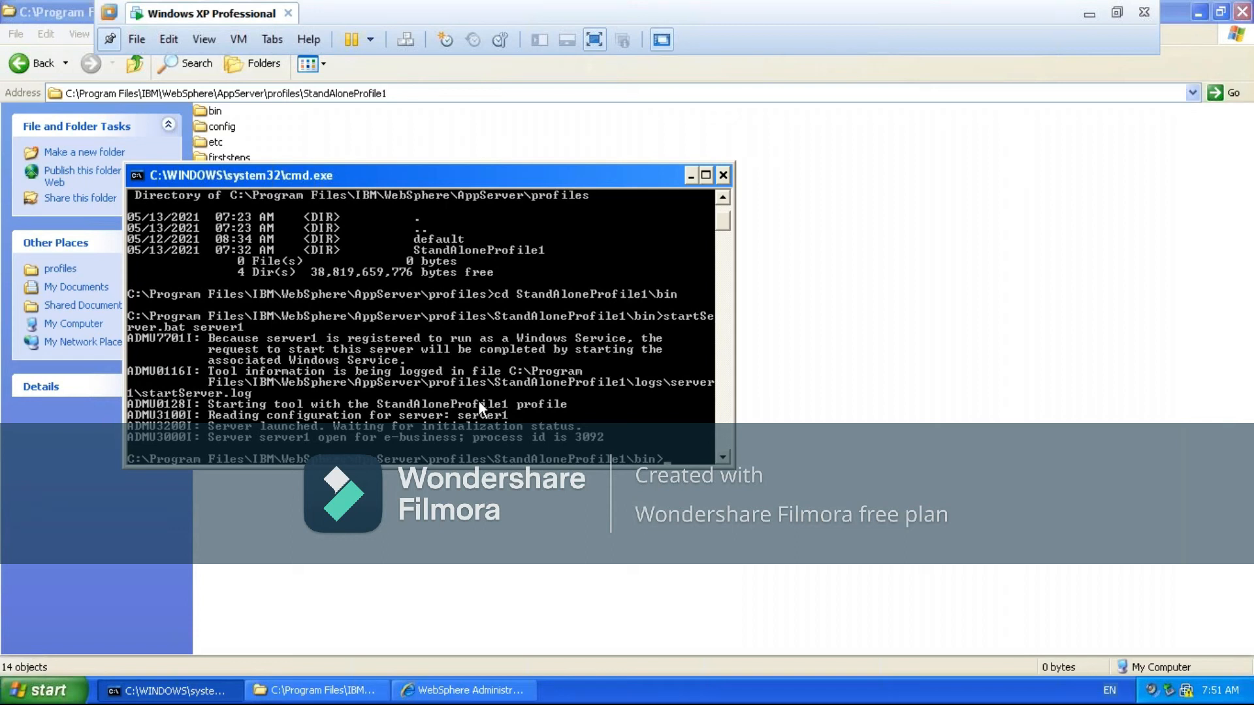
- Switch to the browser, log out of the default profile's administrative console, and restore the browser window to a smaller size
{"action": "left_click", "coordinate": [469, 692]}
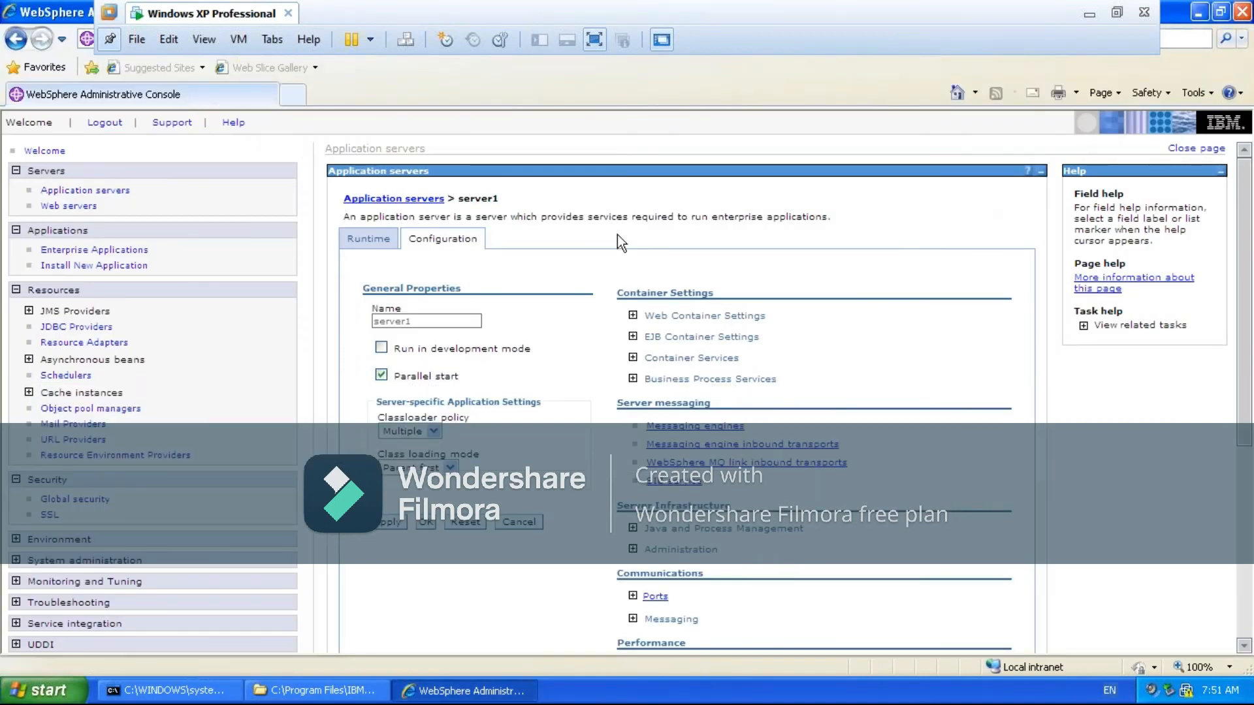
{"action": "left_click", "coordinate": [101, 124]}
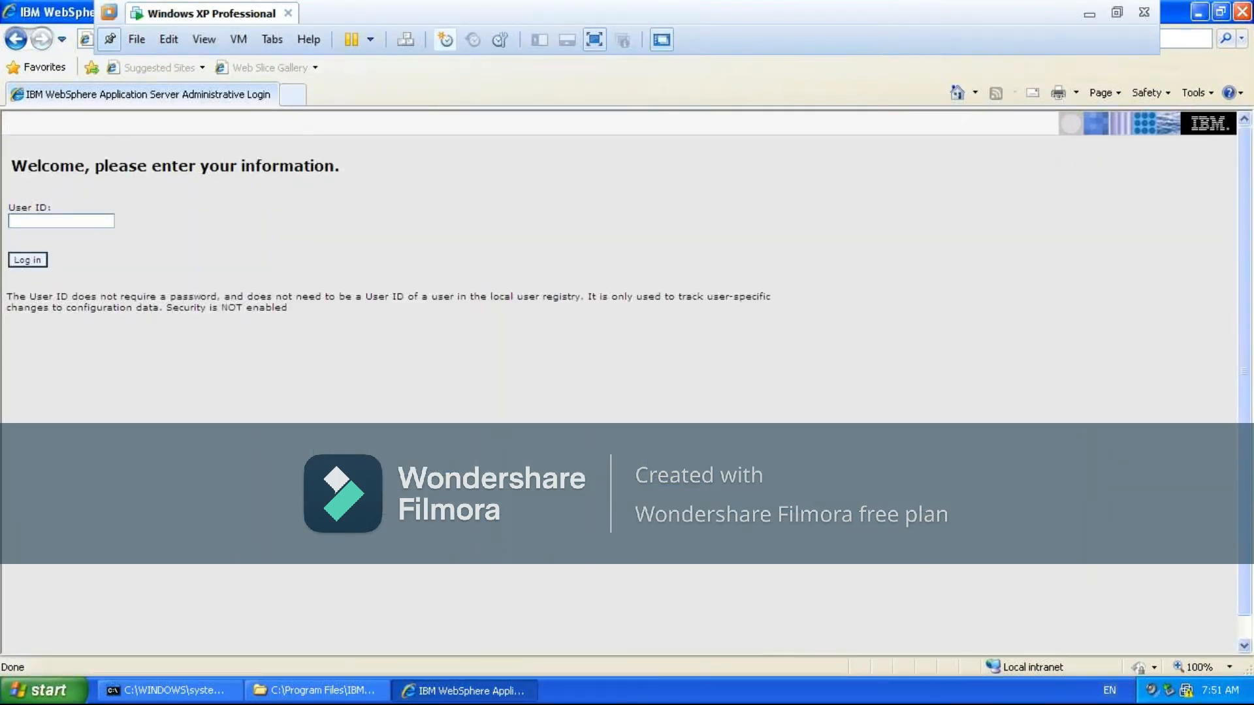
{"action": "left_click", "coordinate": [1220, 11]}
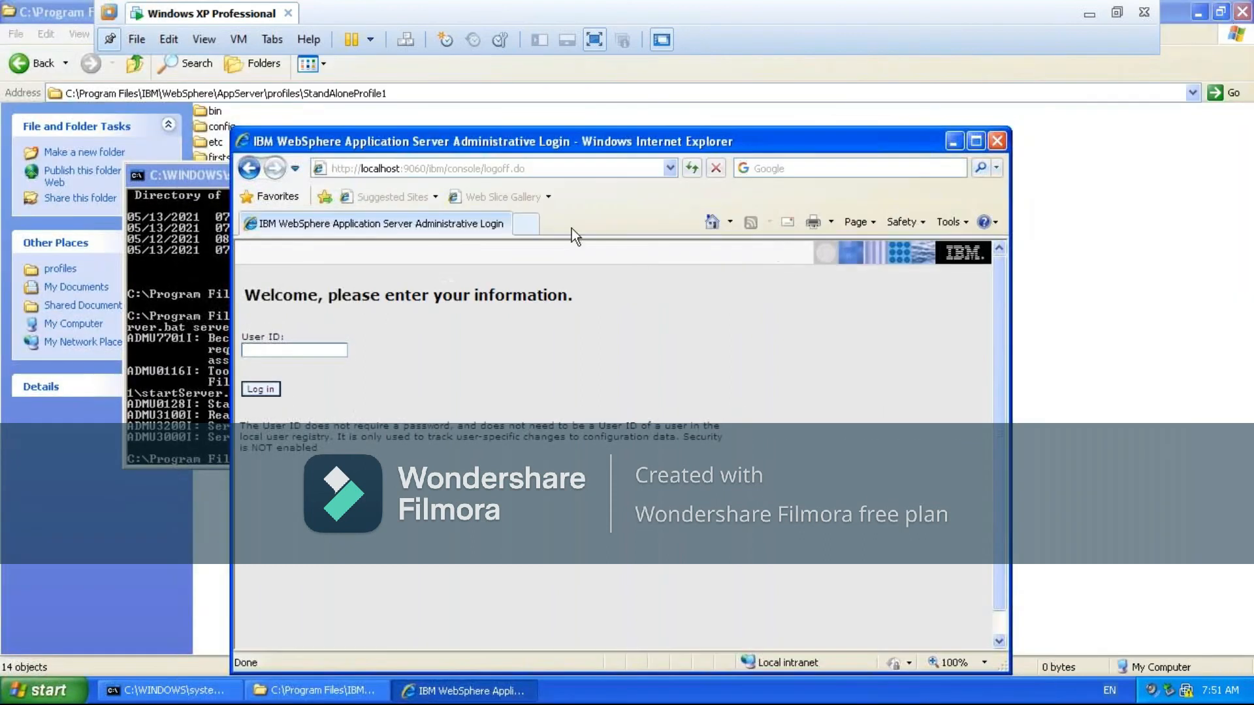
{"action": "left_click", "coordinate": [570, 167]}
{"action": "left_click", "coordinate": [570, 167]}
{"action": "key", "text": "BackSpace"}
{"action": "key", "text": "BackSpace"}
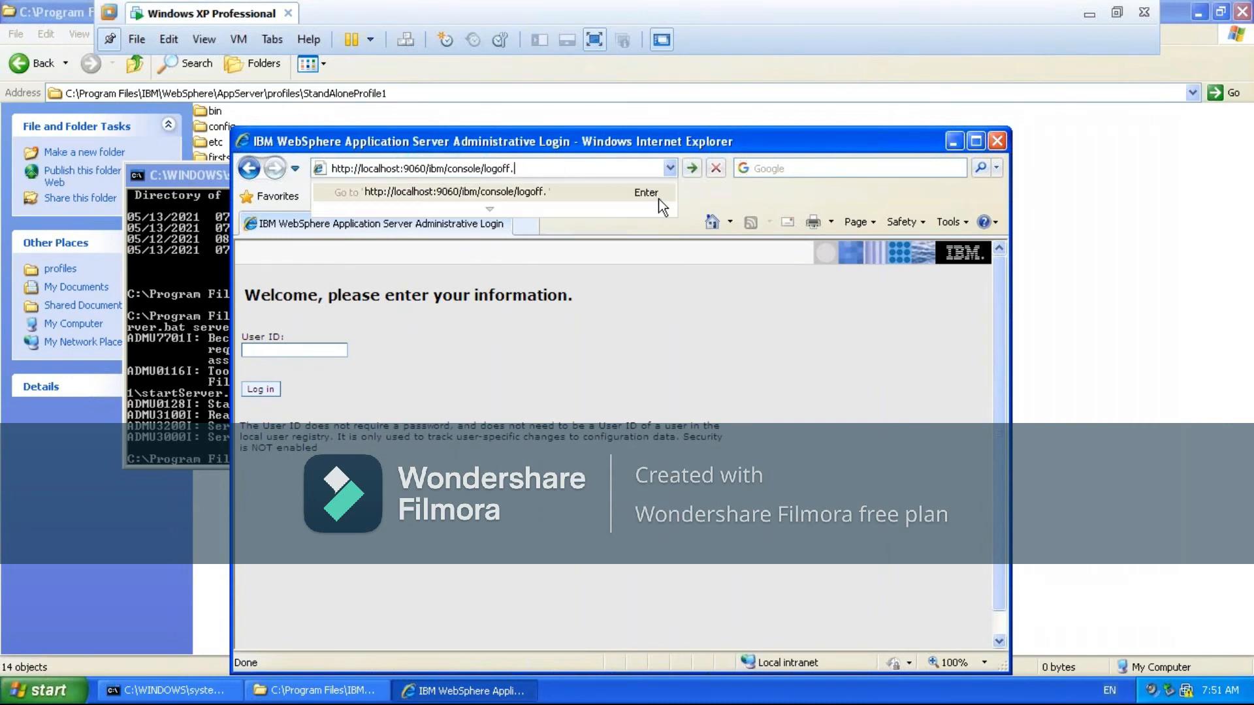
{"action": "key", "text": "BackSpace"}
{"action": "key", "text": "BackSpace"}
{"action": "key", "text": "BackSpace"}
{"action": "key", "text": "BackSpace"}
{"action": "key", "text": "BackSpace"}
{"action": "key", "text": "BackSpace"}
{"action": "key", "text": "BackSpace"}
{"action": "key", "text": "BackSpace"}
{"action": "key", "text": "BackSpace"}
{"action": "key", "text": "BackSpace"}
{"action": "key", "text": "BackSpace"}
{"action": "key", "text": "BackSpace"}
{"action": "key", "text": "BackSpace"}
{"action": "key", "text": "BackSpace"}
{"action": "key", "text": "BackSpace"}
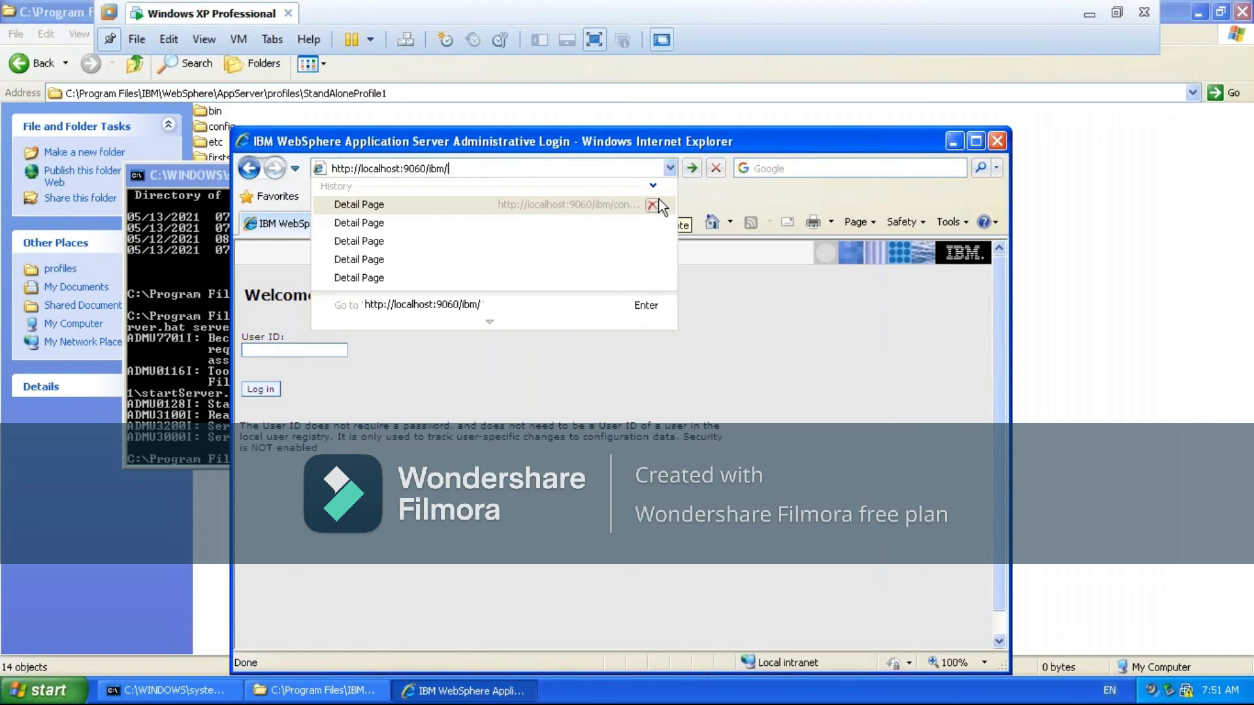
{"action": "key", "text": "BackSpace"}
{"action": "key", "text": "BackSpace"}
{"action": "key", "text": "BackSpace"}
{"action": "key", "text": "BackSpace"}
{"action": "key", "text": "BackSpace"}
{"action": "key", "text": "BackSpace"}
{"action": "key", "text": "BackSpace"}
{"action": "key", "text": "BackSpace"}
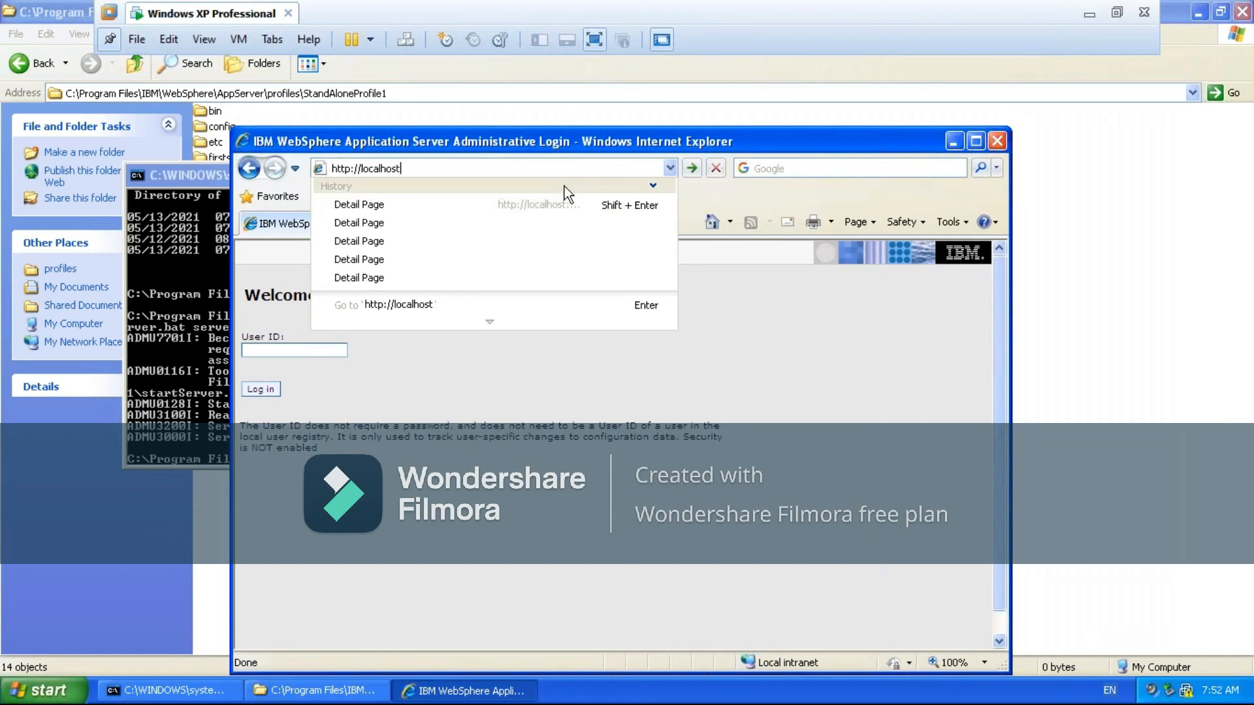
{"action": "type", "text": ":9060"}
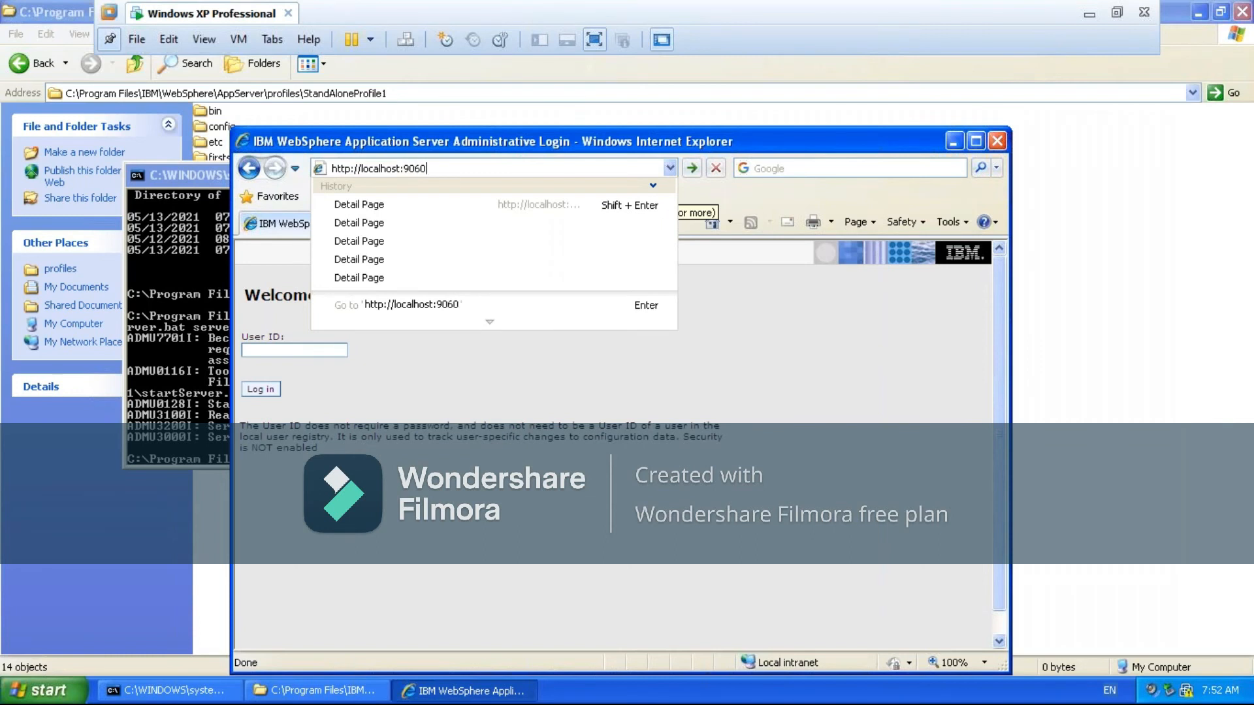
{"action": "type", "text": "/"}
{"action": "type", "text": "ibm"}
{"action": "type", "text": "/con"}
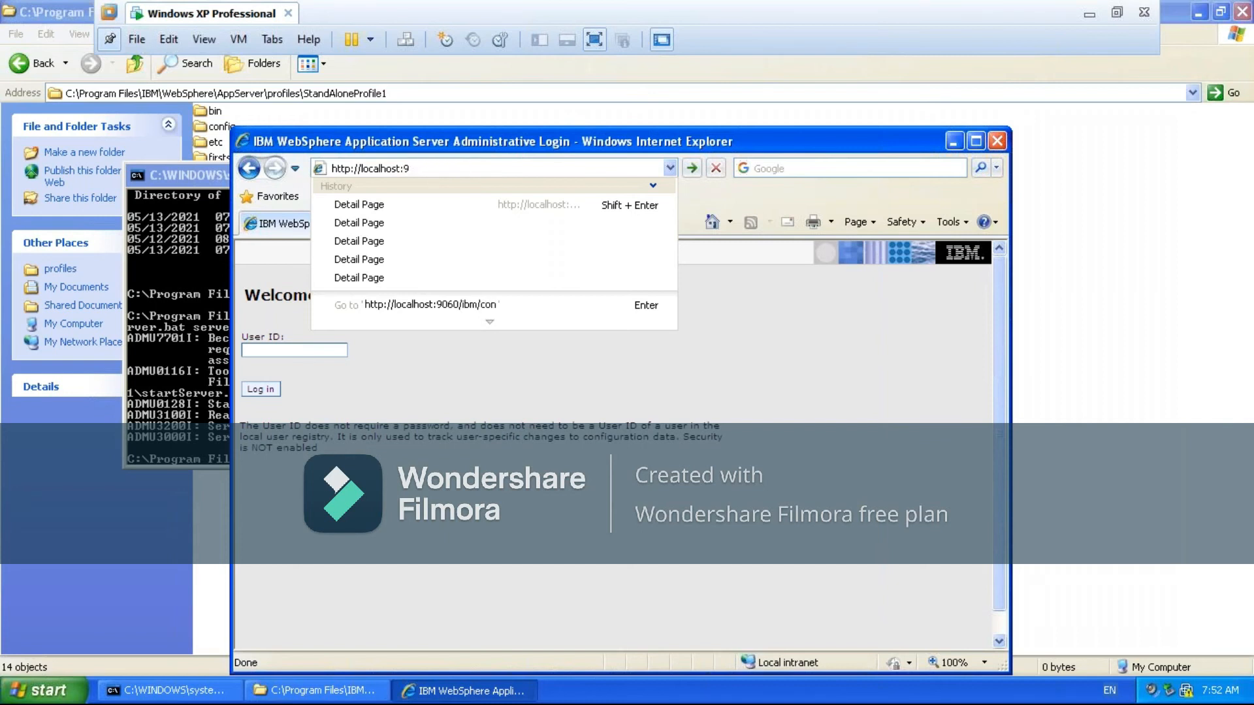
{"action": "type", "text": "sole"}
{"action": "key", "text": "Return"}
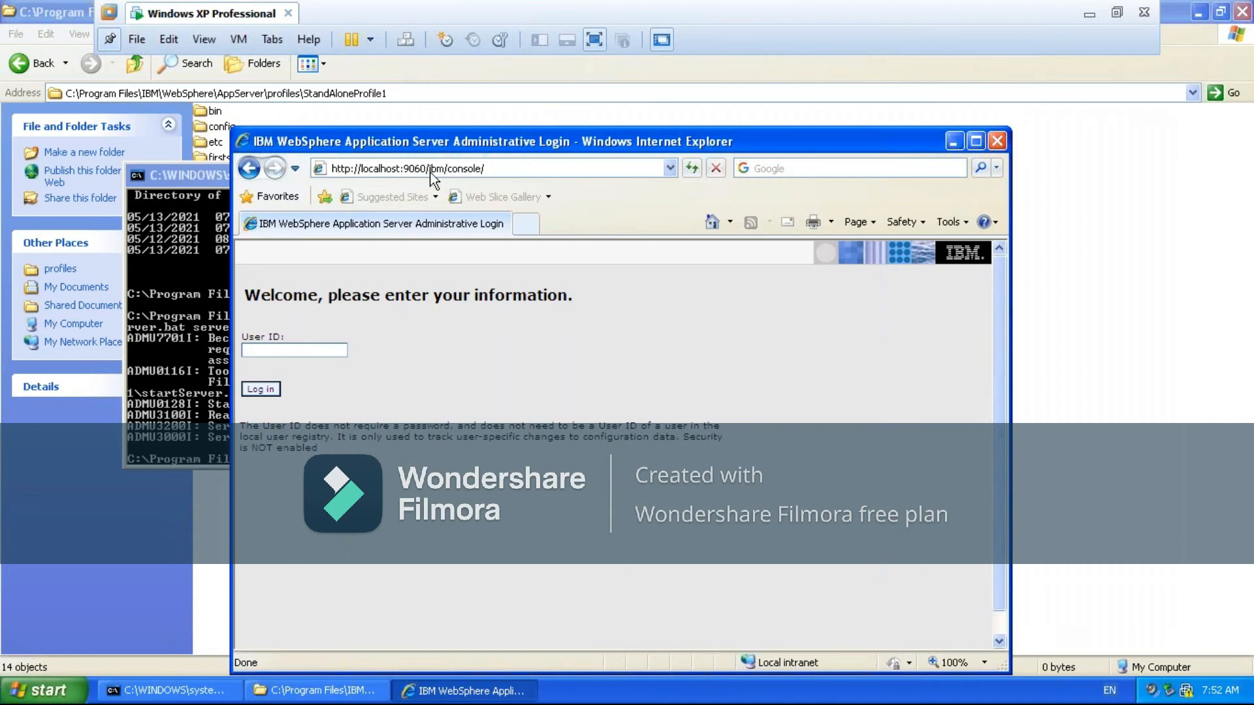
- Change the port in the console address to 9061, load the page, and log in with the User ID left blank
{"action": "left_click", "coordinate": [499, 168]}
{"action": "left_click", "coordinate": [499, 169]}
{"action": "key", "text": "BackSpace"}
{"action": "type", "text": "1"}
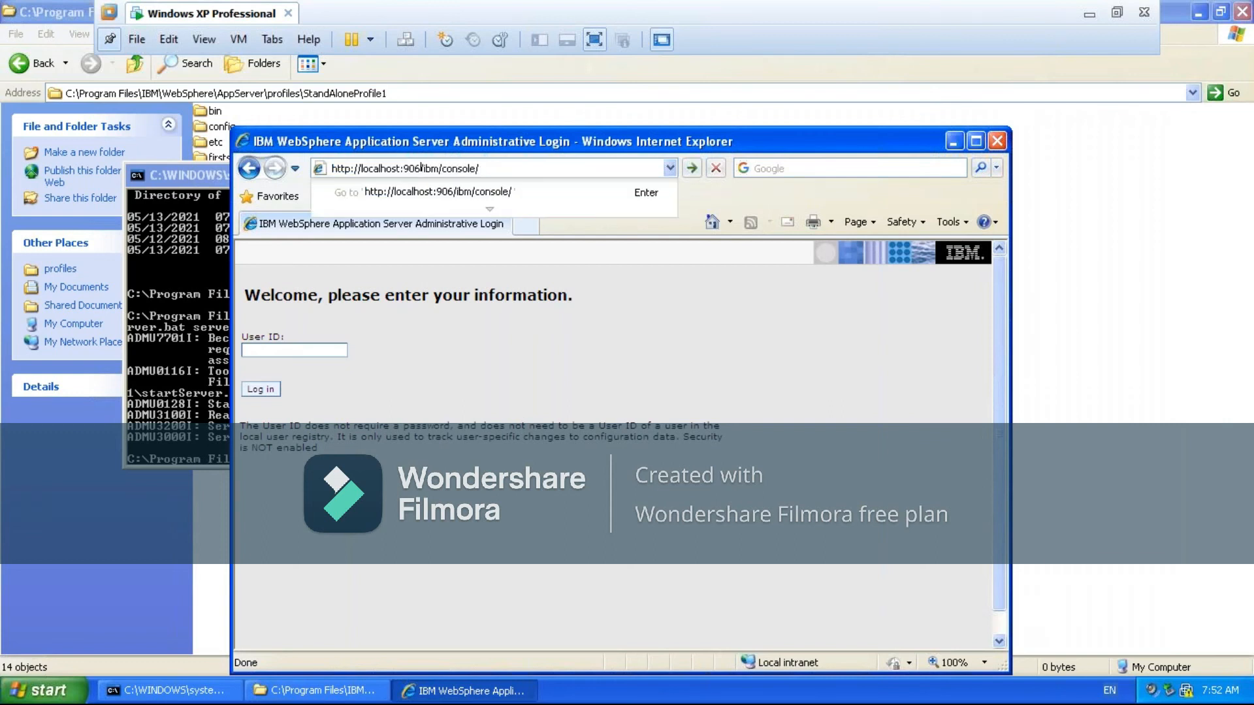
{"action": "key", "text": "Return"}
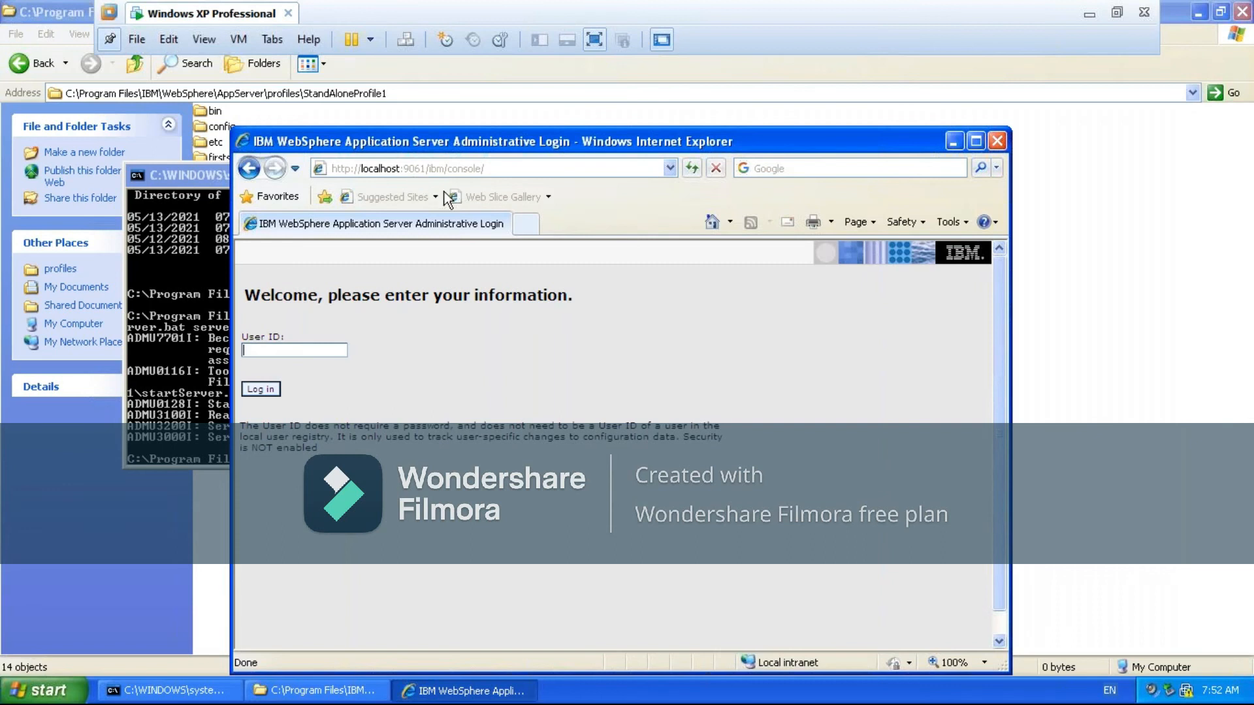
{"action": "left_click", "coordinate": [257, 389]}
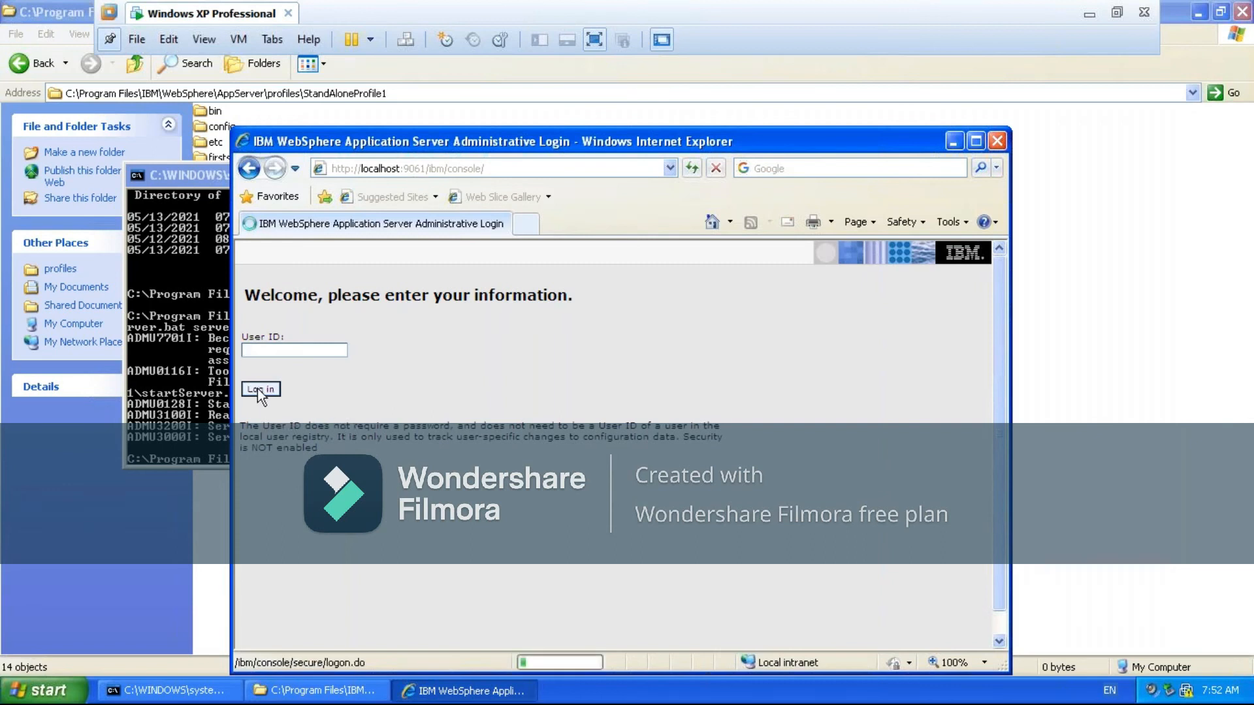
- Maximize the browser and open the Application servers list in the StandAloneProfile1 console to check the server's node
{"action": "left_click", "coordinate": [974, 146]}
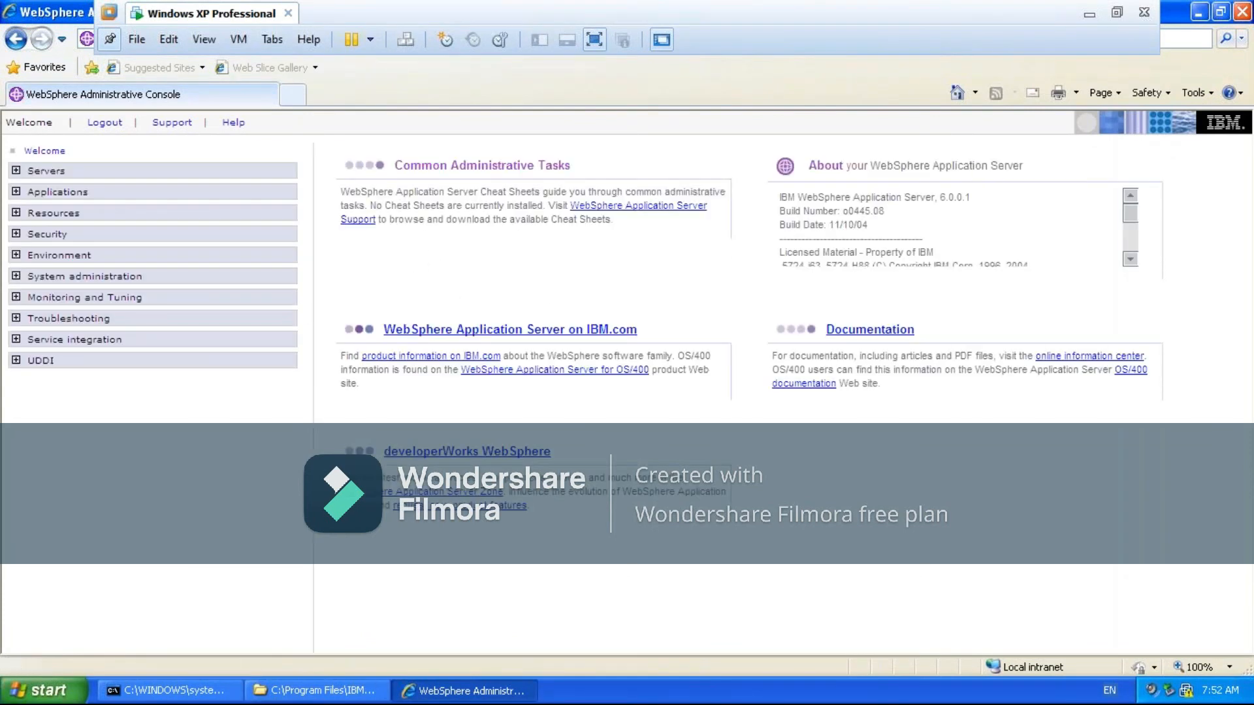
{"action": "left_click", "coordinate": [20, 173]}
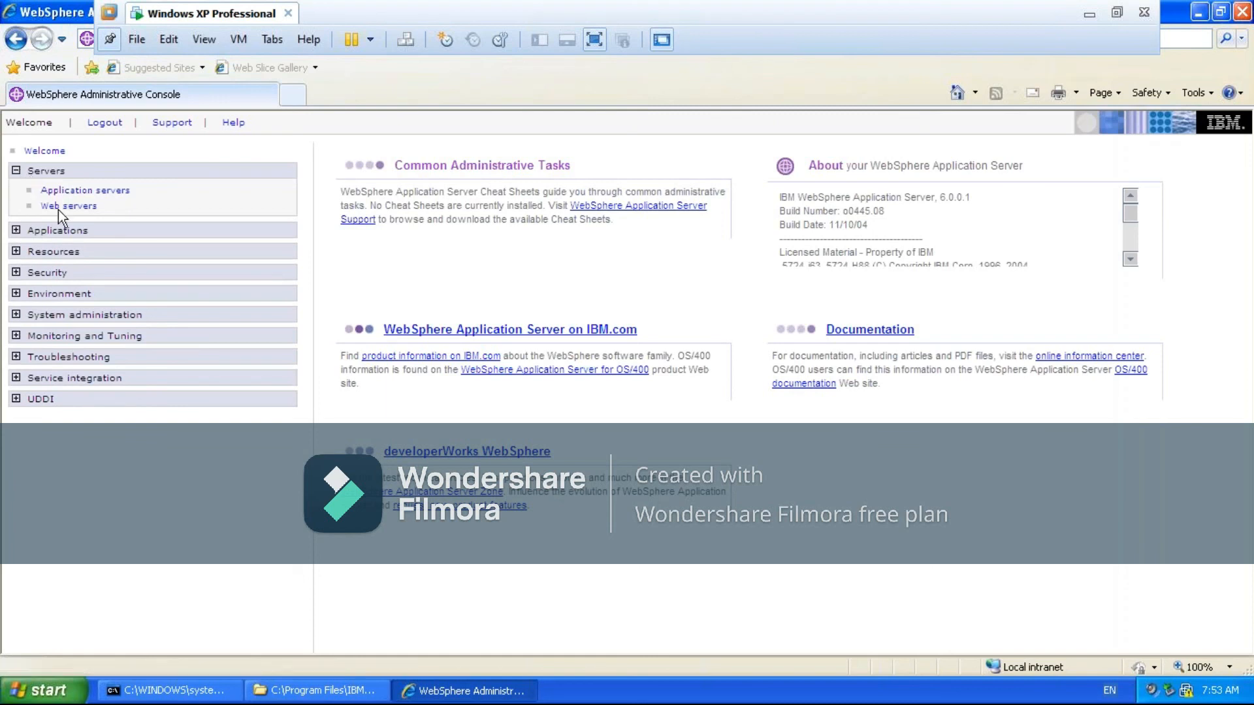
{"action": "left_click", "coordinate": [84, 191]}
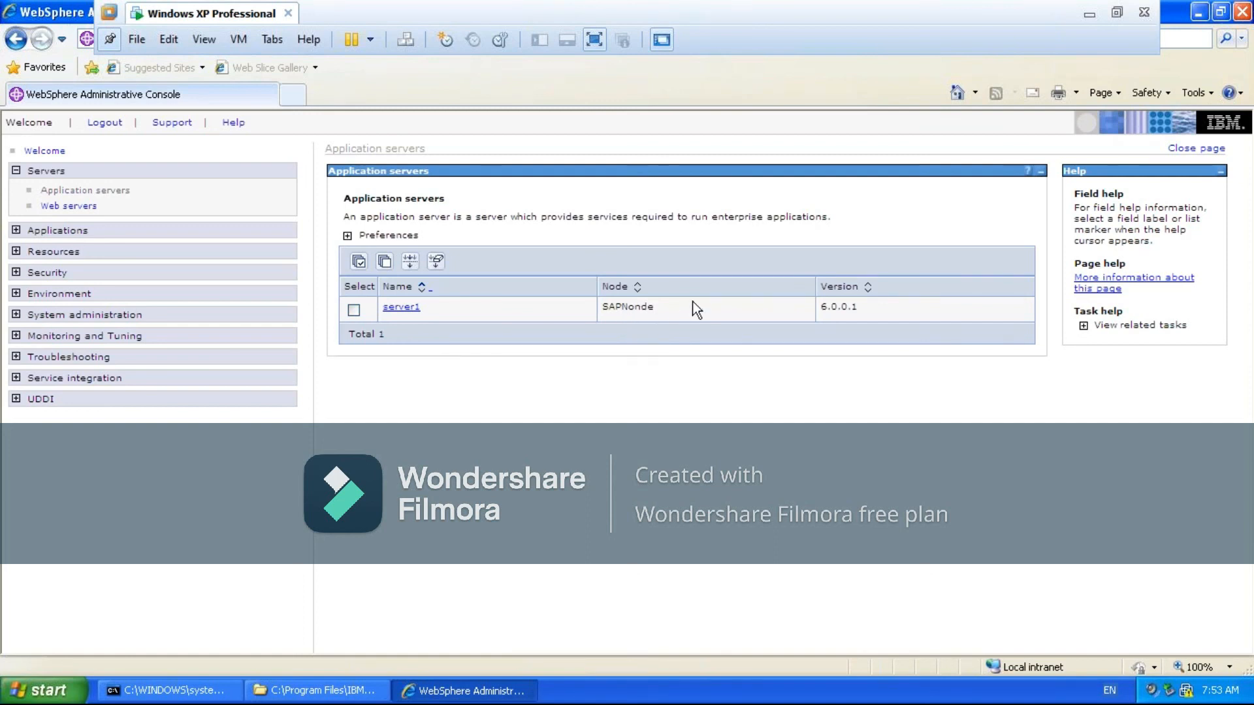
- Log out, log in to the default profile's console on port 9060 with the User ID blank, and view its Application servers list maximized
{"action": "left_click", "coordinate": [104, 124]}
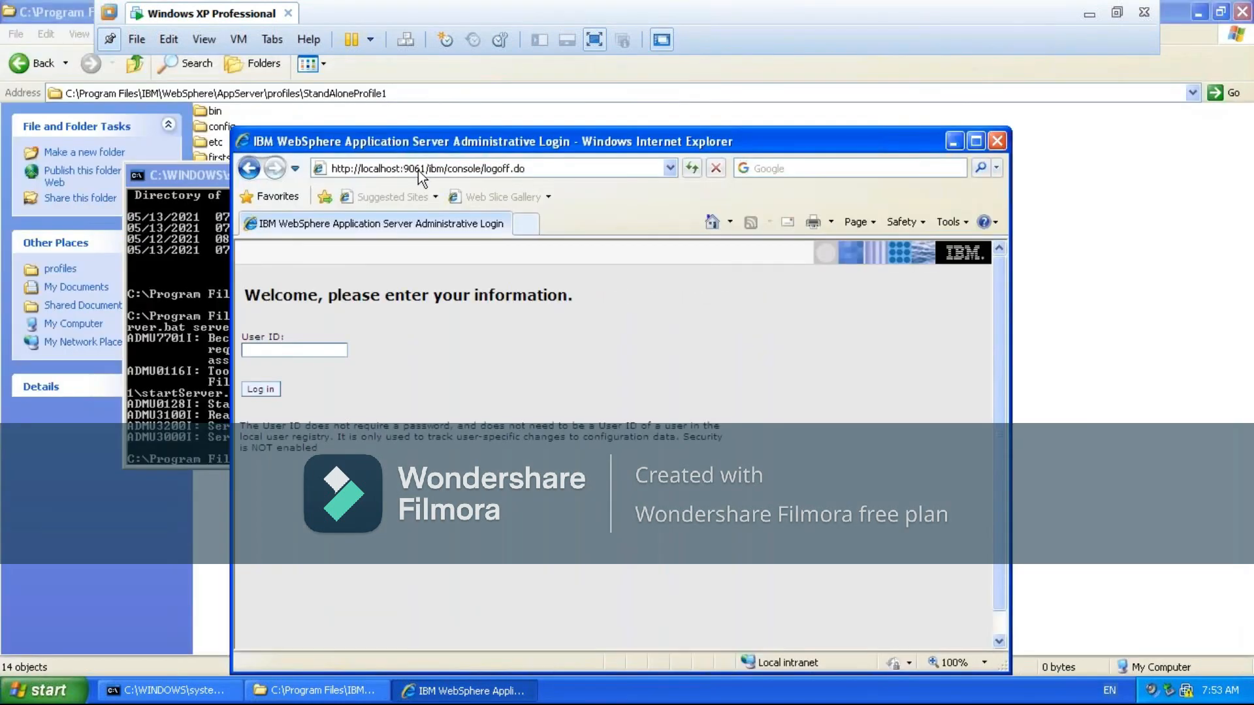
{"action": "left_click", "coordinate": [259, 391]}
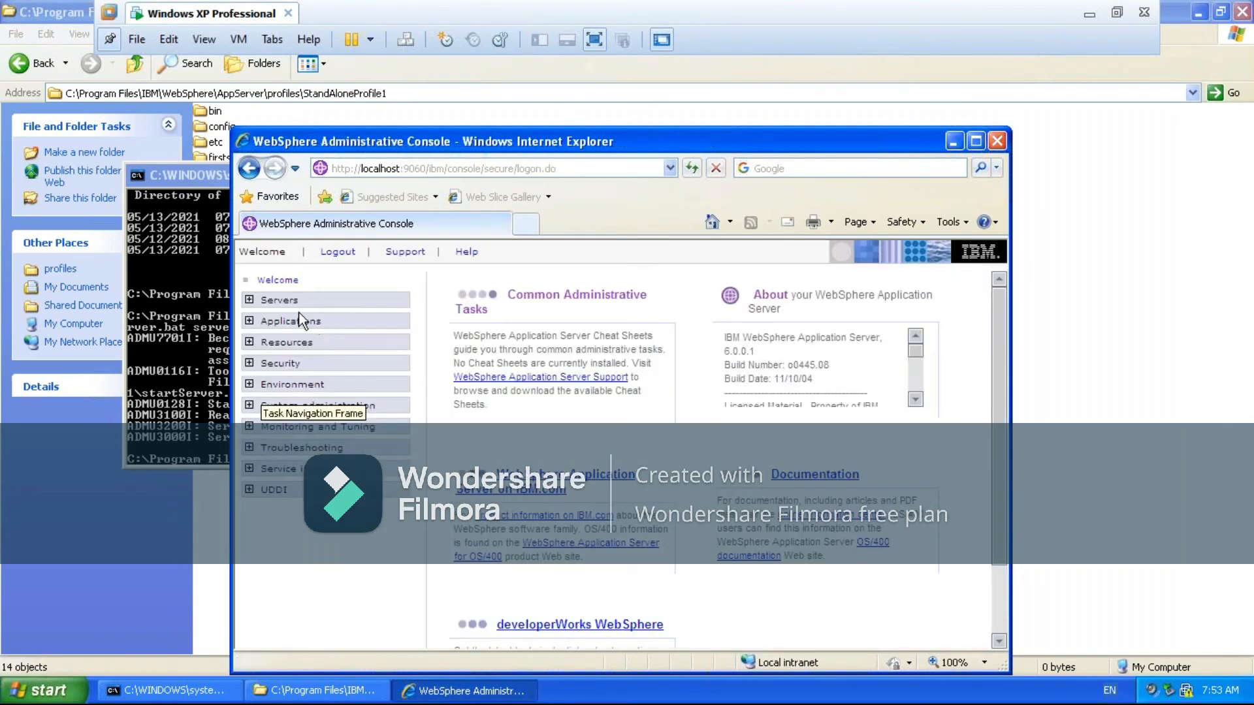
{"action": "left_click", "coordinate": [295, 303]}
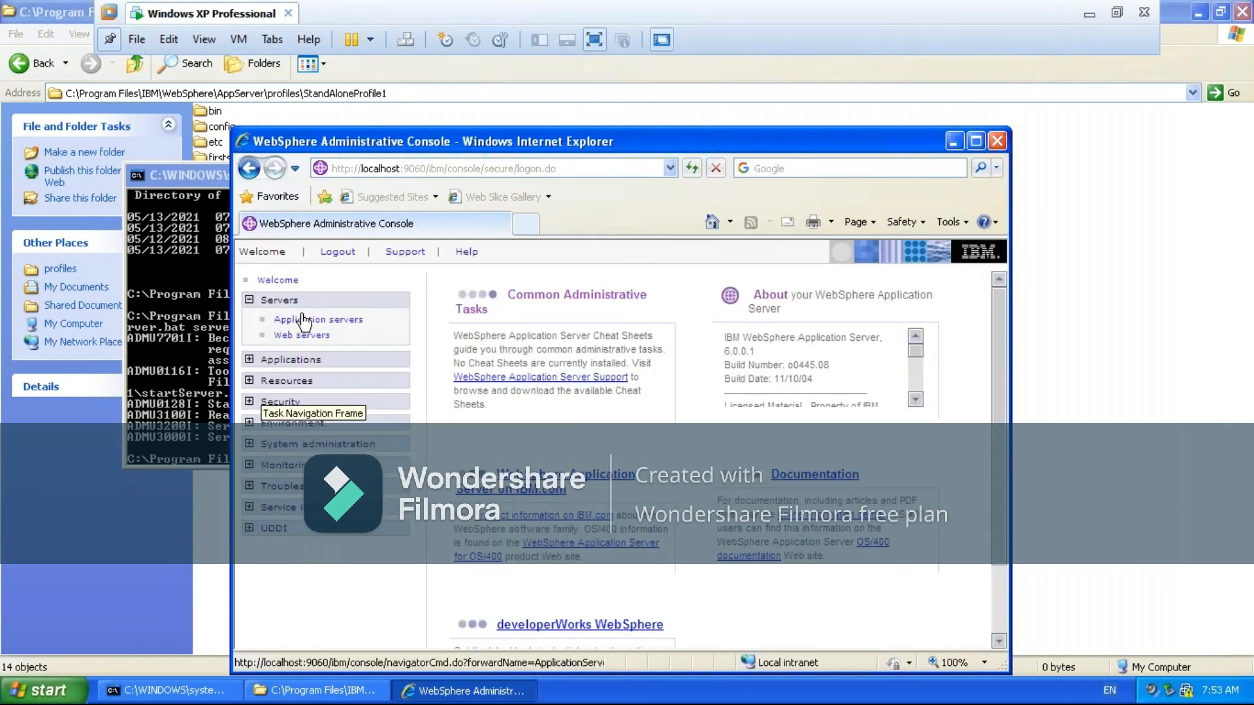
{"action": "left_click", "coordinate": [304, 320]}
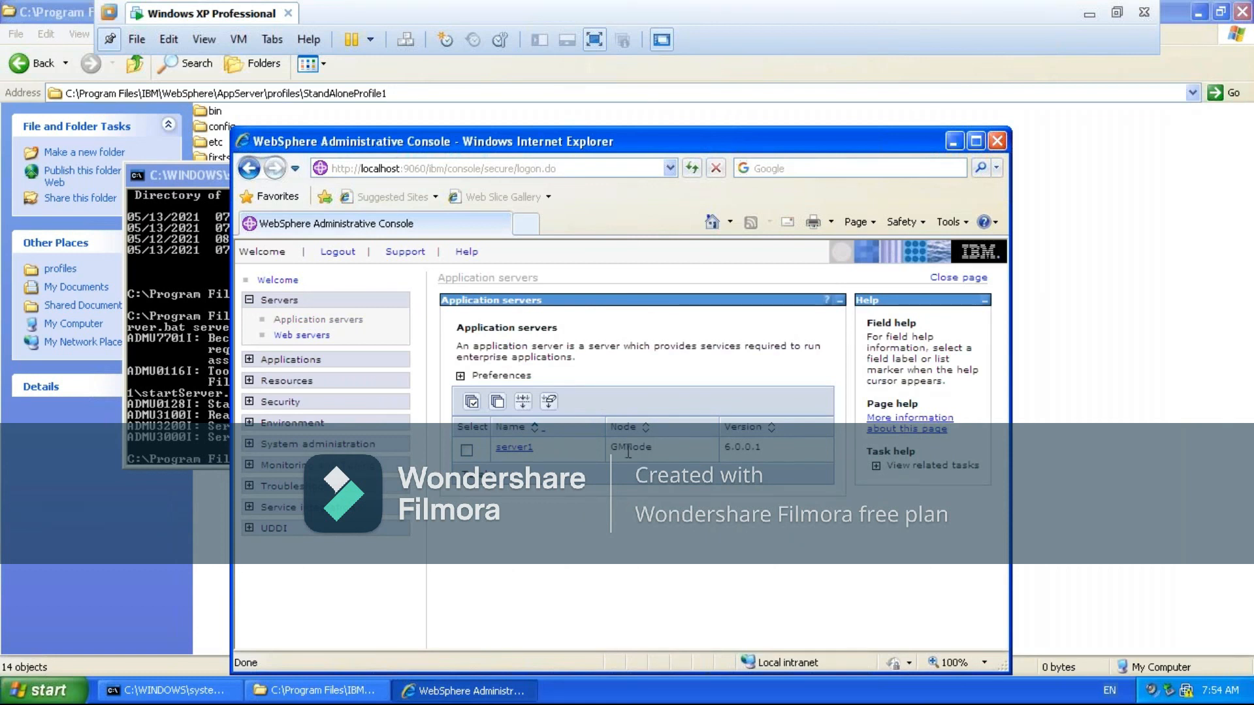
{"action": "left_click", "coordinate": [980, 145]}
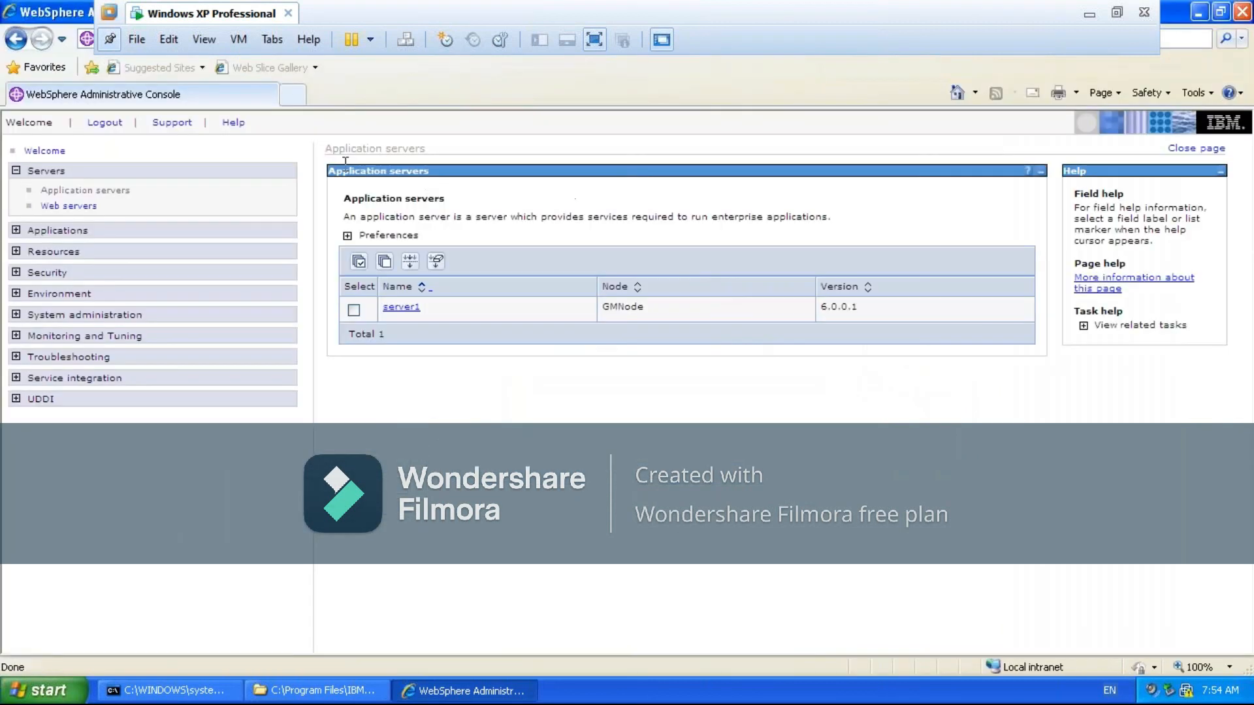
- Minimize the browser, go up to the AppServer\profiles folder, and compare the default and StandAloneProfile1 profile folders
{"action": "left_click", "coordinate": [1199, 13]}
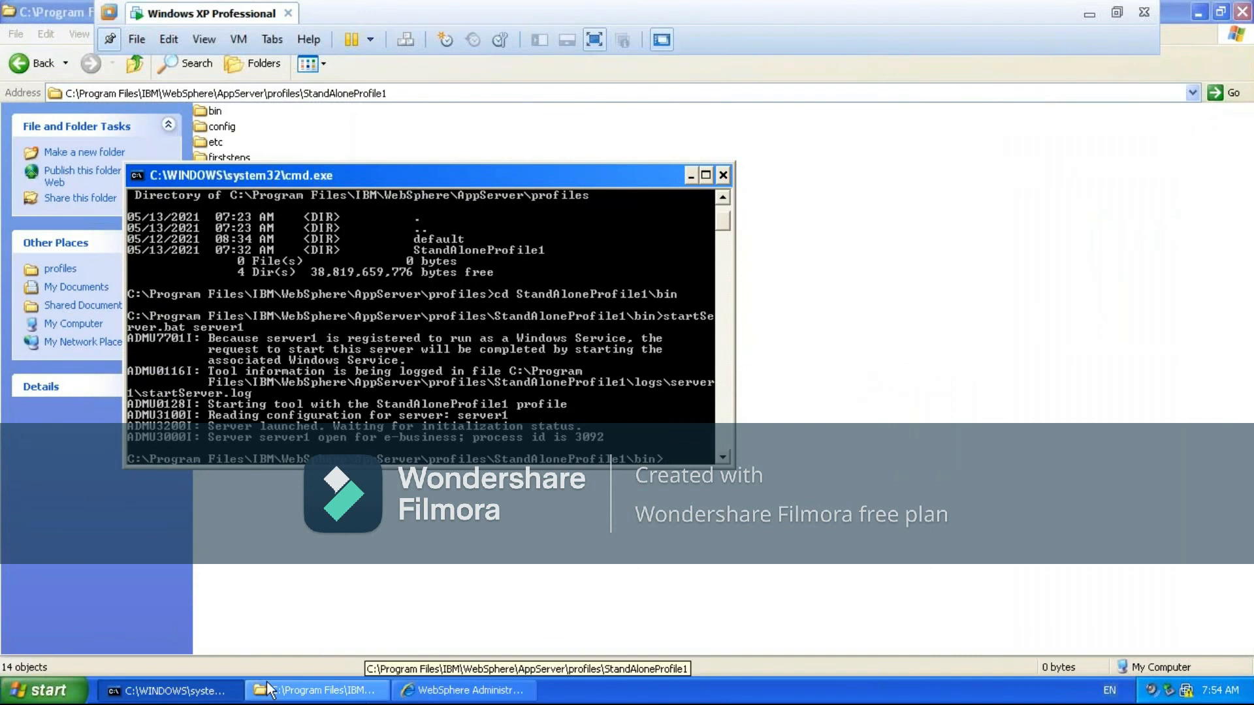
{"action": "left_click", "coordinate": [268, 689]}
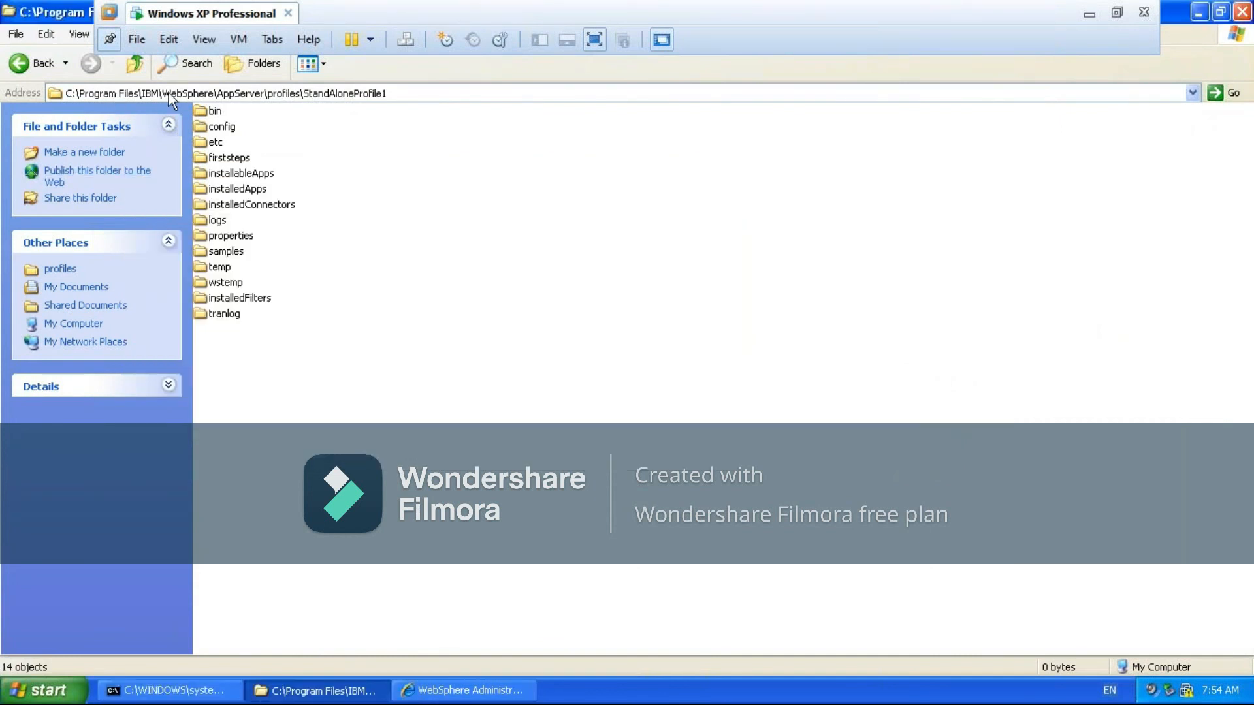
{"action": "left_click", "coordinate": [135, 65]}
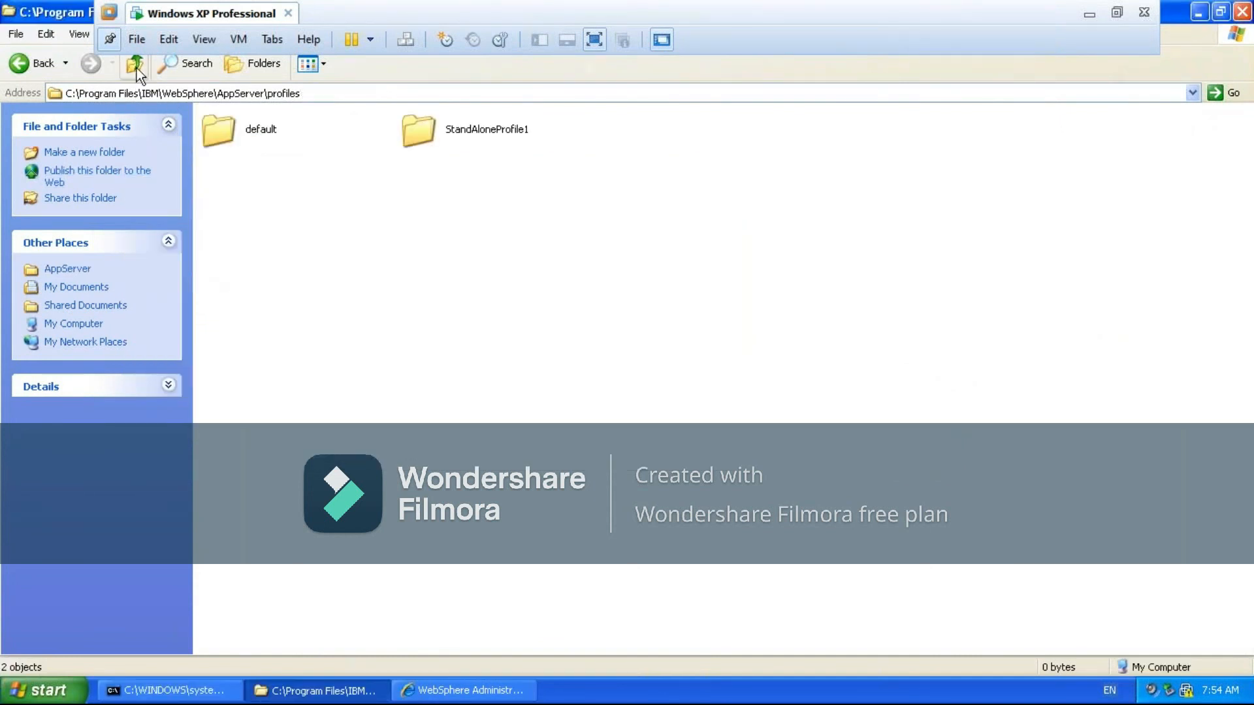
{"action": "left_click", "coordinate": [237, 129]}
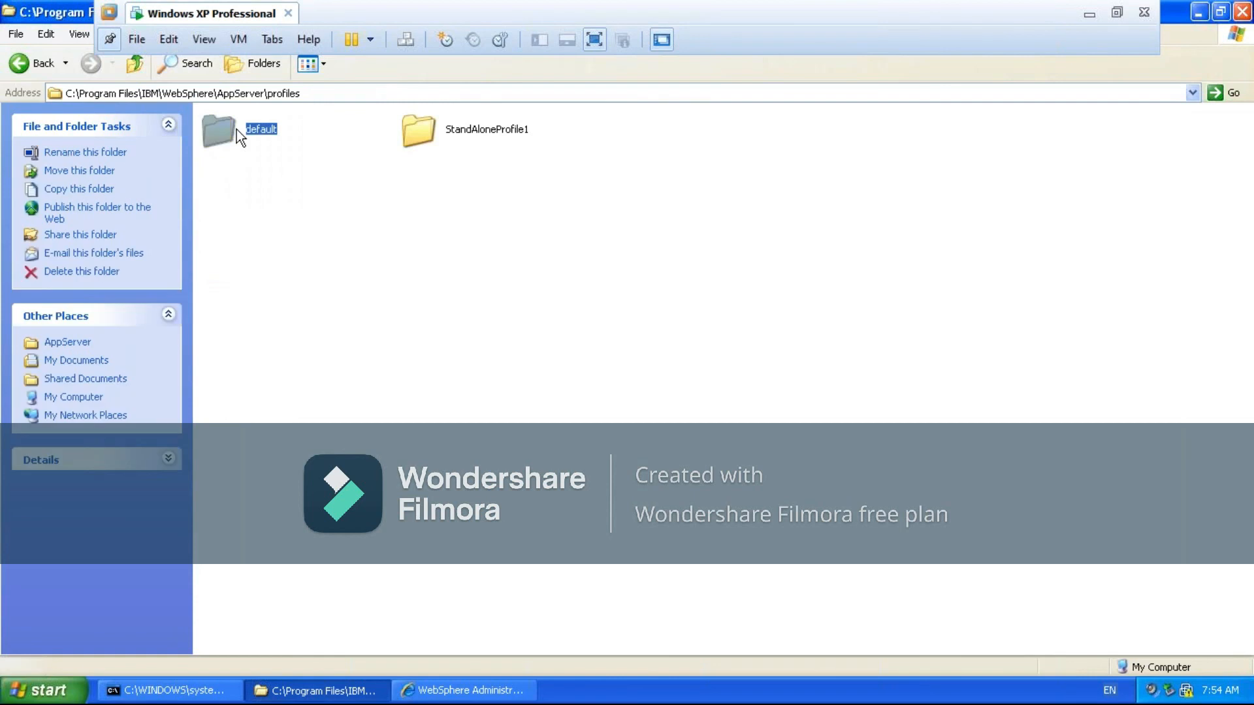
{"action": "left_click", "coordinate": [461, 138]}
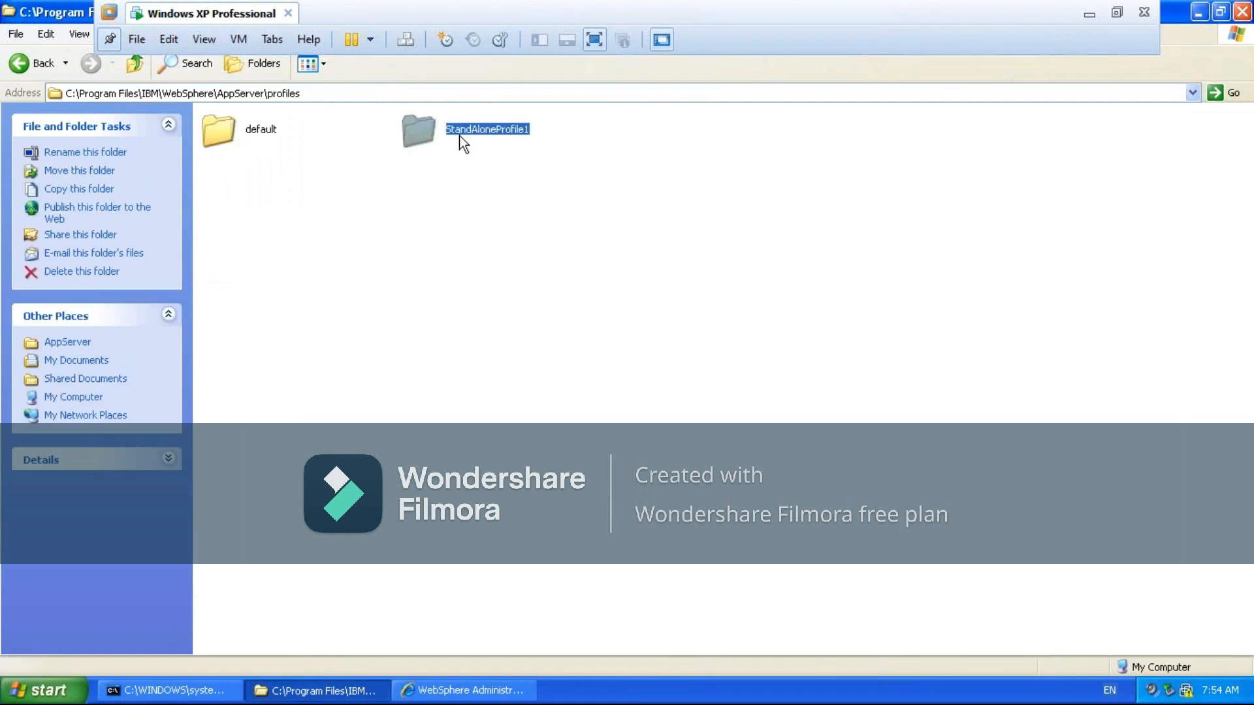
{"action": "left_click", "coordinate": [229, 135]}
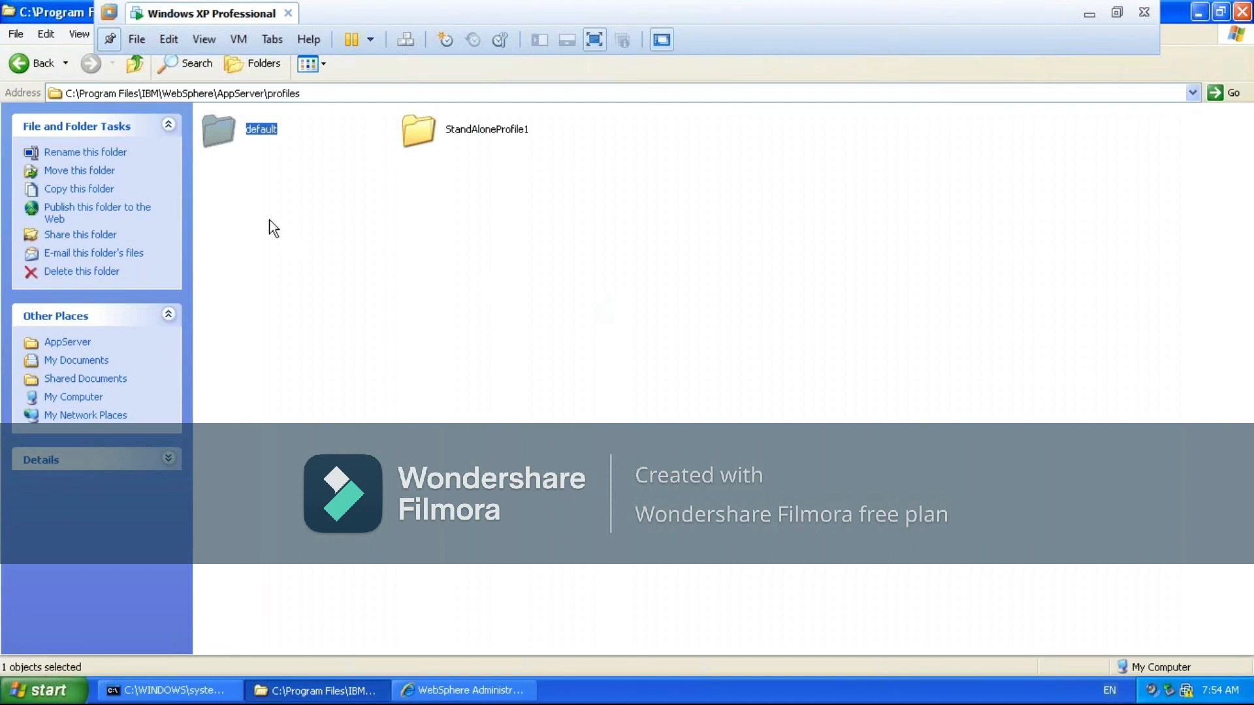
{"action": "left_click", "coordinate": [443, 140]}
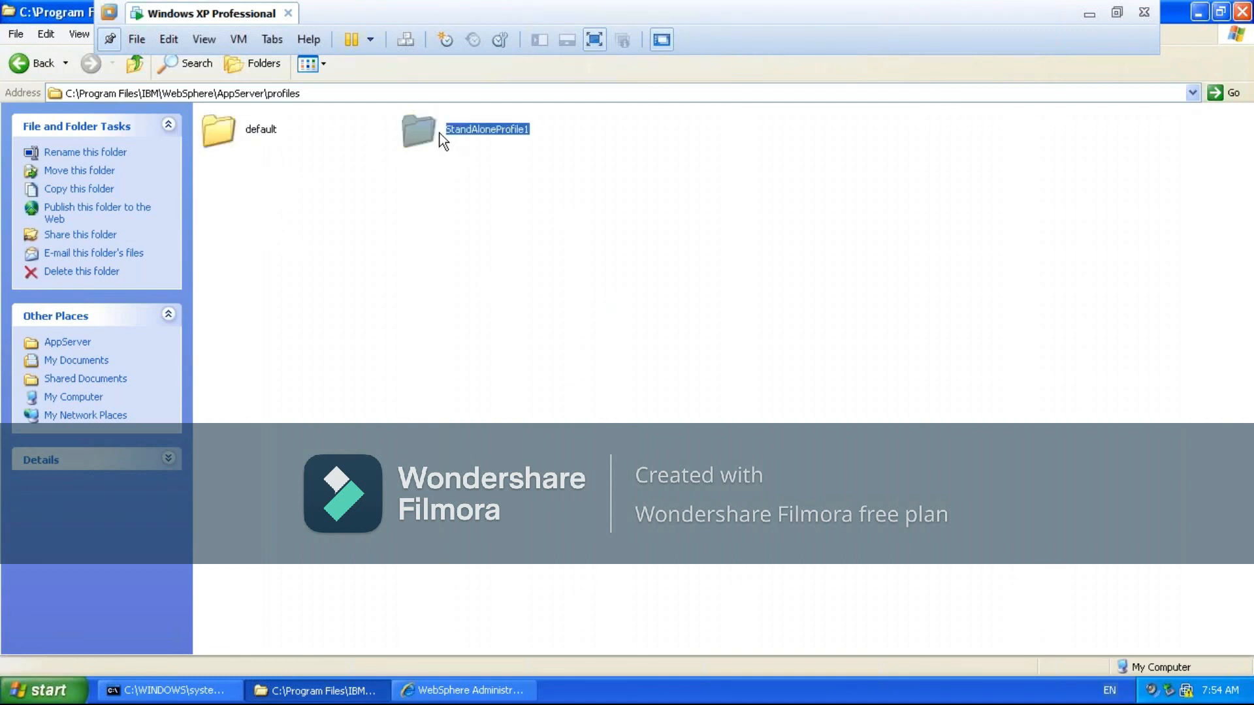
- Minimize the virtual machine, look through the list in the host computer's Services console, and close the console
{"action": "left_click", "coordinate": [1089, 14]}
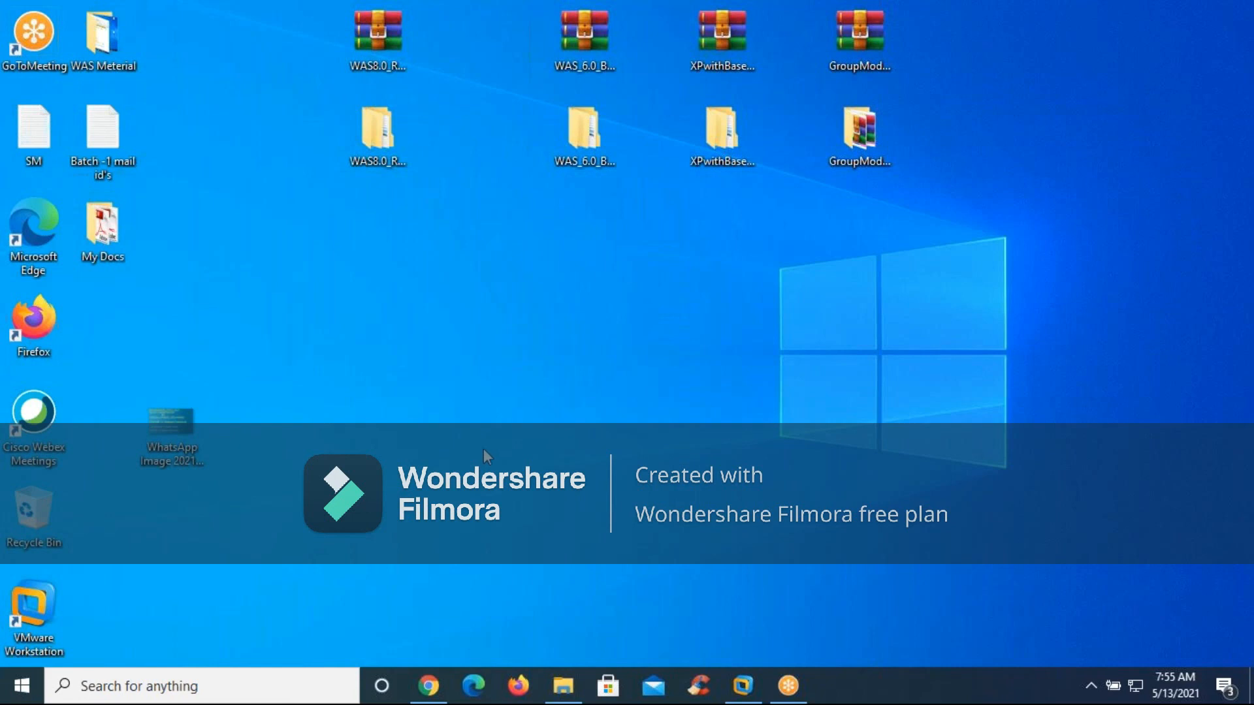
{"action": "key", "text": "super+r"}
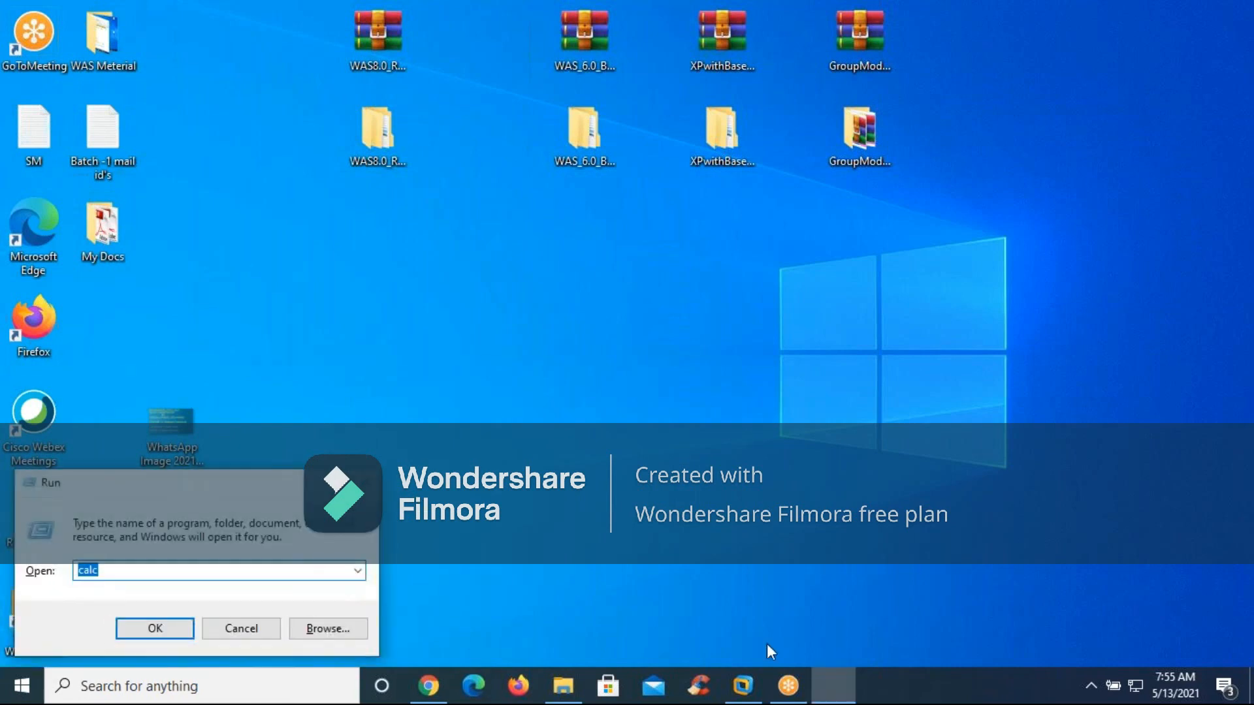
{"action": "type", "text": "se"}
{"action": "key", "text": "Return"}
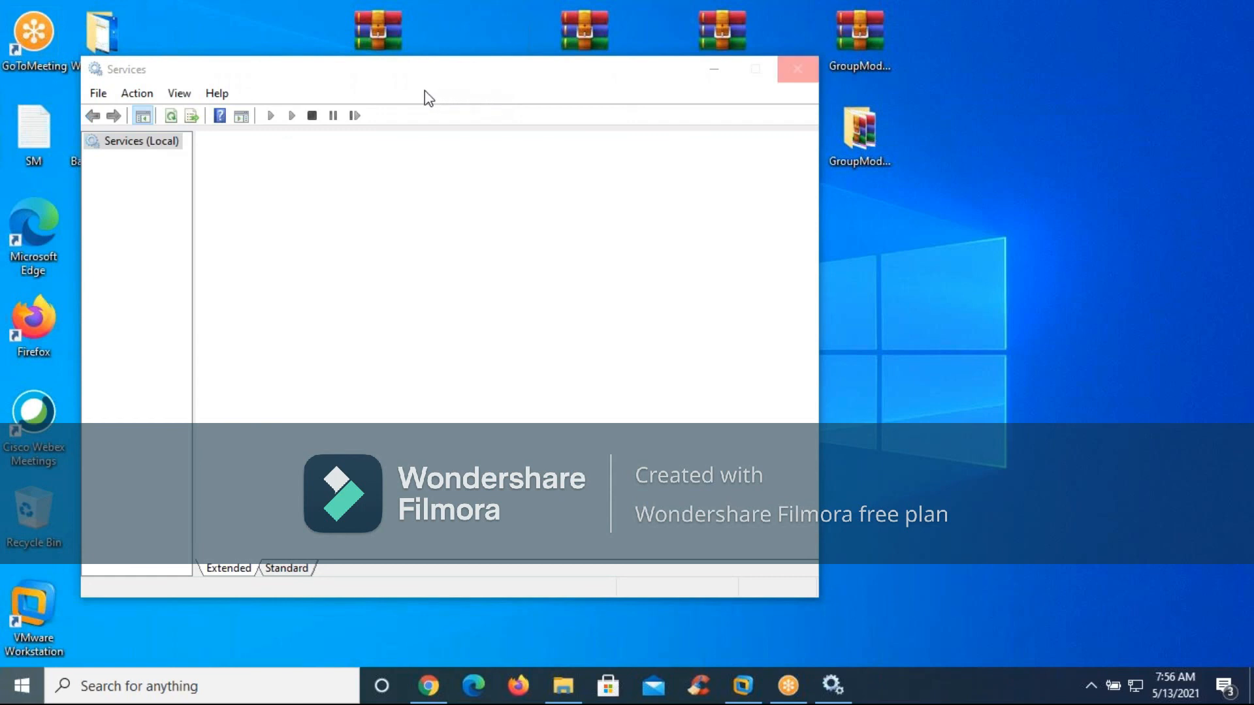
{"action": "key", "text": "super"}
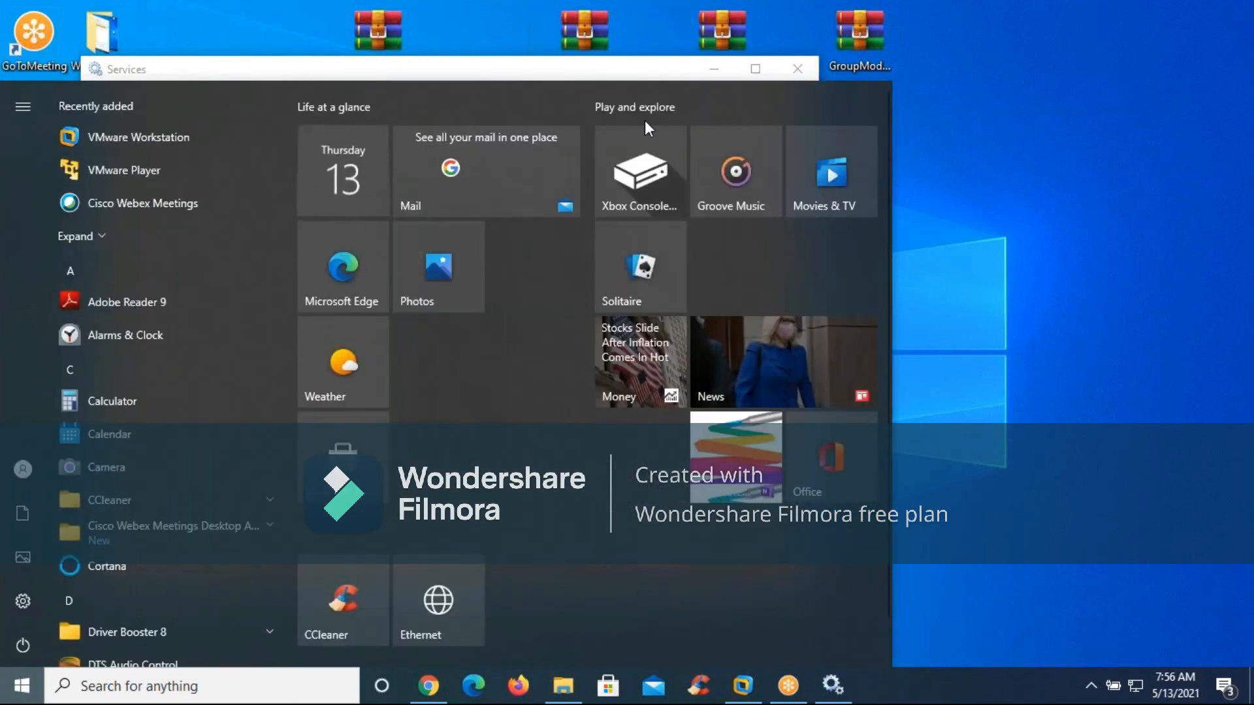
{"action": "key", "text": "super"}
{"action": "left_click_drag", "start_coordinate": [560, 167], "coordinate": [662, 187]}
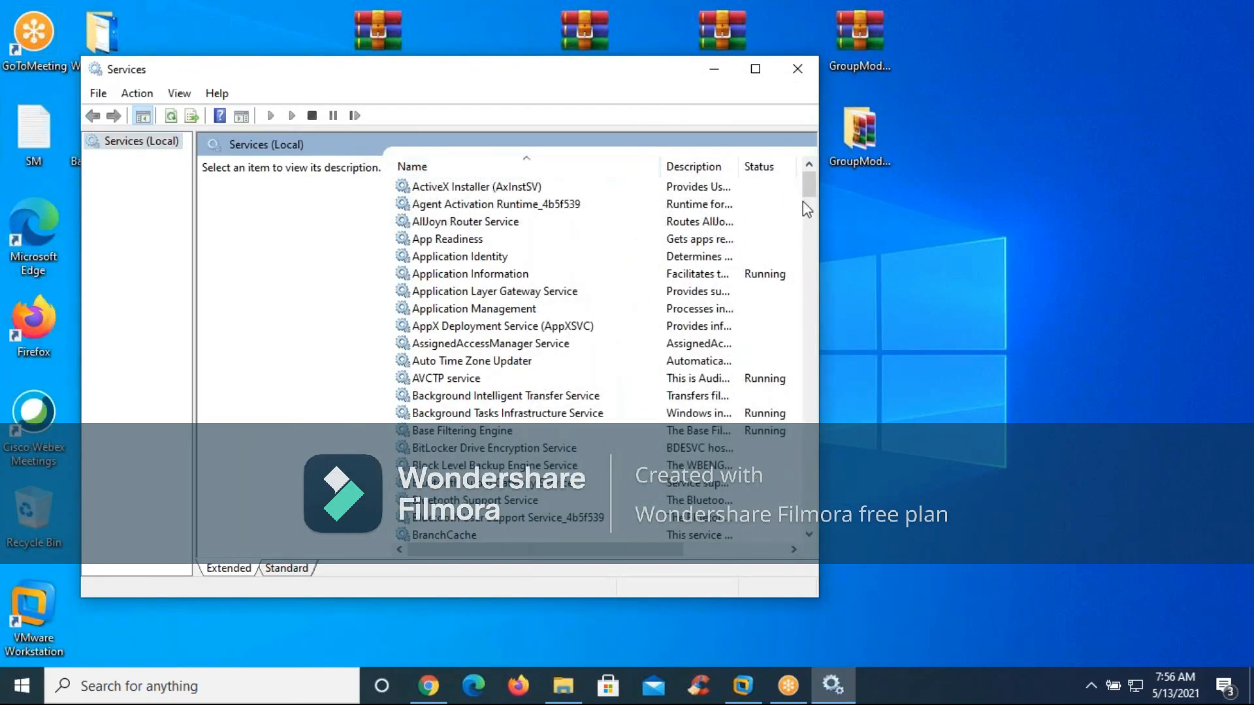
{"action": "left_click_drag", "start_coordinate": [809, 196], "coordinate": [810, 200]}
{"action": "left_click_drag", "start_coordinate": [813, 225], "coordinate": [899, 517]}
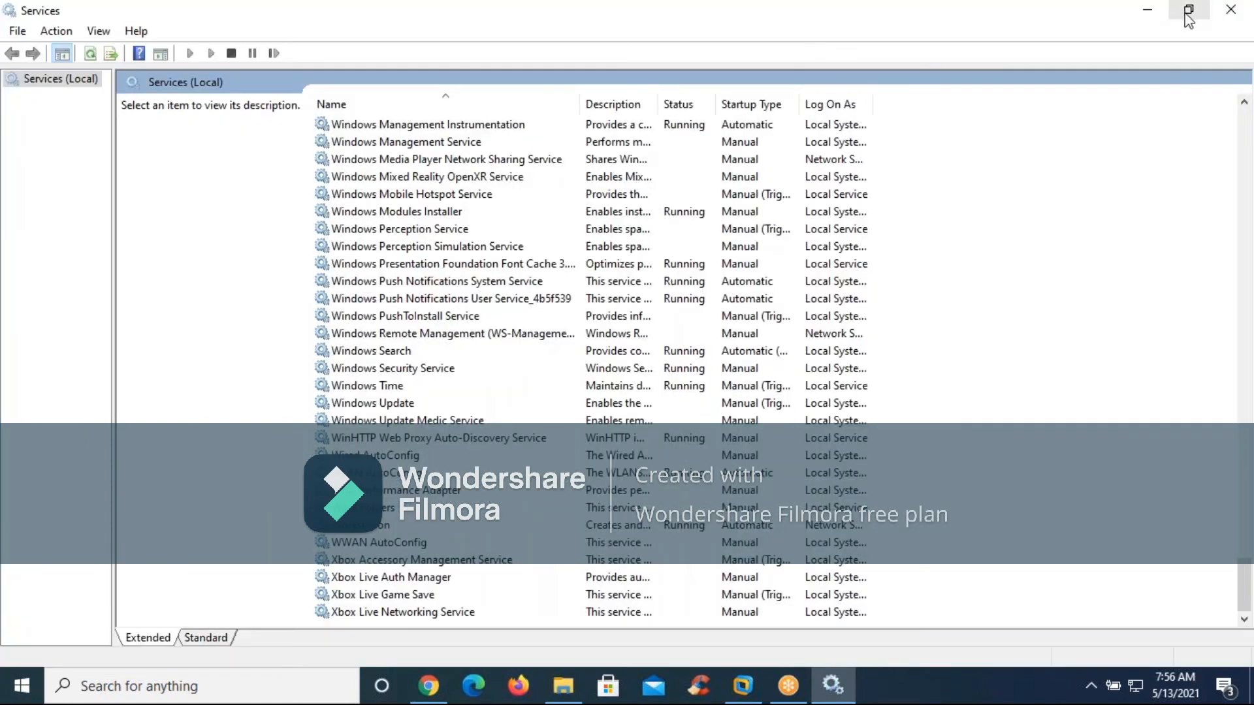
{"action": "left_click", "coordinate": [1185, 13]}
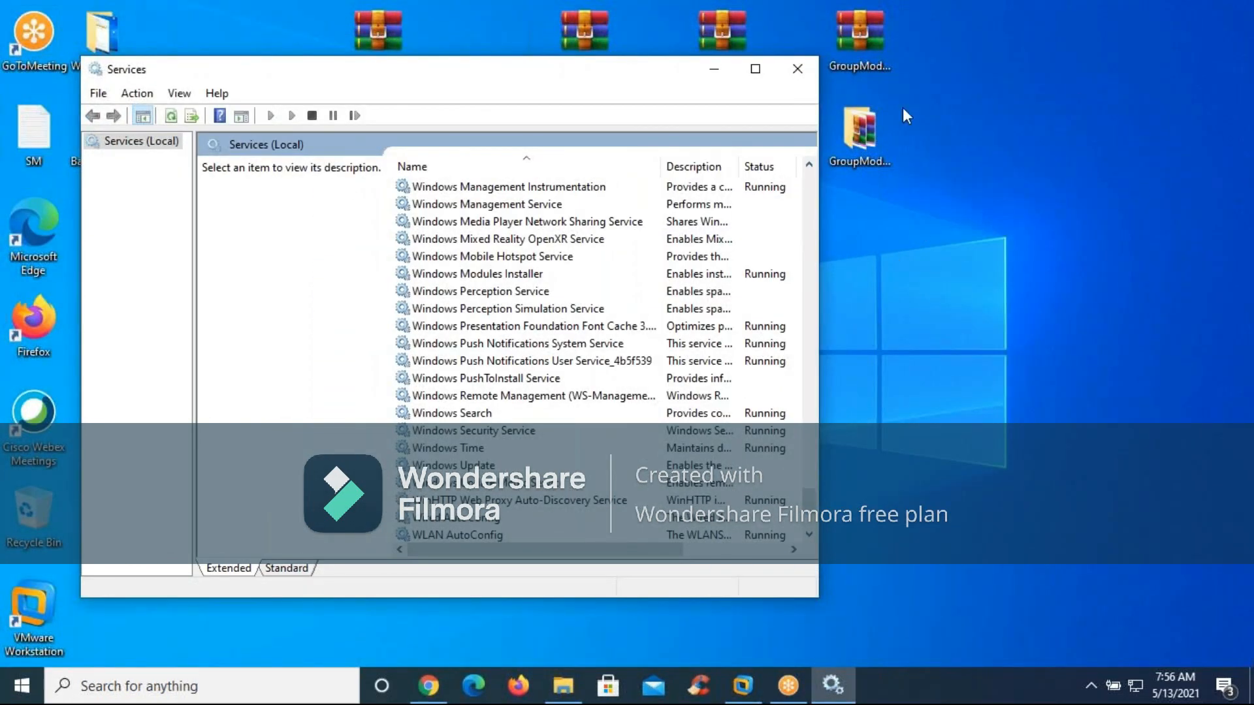
{"action": "left_click", "coordinate": [797, 69]}
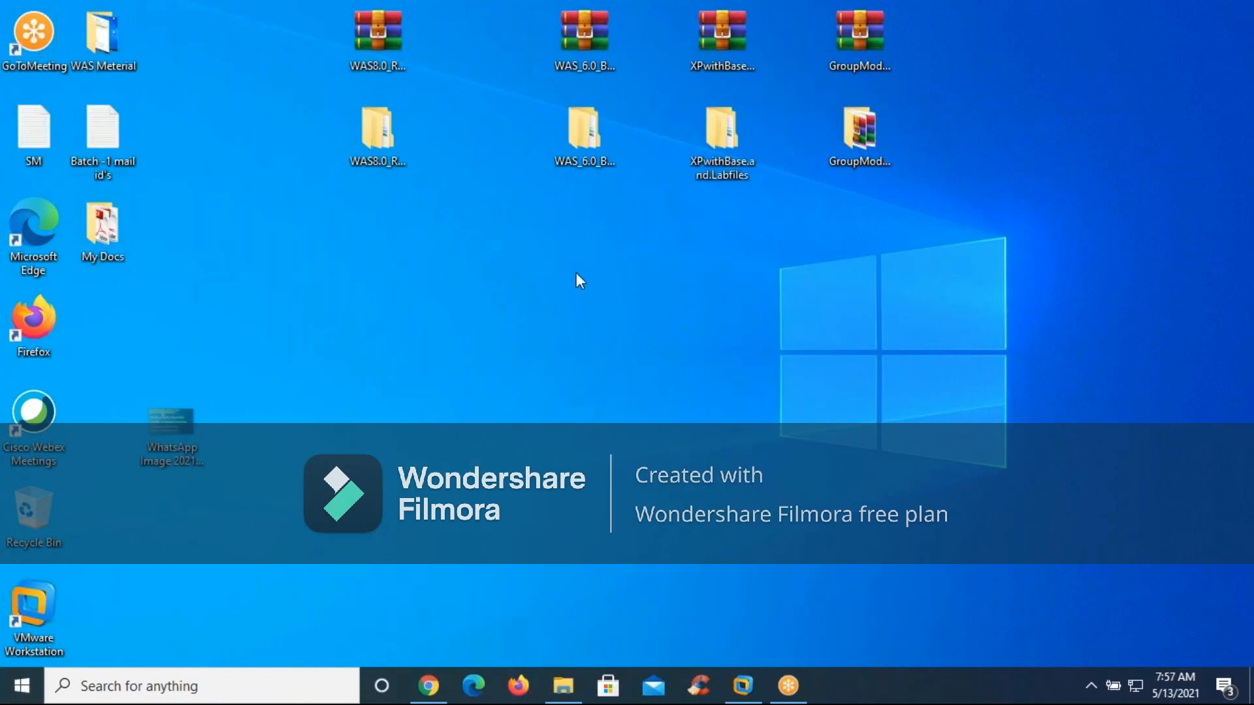
- Return to the Windows XP virtual machine, open its Services console maximized, and widen the Name column to fit the full service names
{"action": "left_click", "coordinate": [748, 684]}
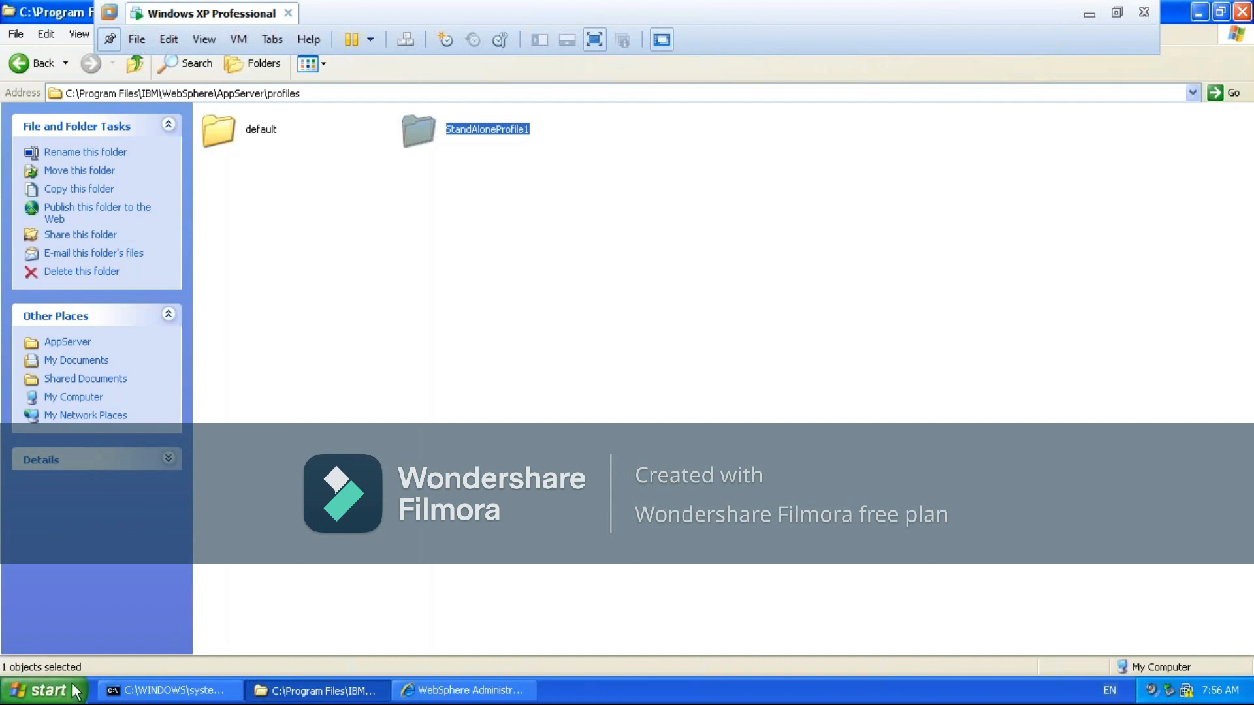
{"action": "left_click", "coordinate": [52, 683]}
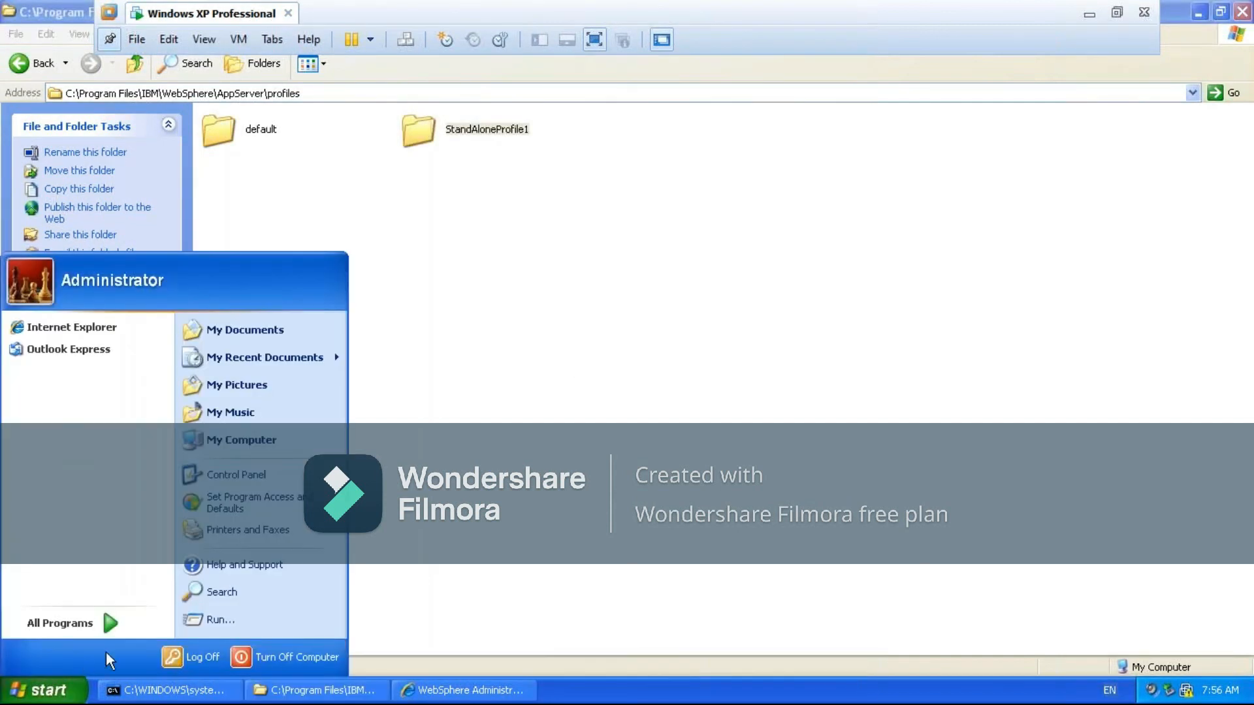
{"action": "left_click", "coordinate": [222, 619]}
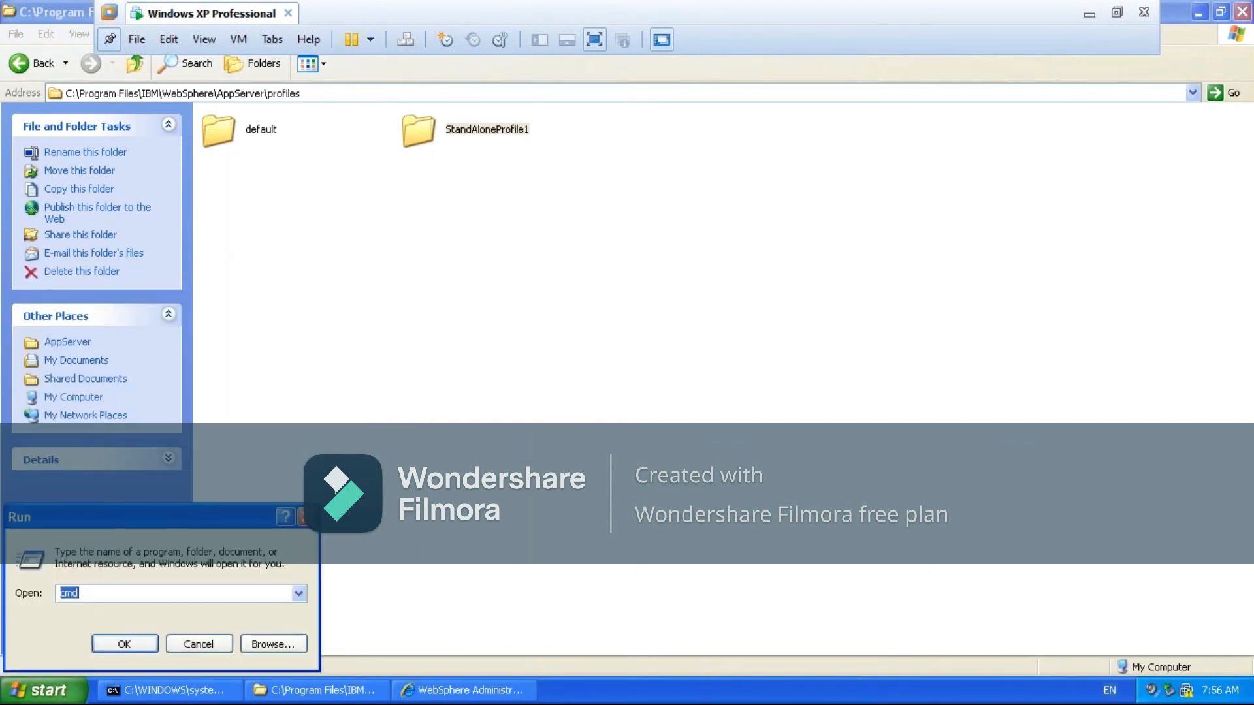
{"action": "key", "text": "Escape"}
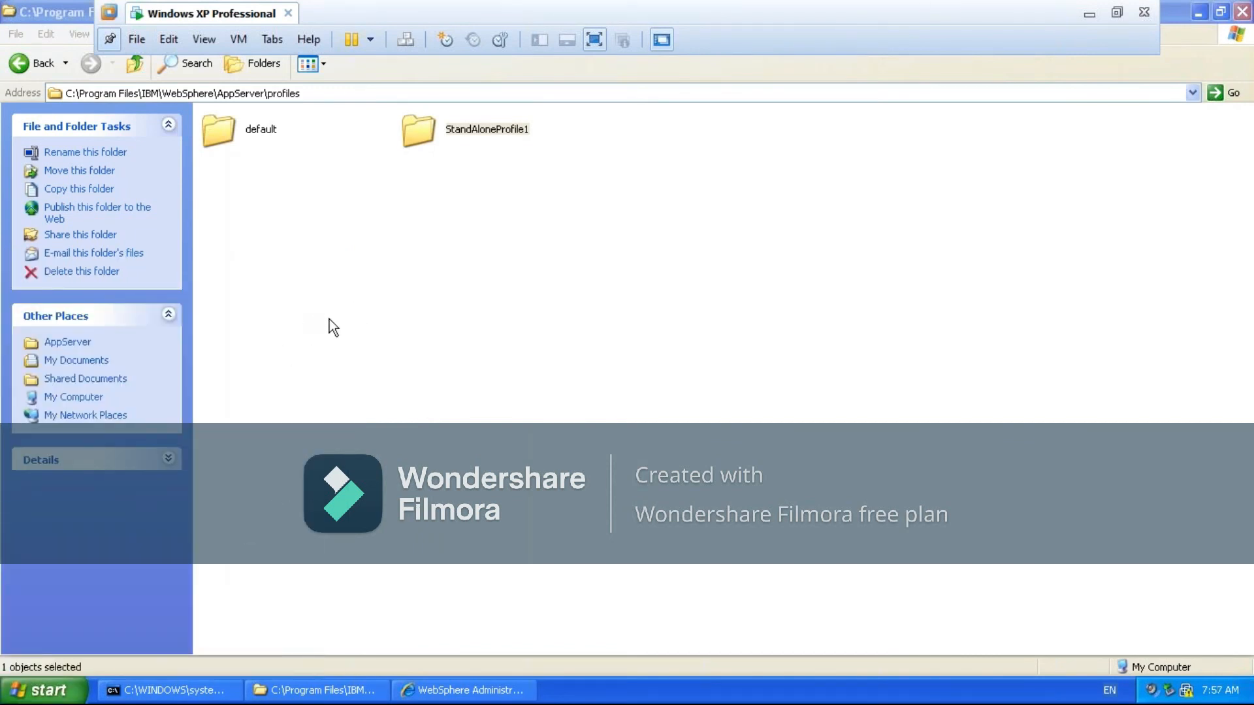
{"action": "left_click_drag", "start_coordinate": [73, 9], "coordinate": [390, 170]}
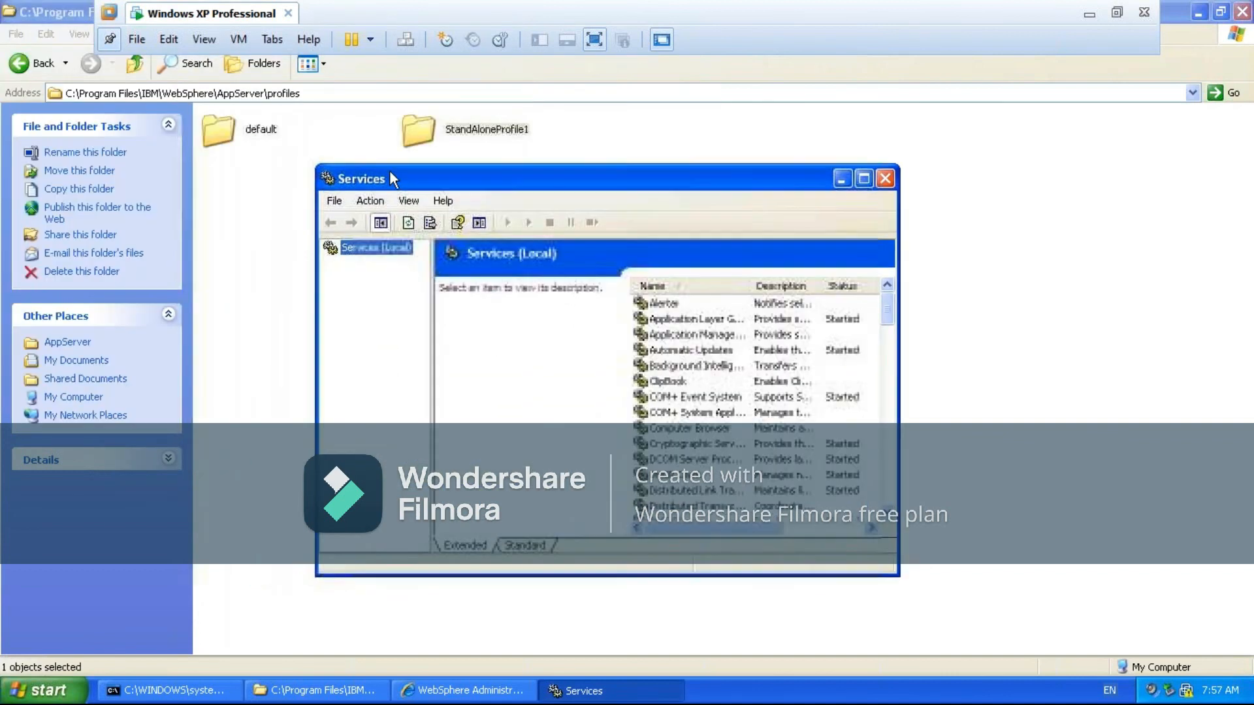
{"action": "left_click", "coordinate": [863, 178]}
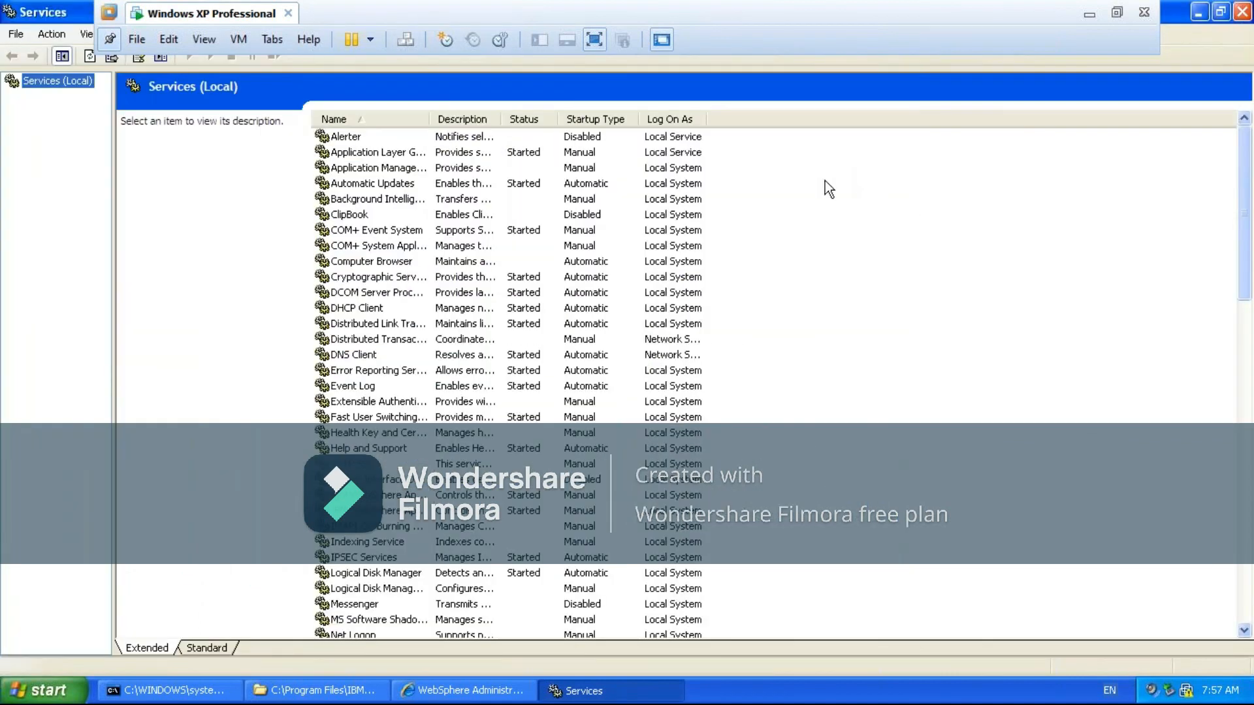
{"action": "double_click", "coordinate": [431, 121]}
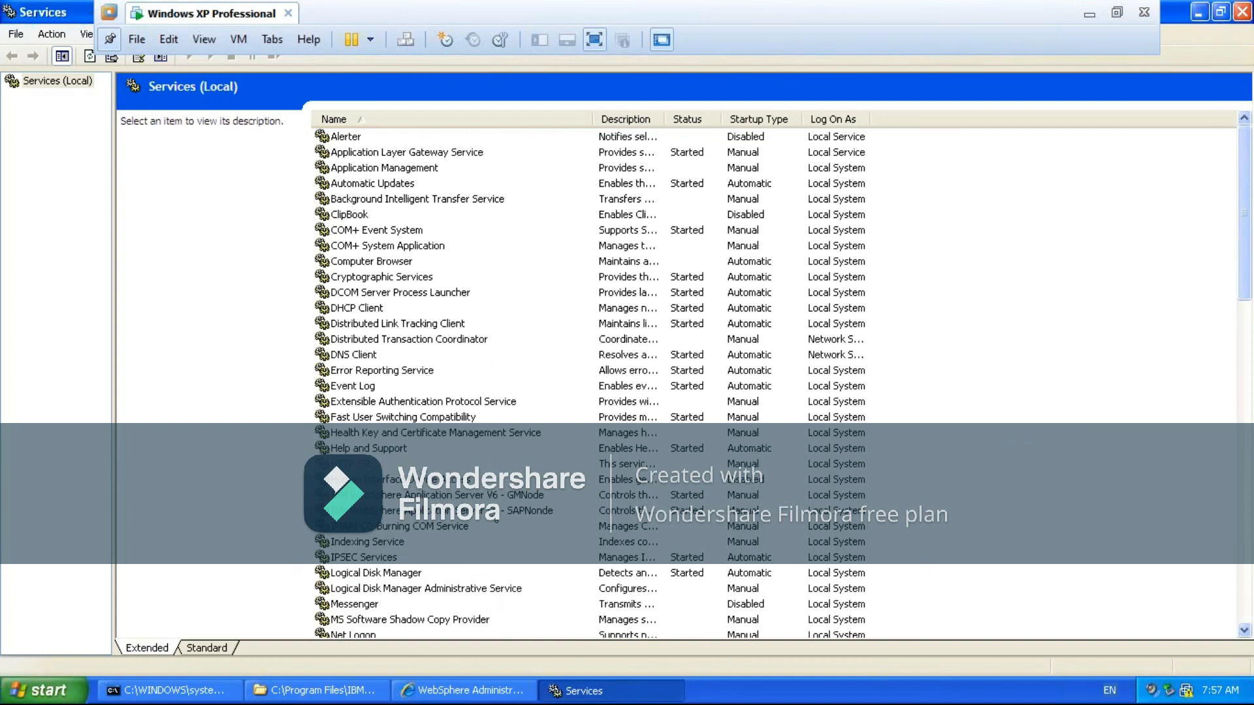
- Inspect the GMNode service, stop the IBM WebSphere Application Server V6 - SAPNonde service, and switch to the command prompt
{"action": "left_click", "coordinate": [492, 496]}
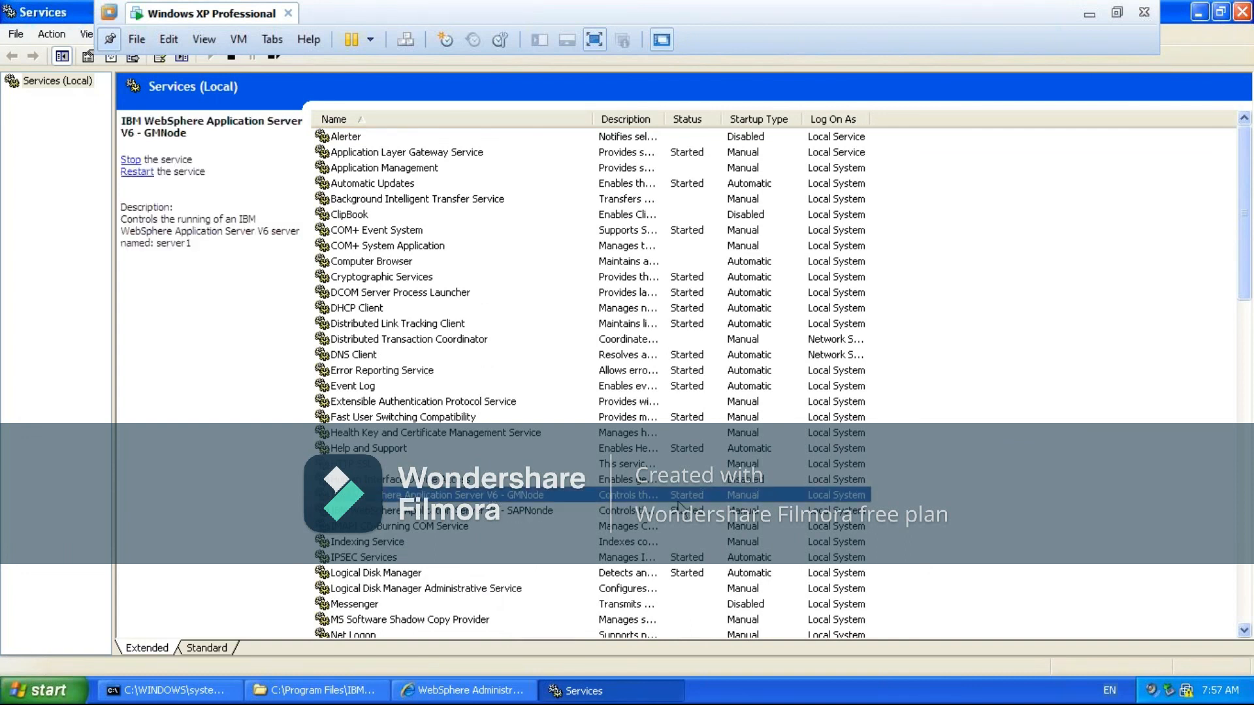
{"action": "left_click", "coordinate": [524, 512]}
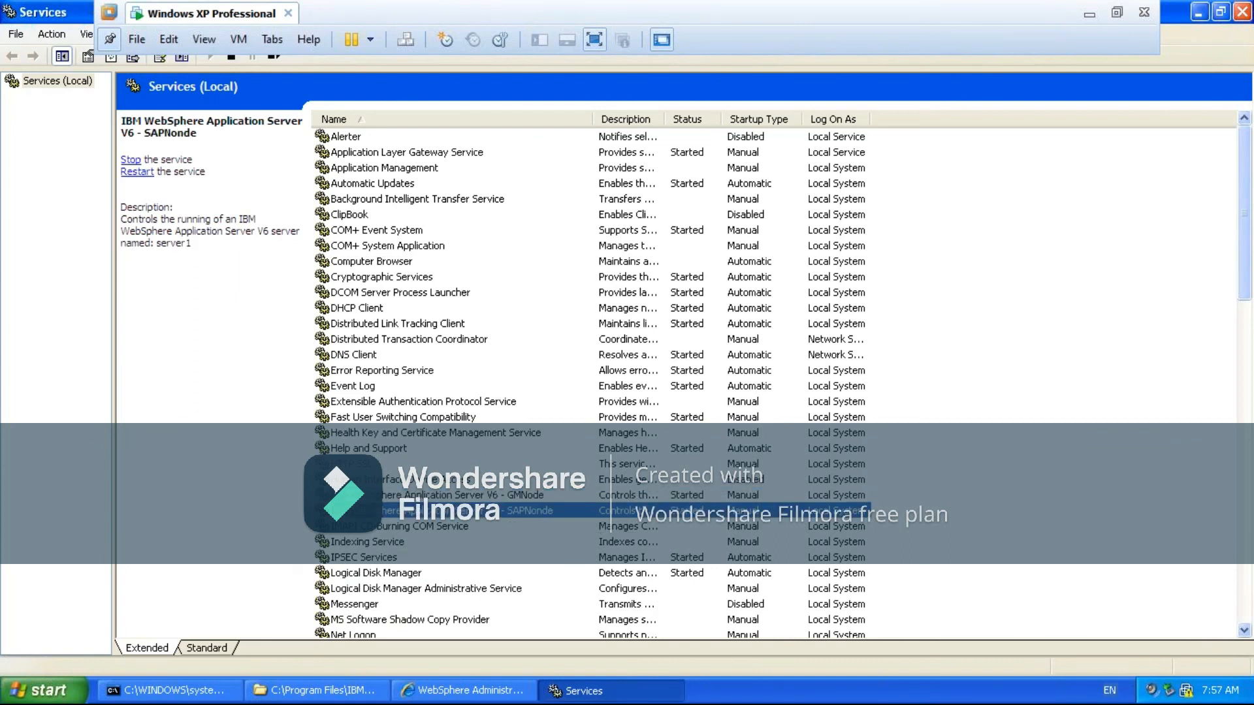
{"action": "right_click", "coordinate": [510, 514]}
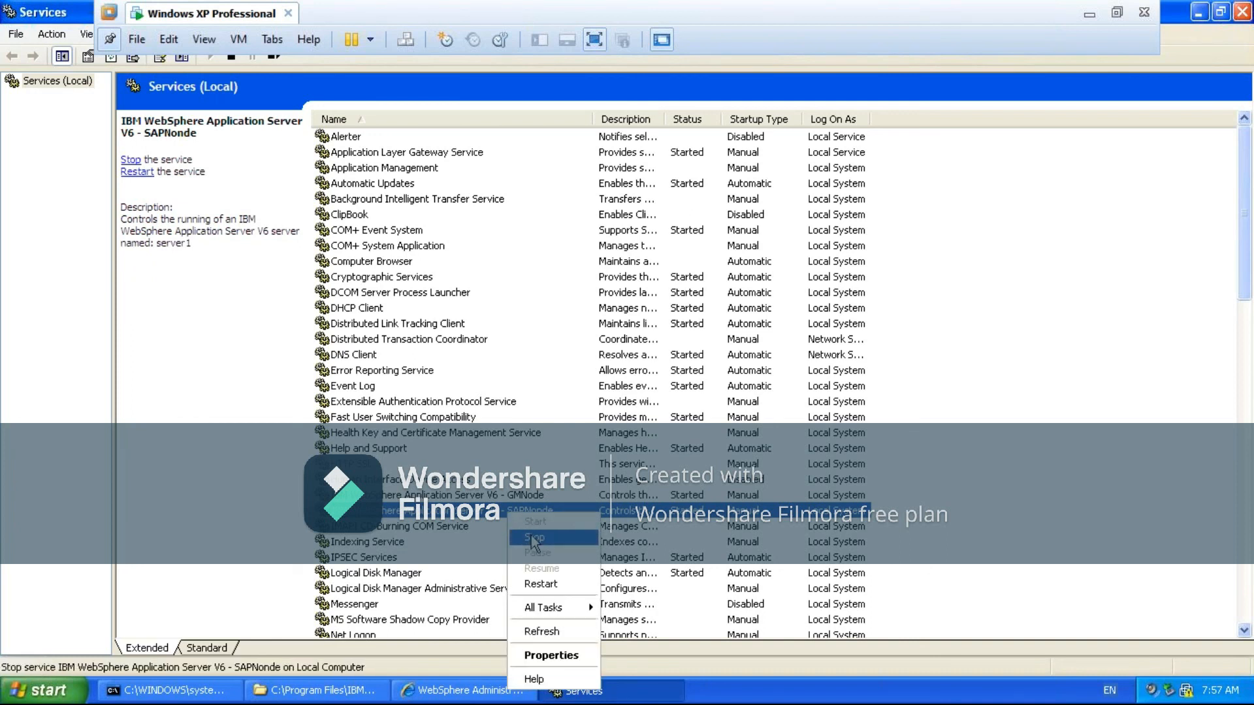
{"action": "left_click", "coordinate": [532, 538]}
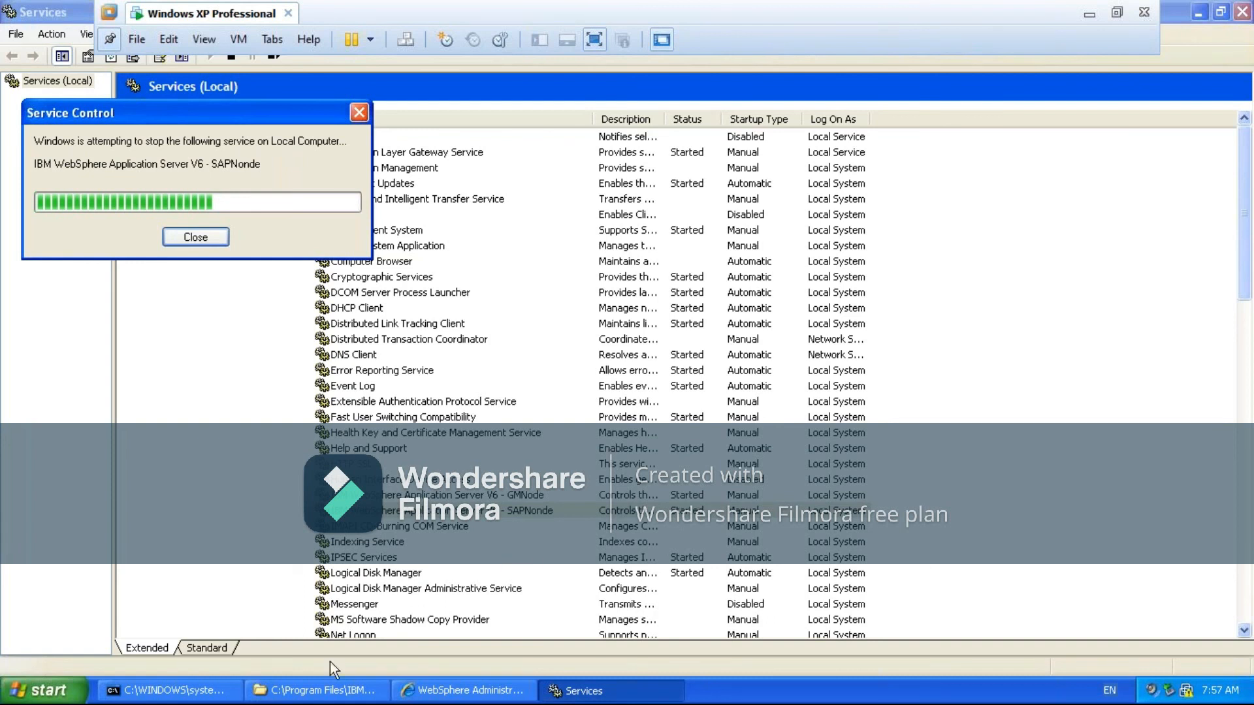
{"action": "left_click", "coordinate": [178, 691]}
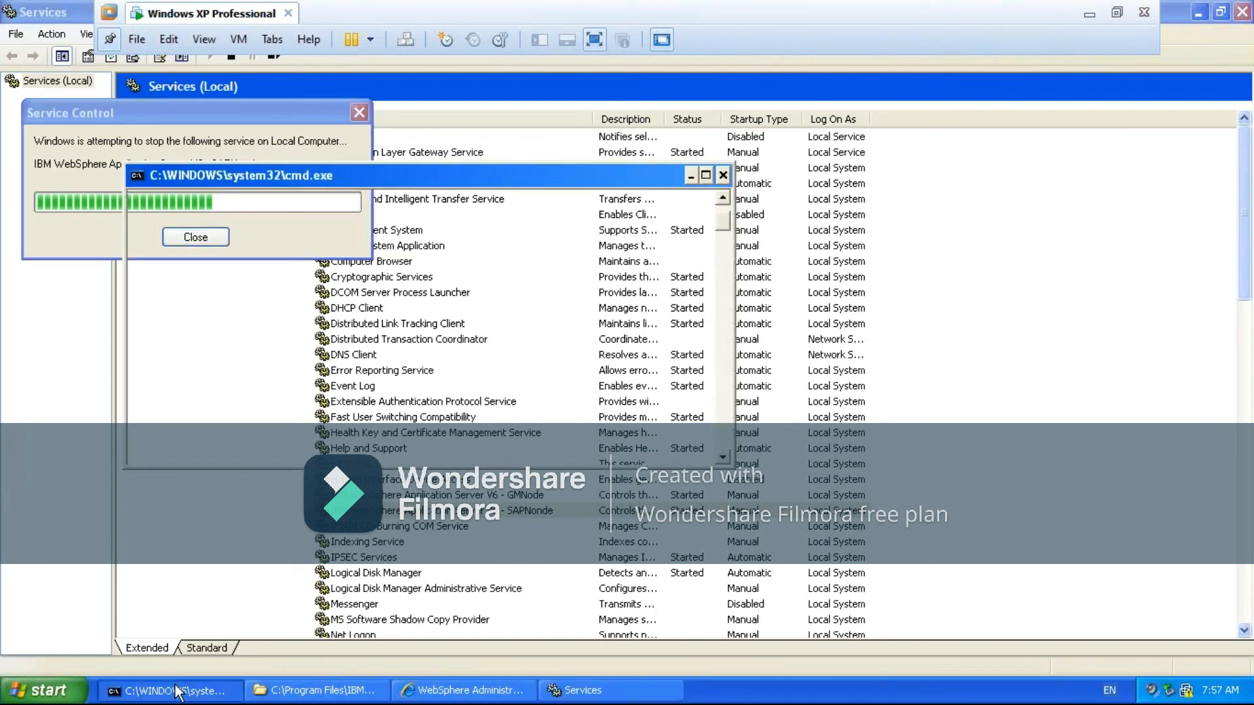
{"action": "left_click", "coordinate": [178, 691]}
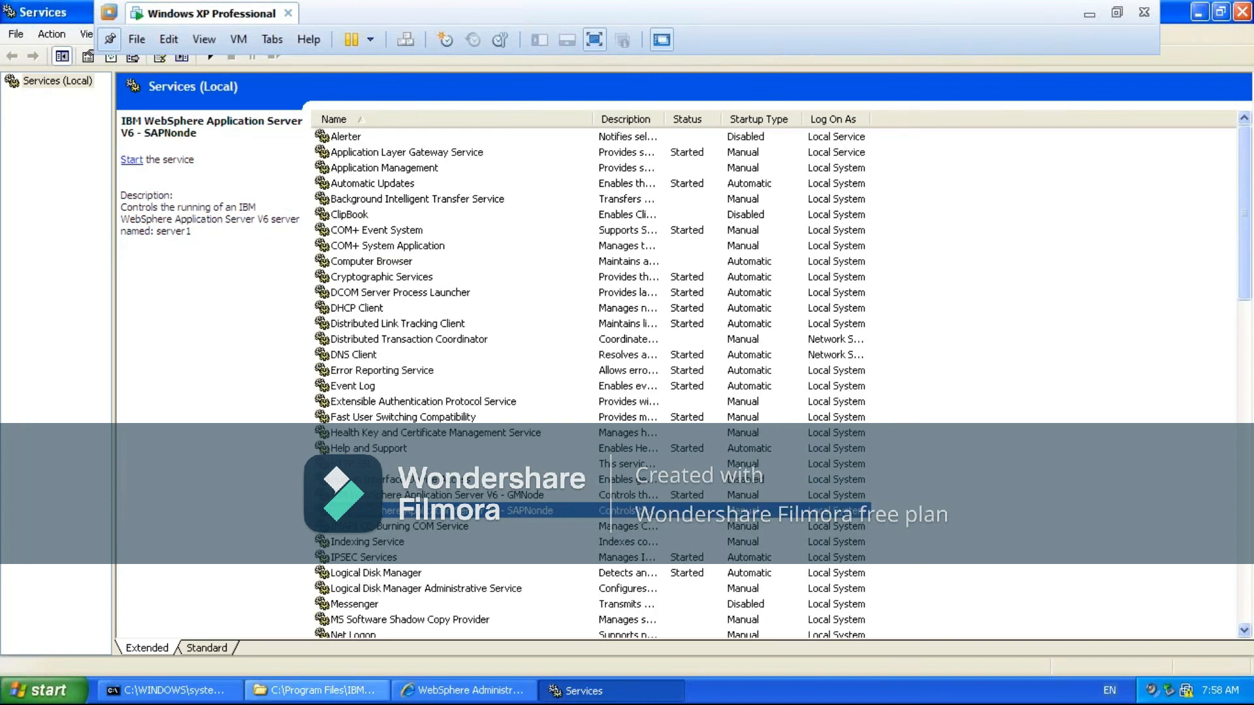
{"action": "left_click", "coordinate": [444, 693]}
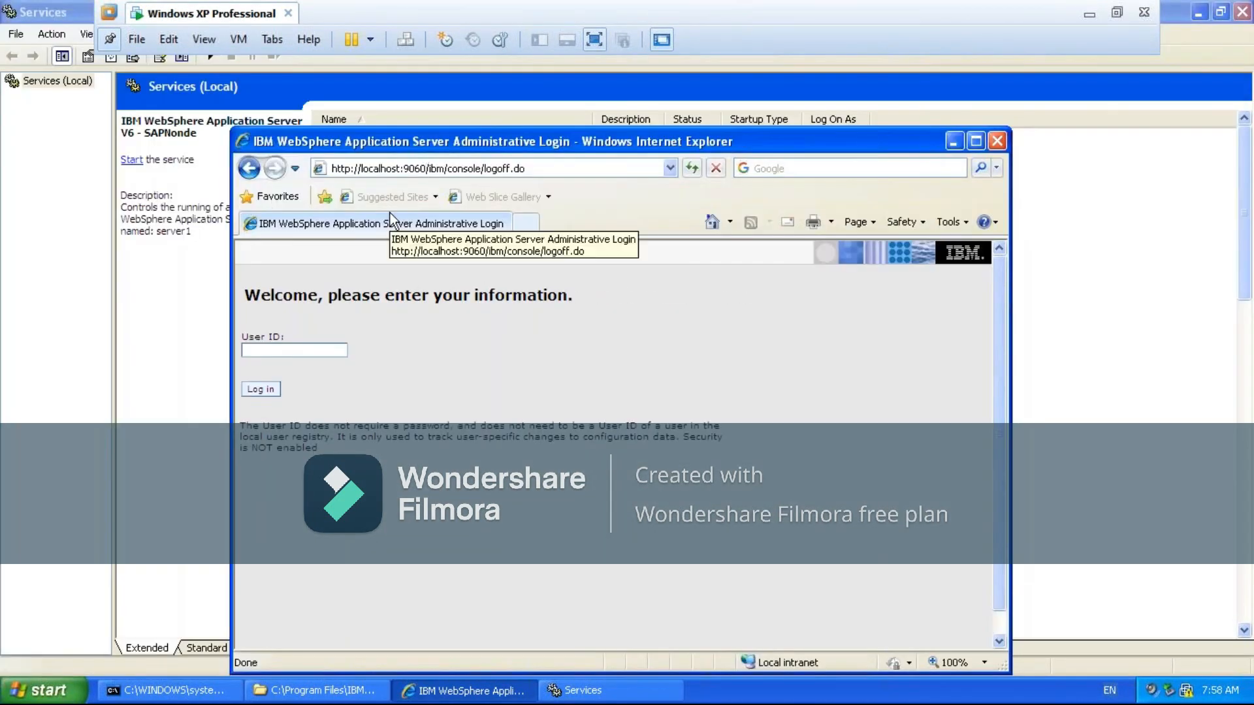
{"action": "key", "text": "BackSpace"}
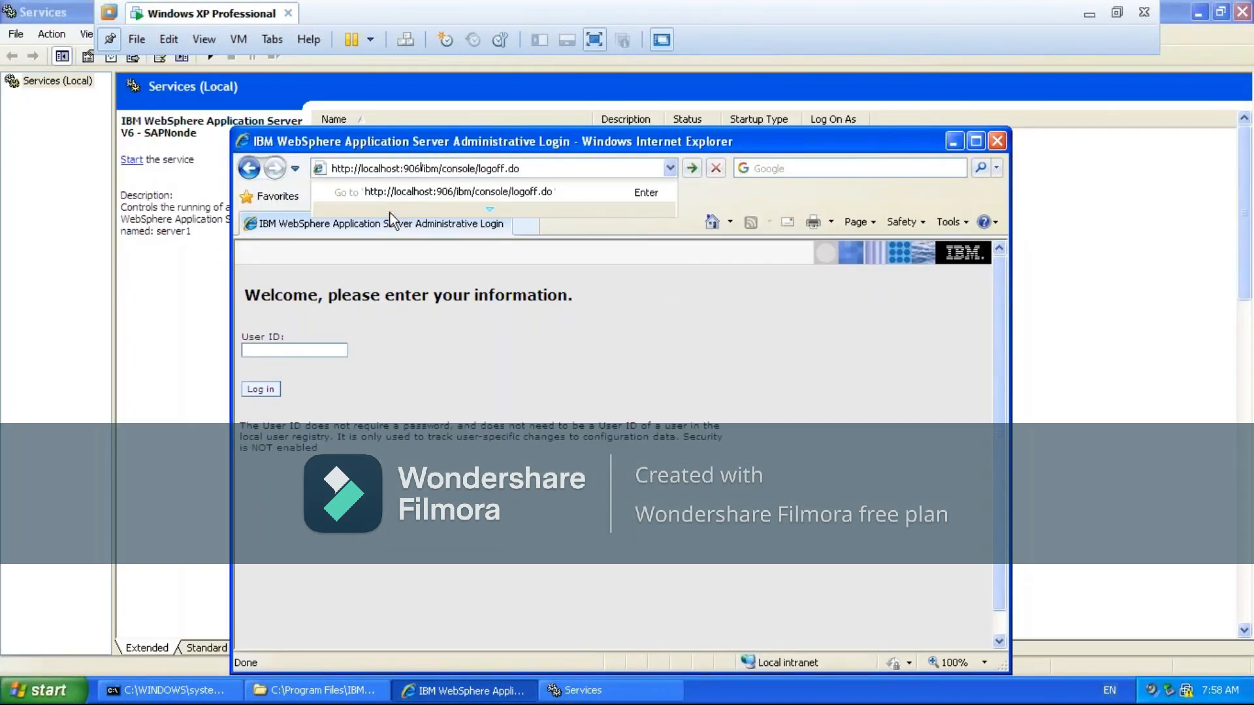
{"action": "type", "text": "1"}
{"action": "key", "text": "Return"}
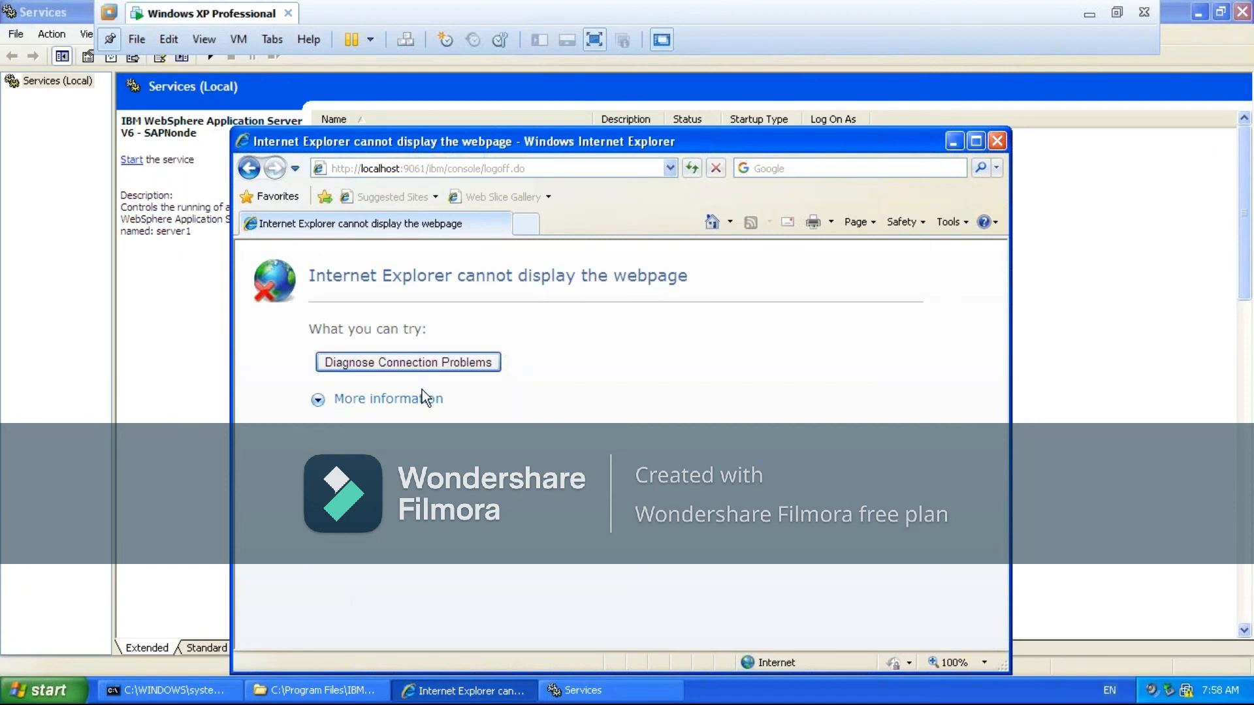
{"action": "left_click", "coordinate": [152, 432]}
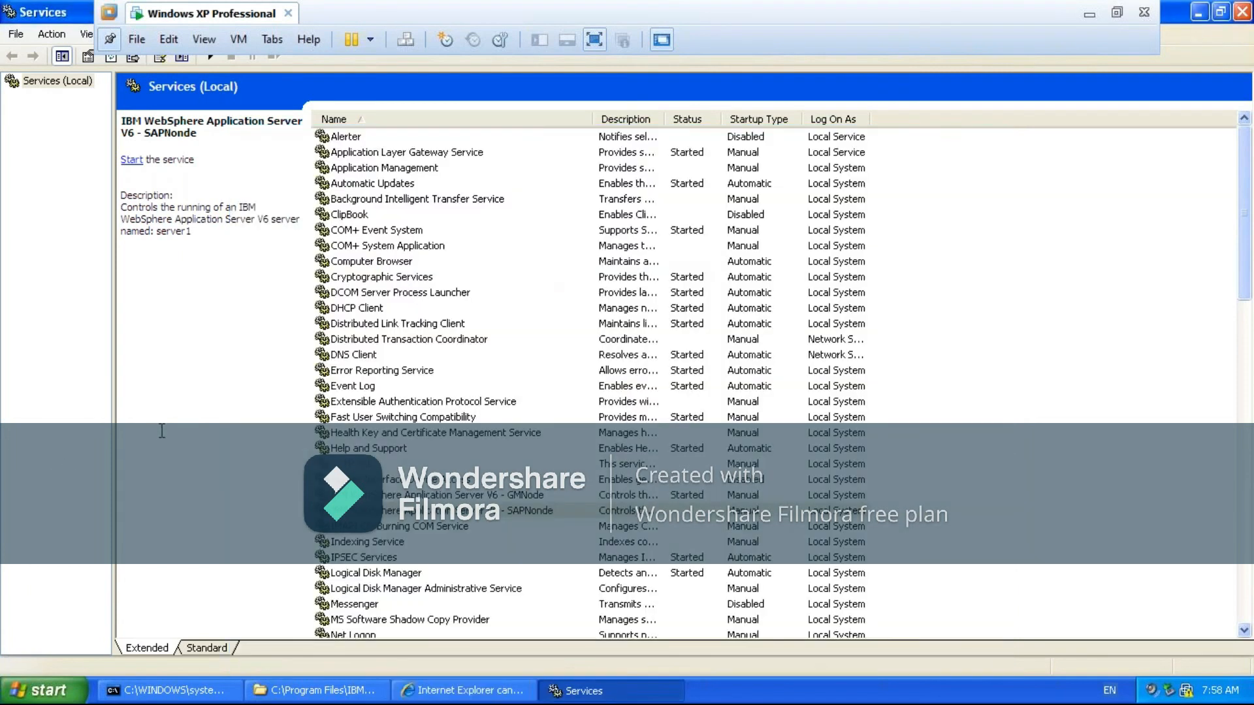
- Check the open GoToMeeting windows from the host computer's desktop and return to the Windows XP virtual machine
{"action": "left_click", "coordinate": [1087, 17]}
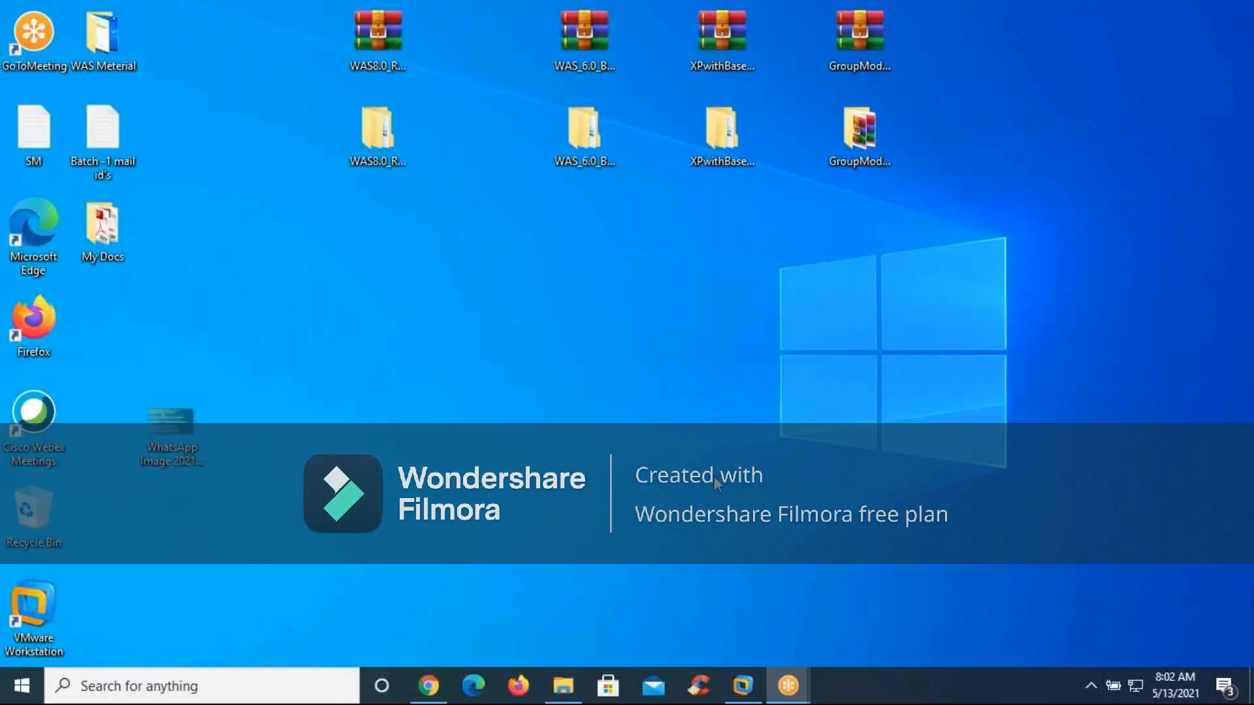
{"action": "mouse_move", "coordinate": [788, 691]}
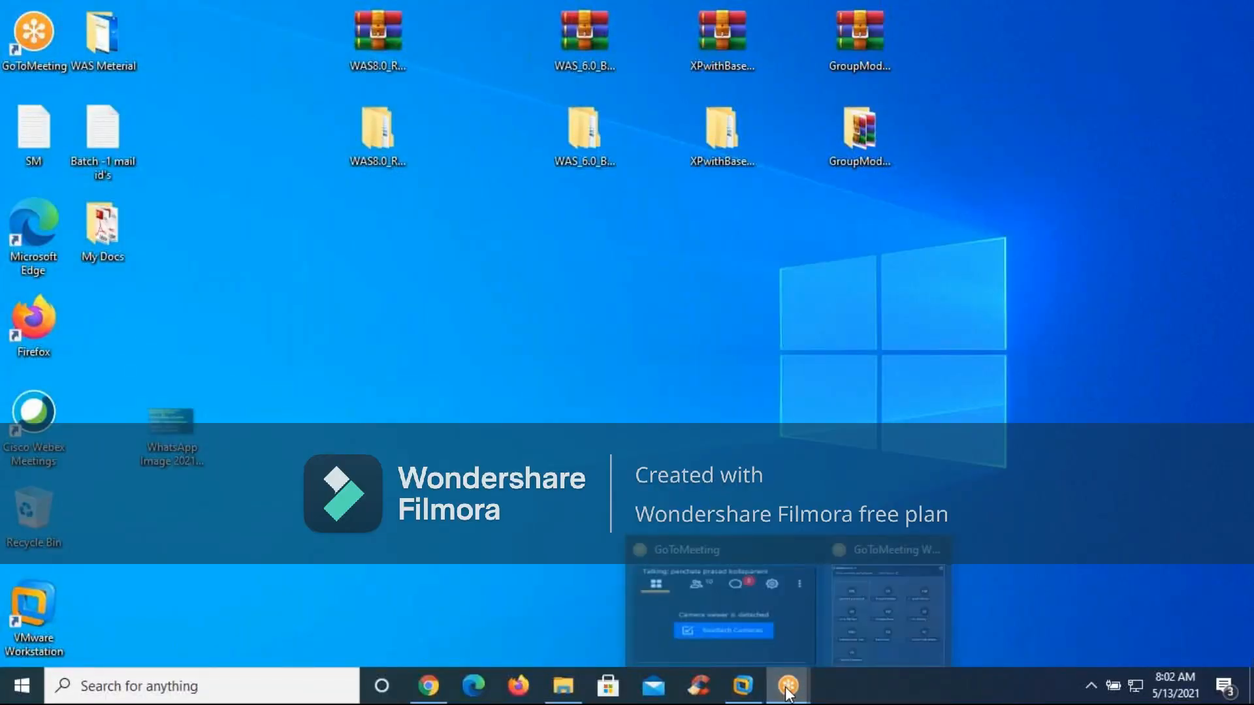
{"action": "left_click", "coordinate": [745, 691]}
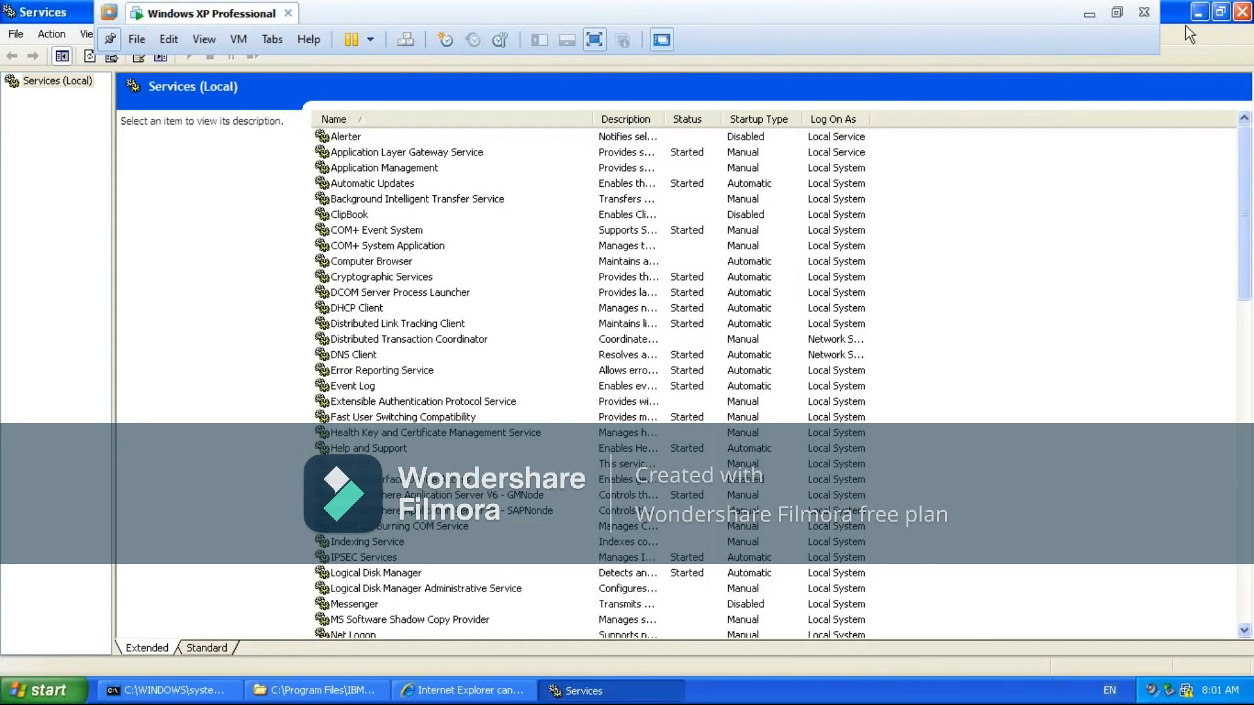
- Restore the Services console to its smaller window size, and close both it and the Internet Explorer window
{"action": "left_click", "coordinate": [1219, 17]}
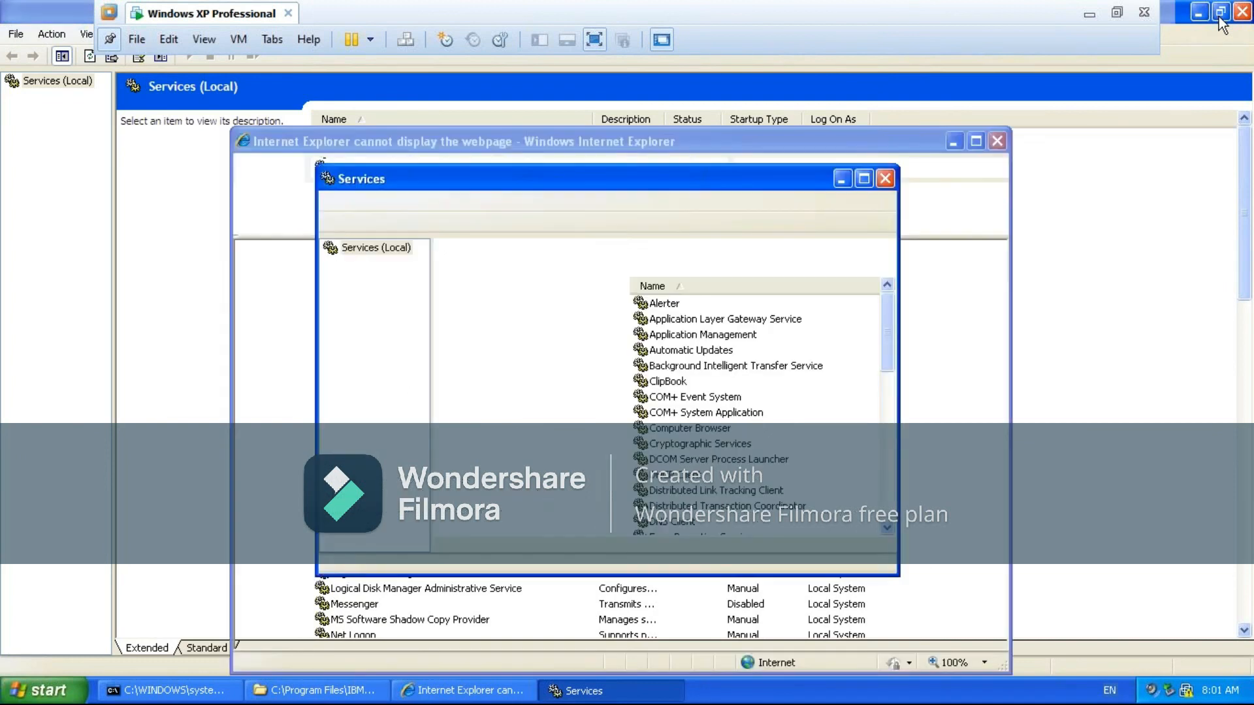
{"action": "left_click", "coordinate": [884, 179]}
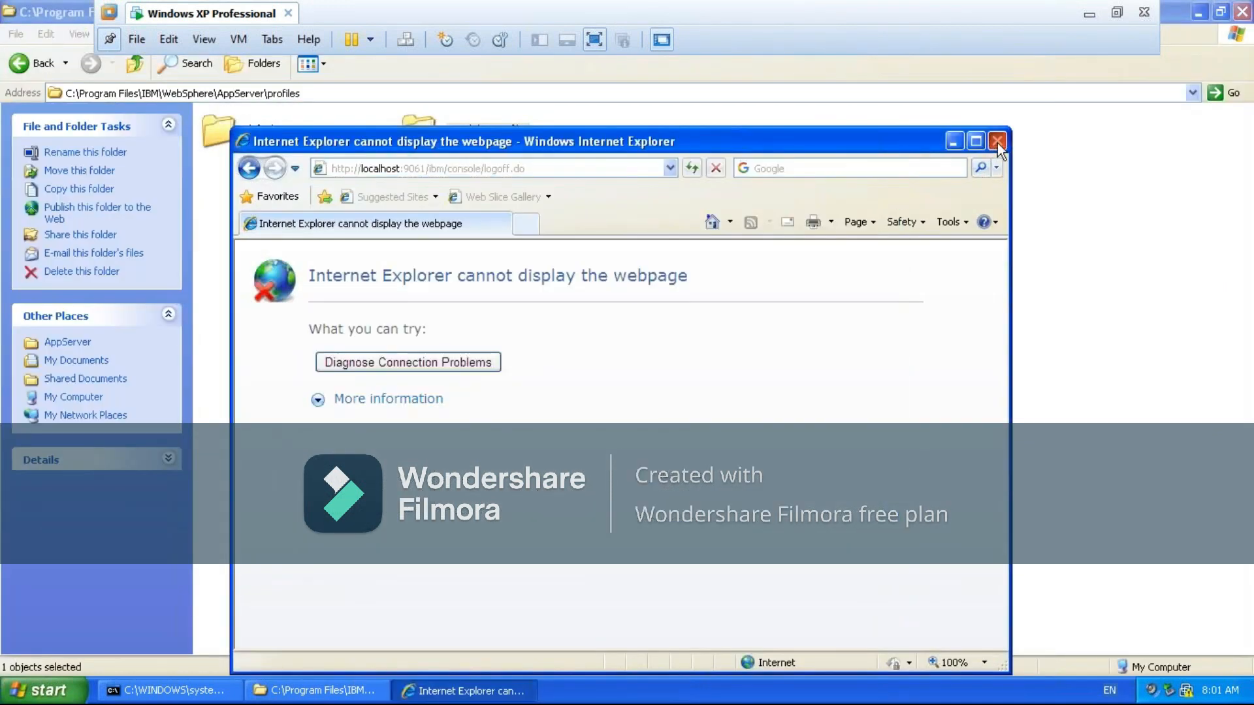
{"action": "left_click", "coordinate": [998, 141]}
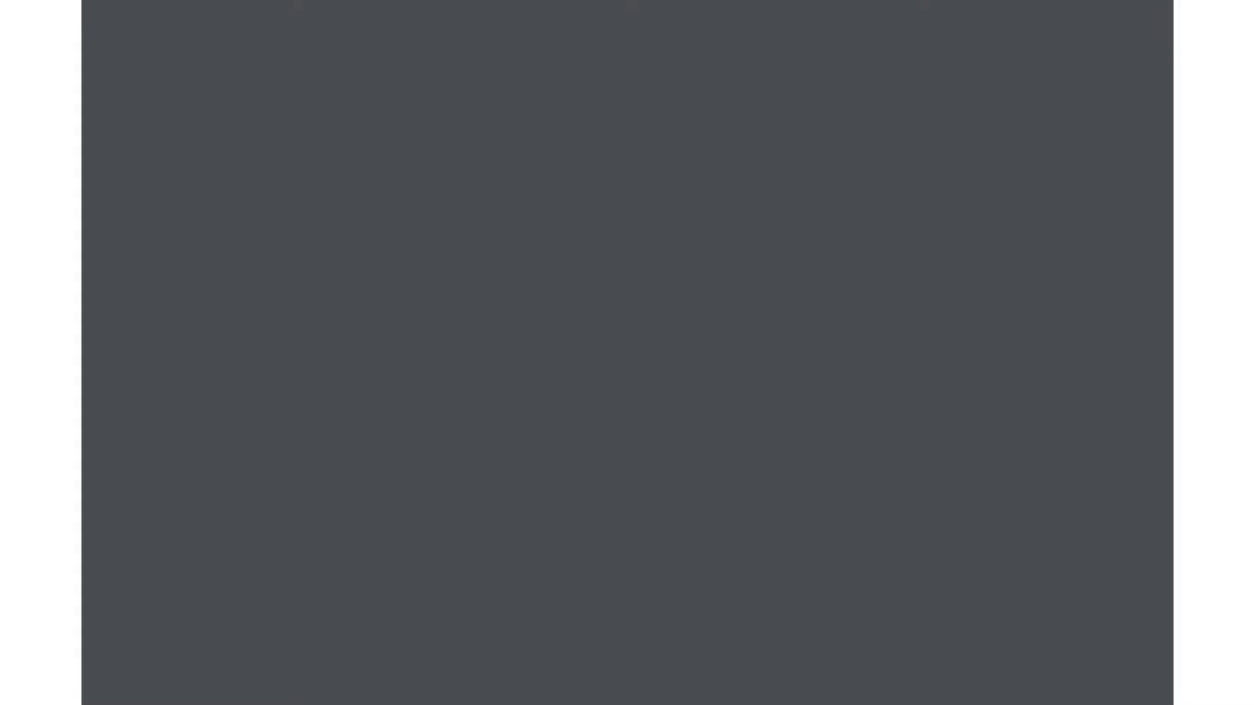